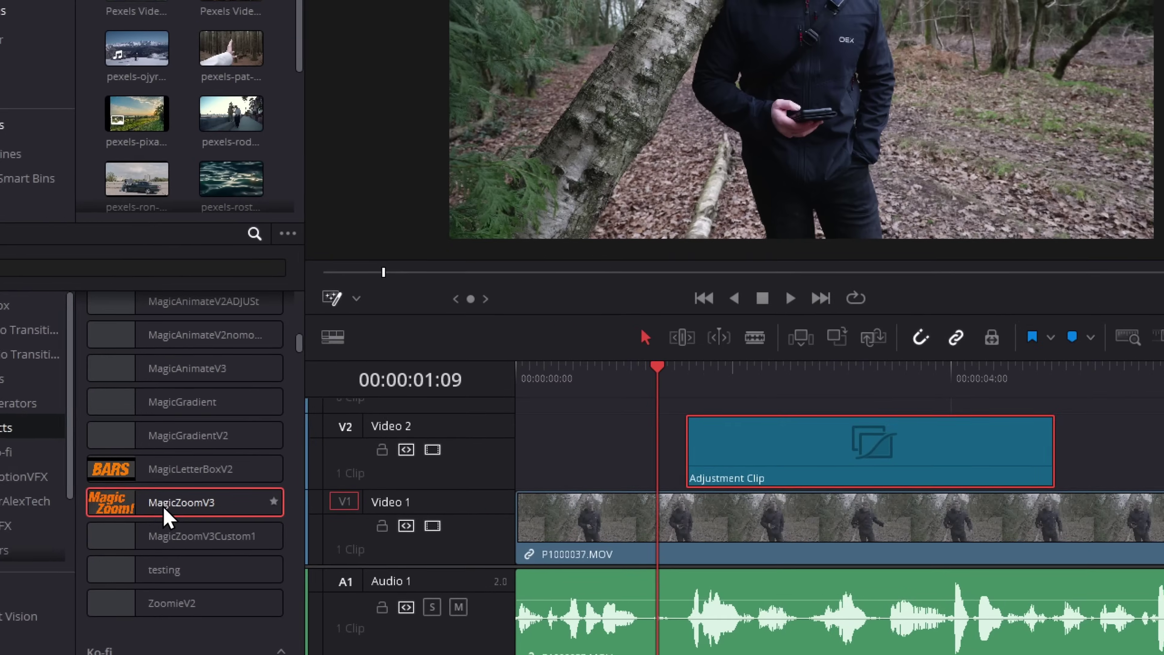
- Apply the MrAlexTech MagicZoomV3 effect to the adjustment clip on Video 2
drag(164, 518, 677, 453)
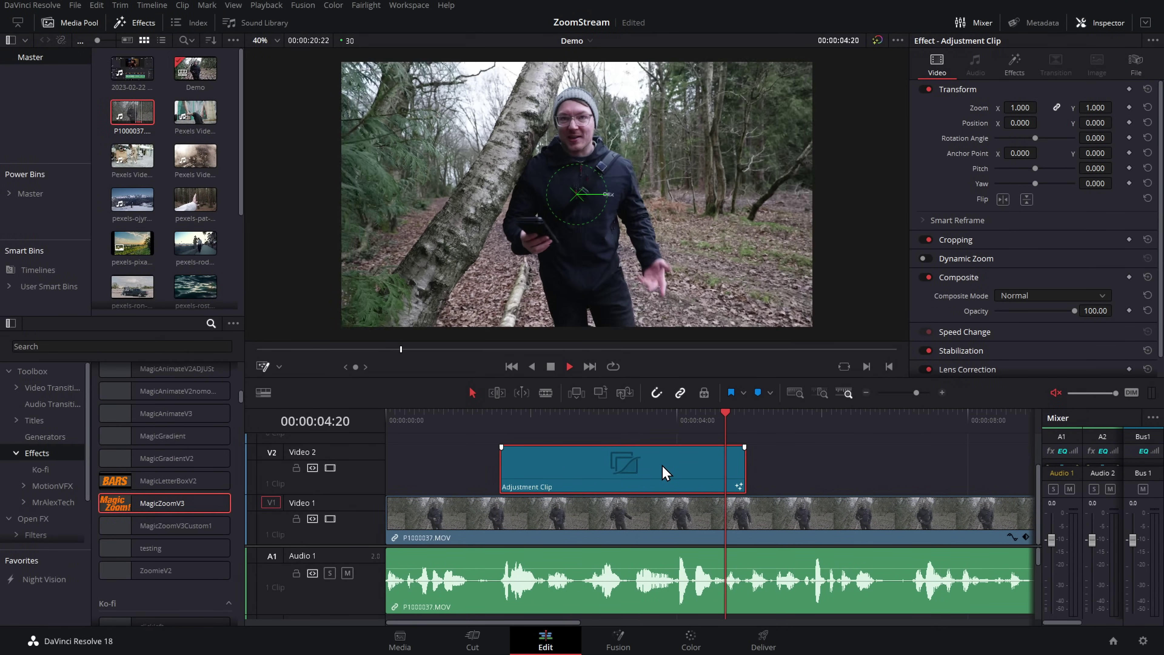
- Lengthen the adjustment clip over more of the P1000037.MOV footage and preview the zoom
key(space)
drag(745, 468, 649, 475)
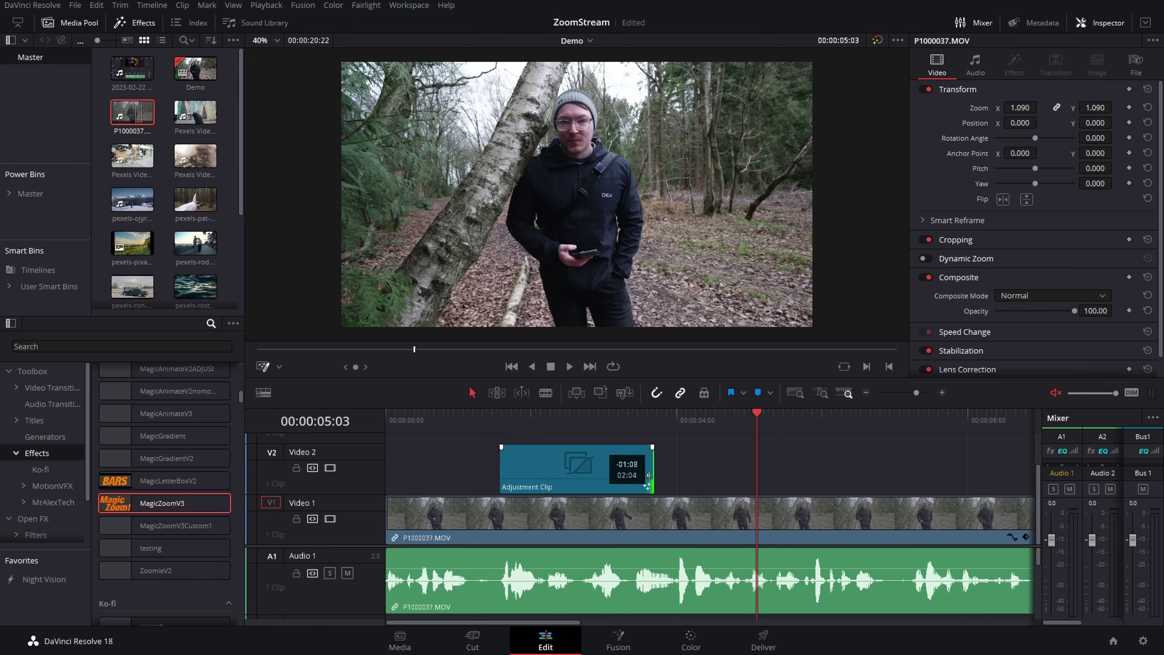
key(space)
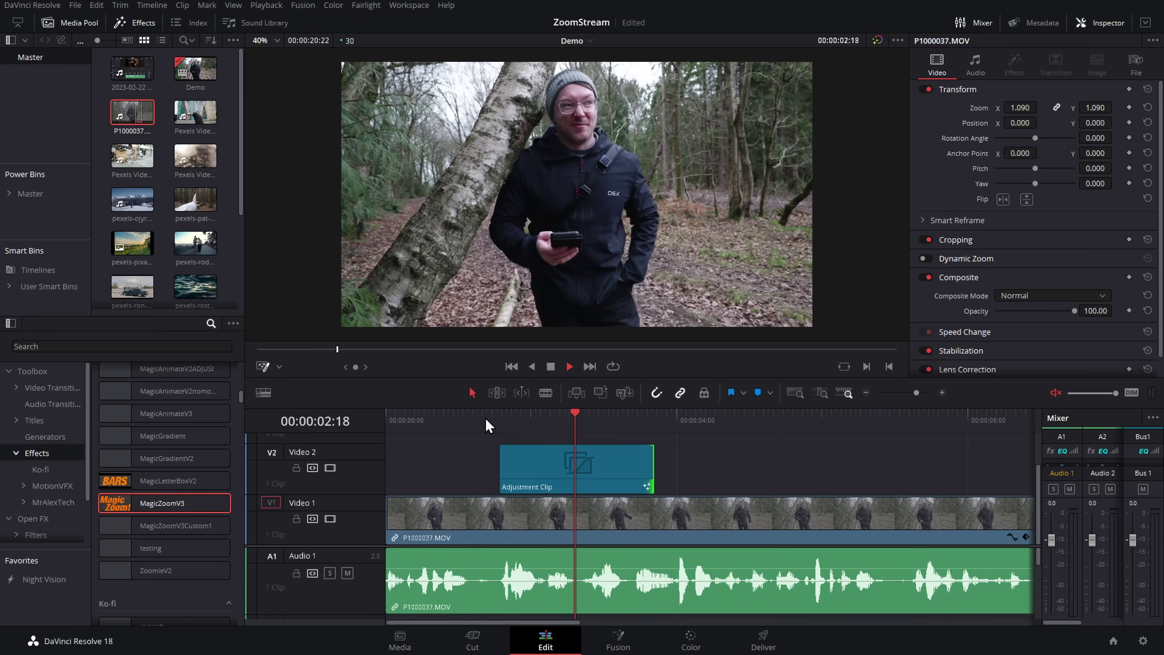
click(557, 468)
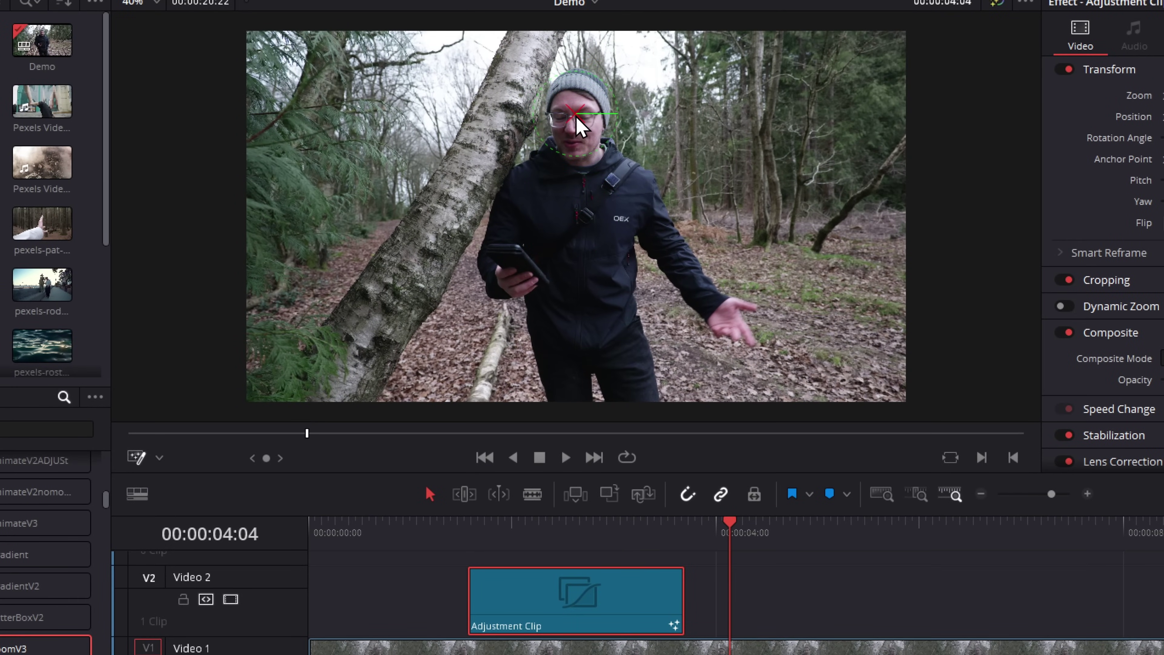
click(451, 523)
key(space)
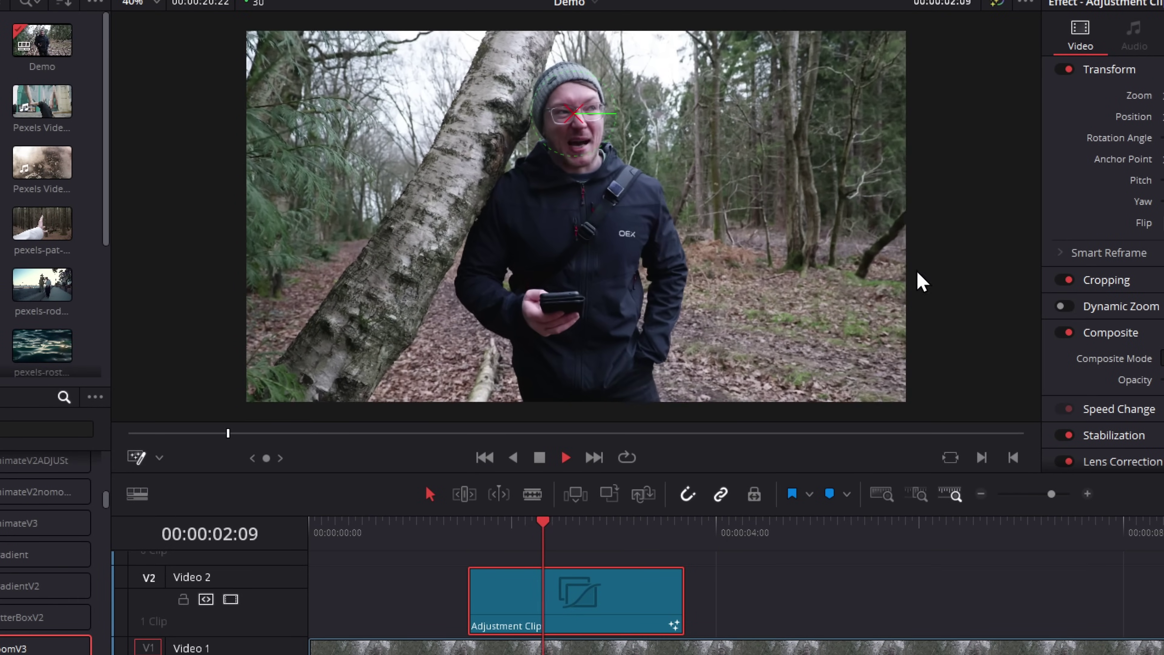
key(space)
- Raise the MagicZoomV3 Zoom Scale to 0.519 and play back the stronger zoom
click(1014, 76)
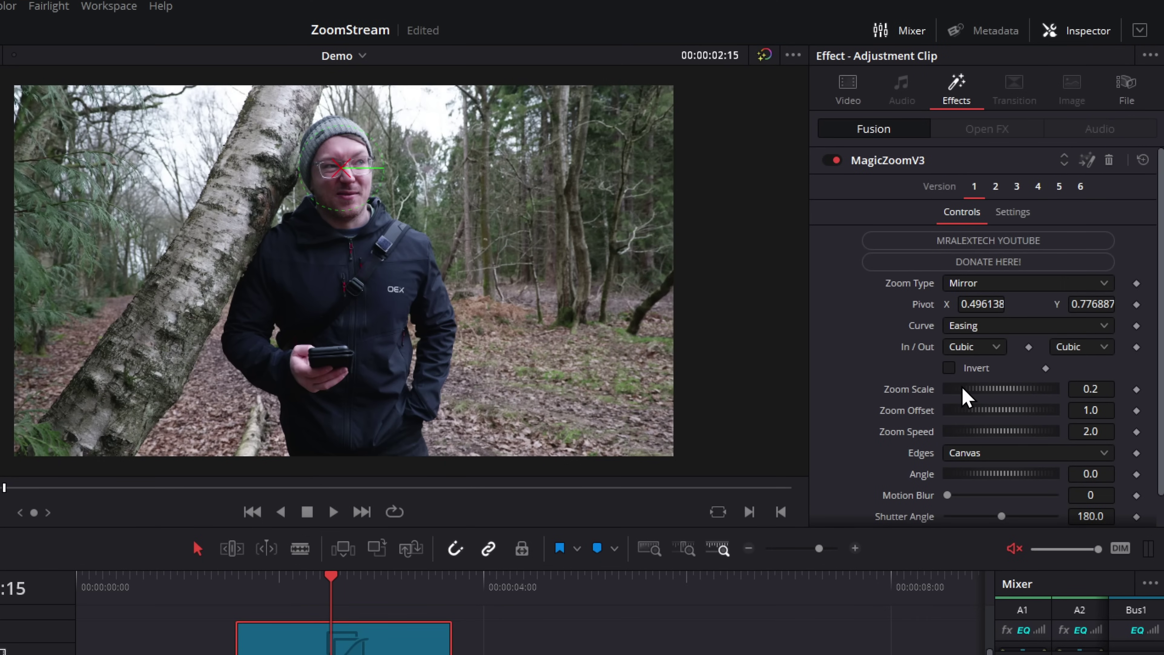
drag(961, 399, 970, 396)
scroll(966, 409, down, 1)
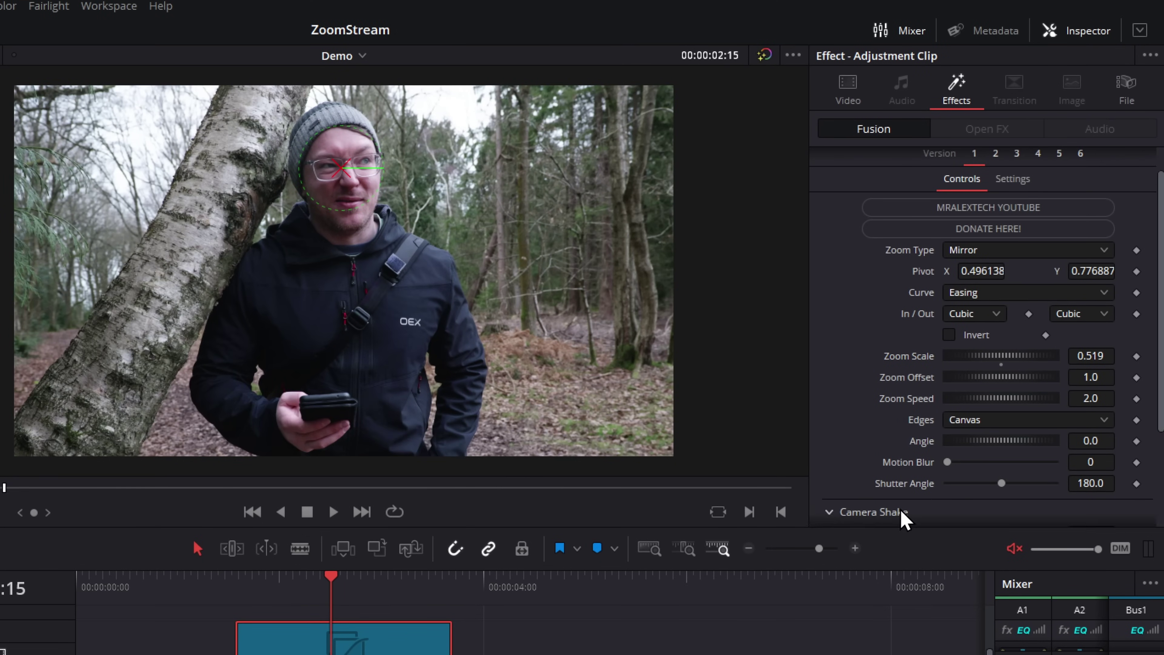
scroll(902, 519, down, 4)
click(214, 584)
key(space)
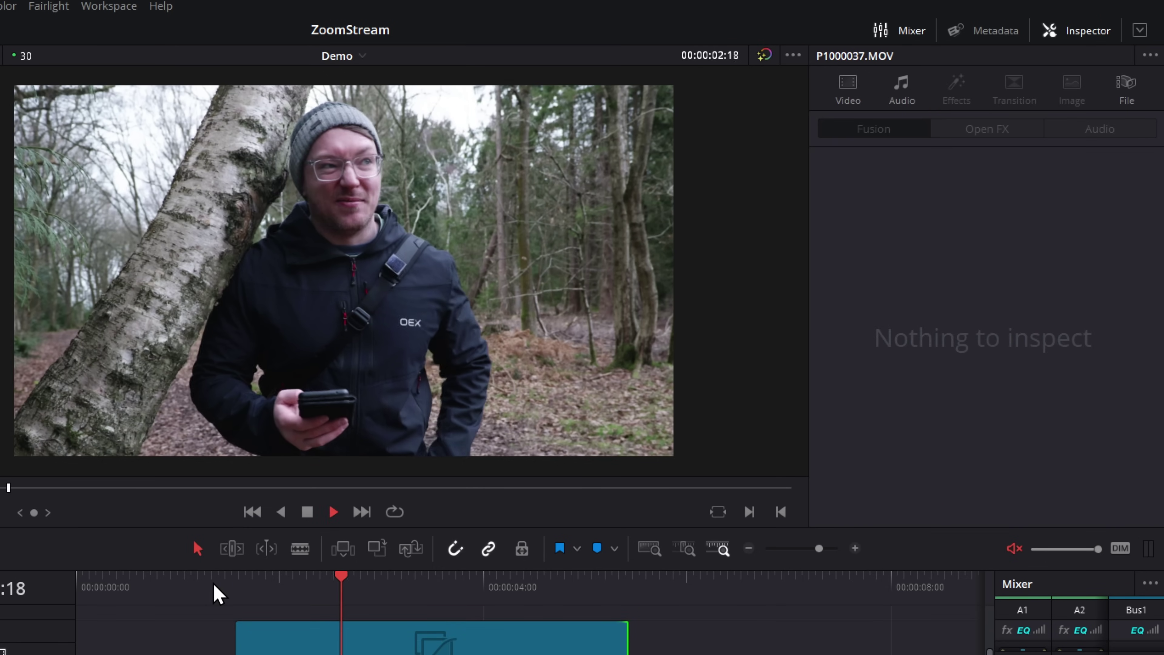
key(space)
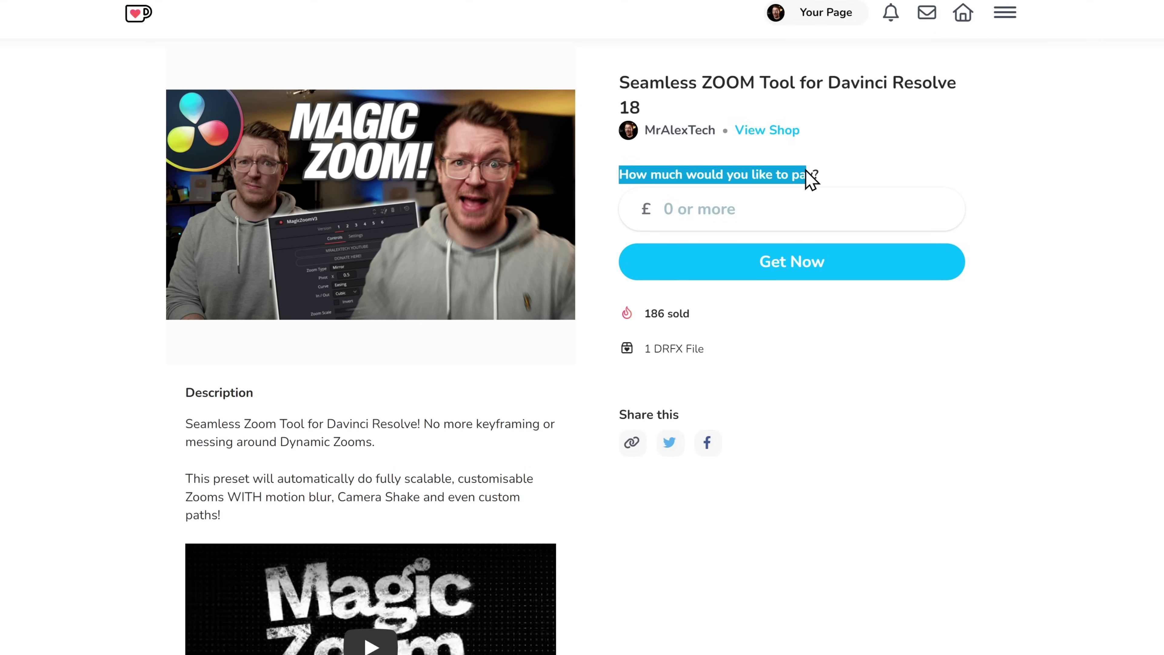
- Get the Seamless ZOOM Tool on Ko-fi for £0.00 and download MagicZoomV3.drfx
click(769, 199)
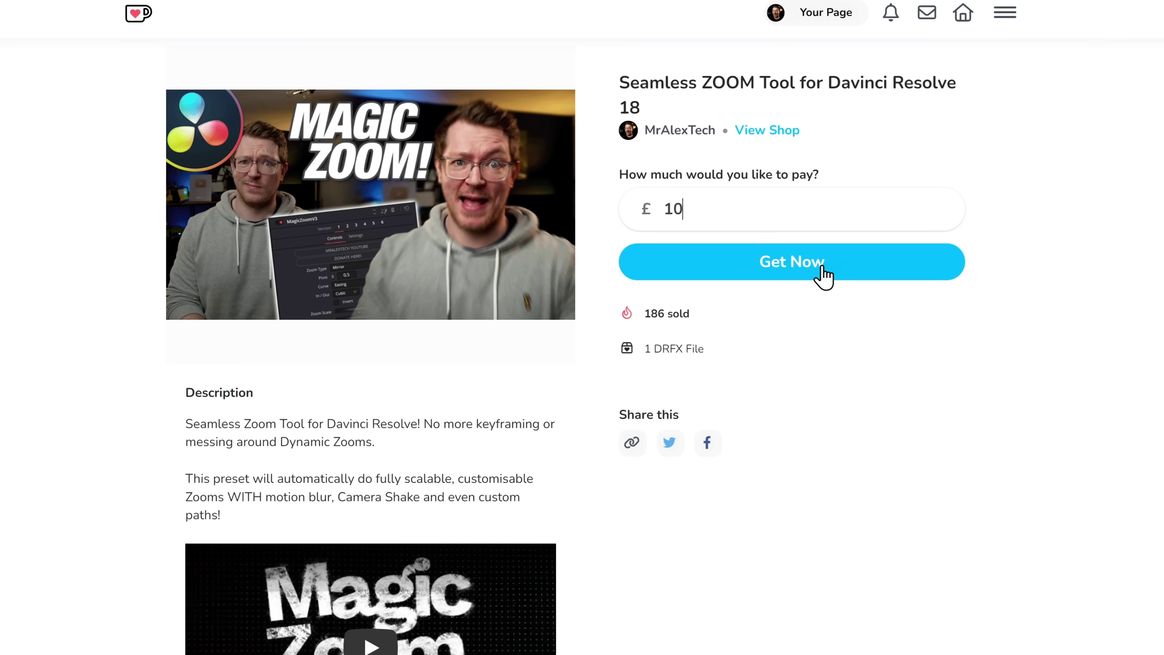
scroll(824, 275, down, 1)
click(822, 208)
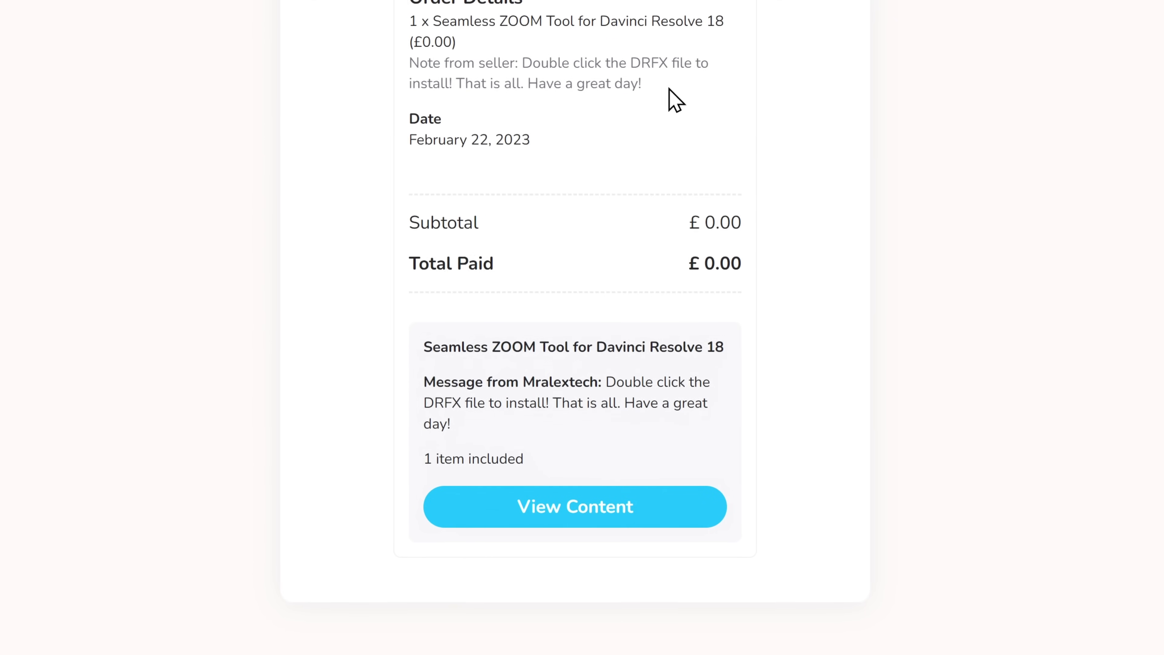
click(575, 498)
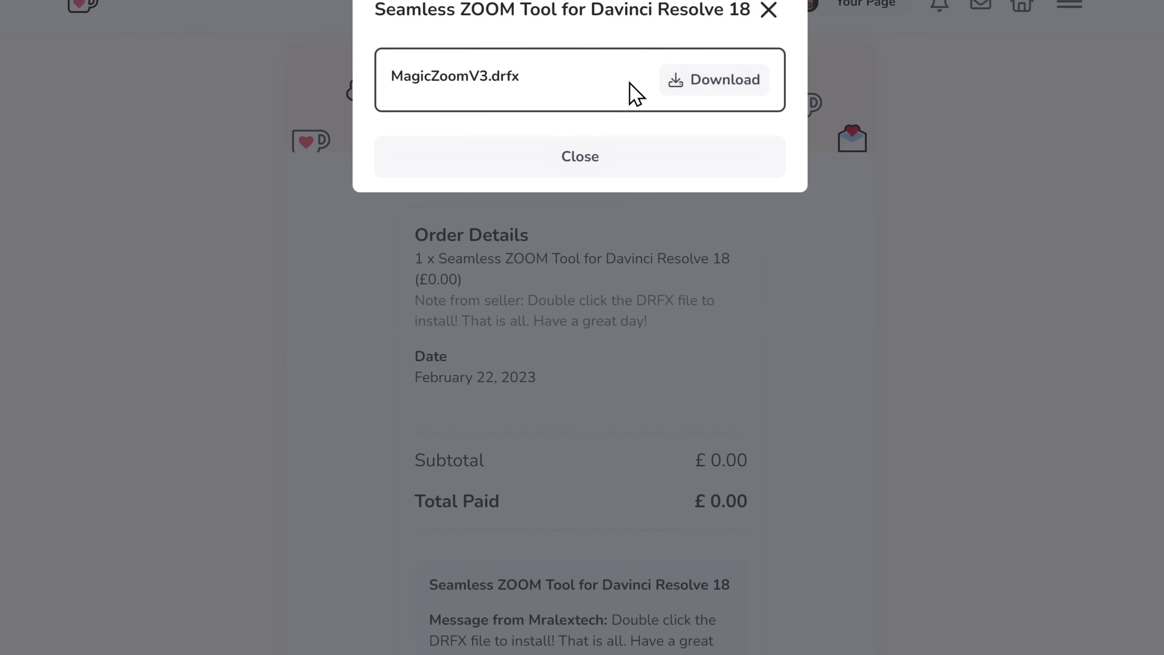
click(708, 89)
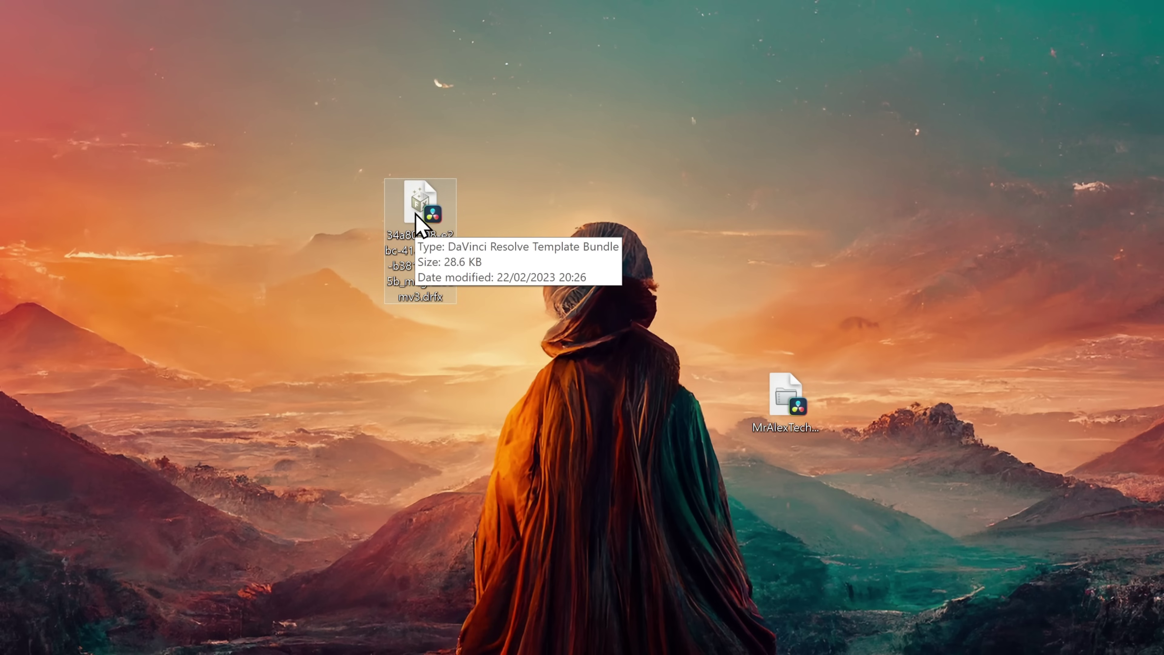
- Install the downloaded MagicZoomV3.drfx template bundle into DaVinci Resolve
click(420, 224)
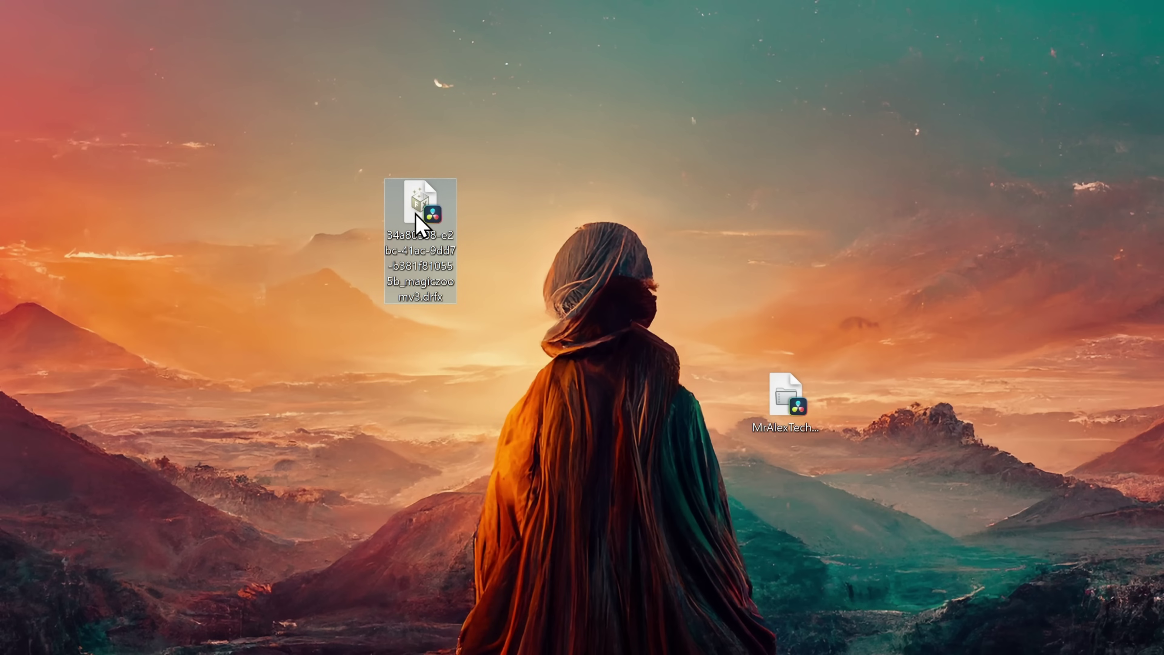
double_click(416, 213)
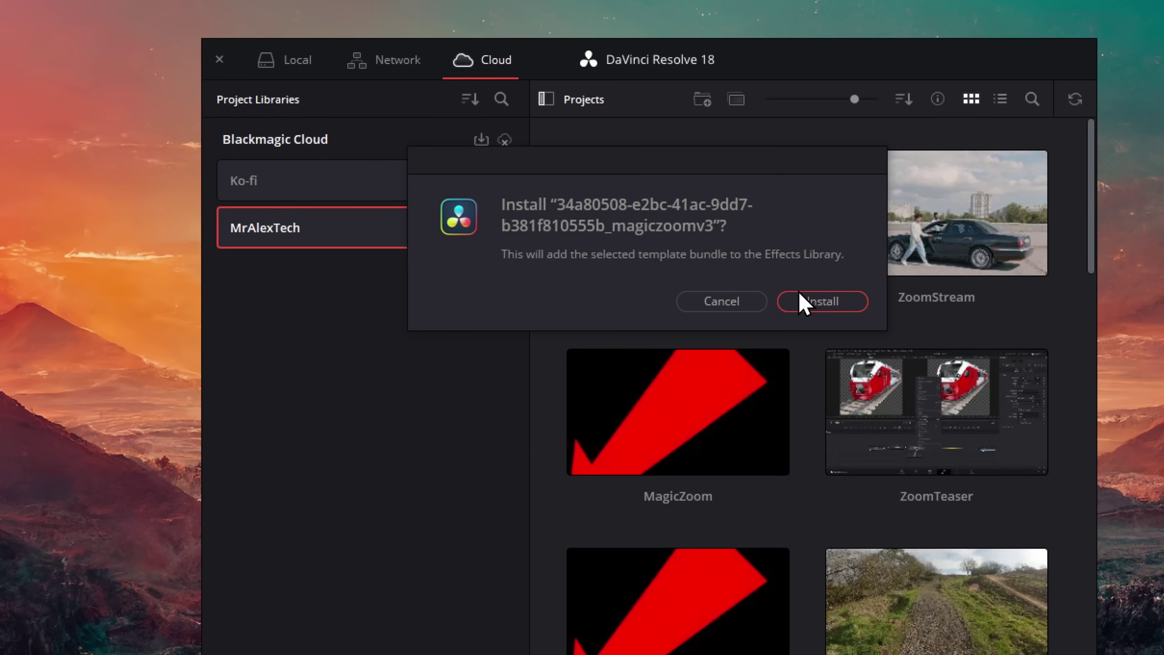
click(823, 302)
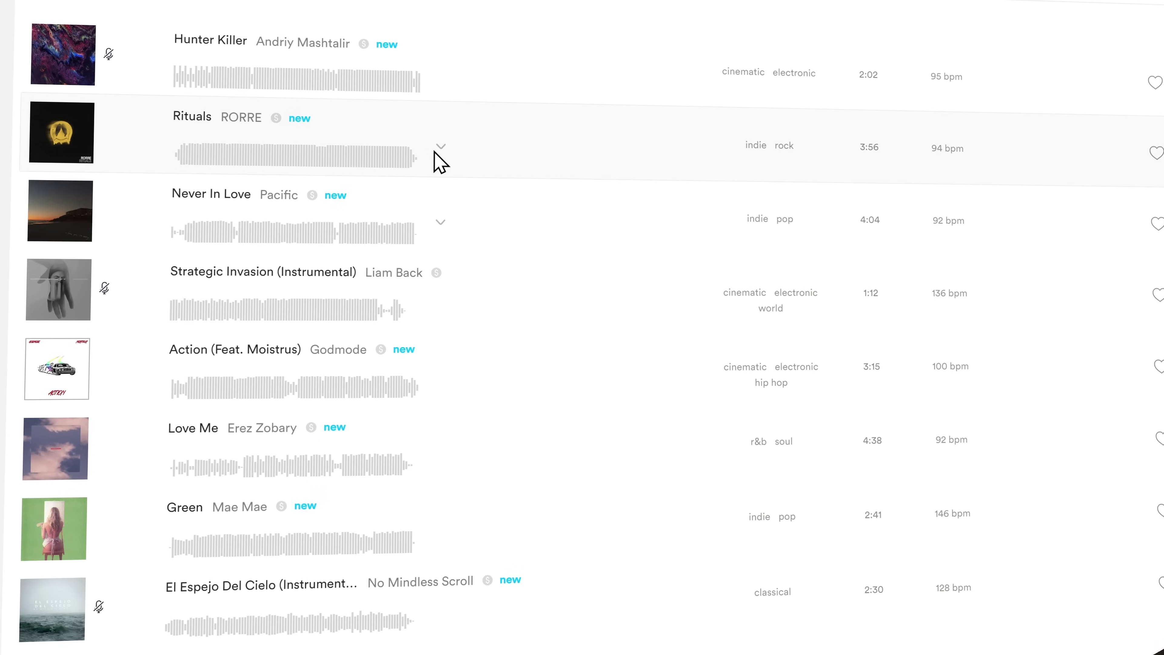
- Browse the Audiio track list and its Pro plan's YouTube Monetization feature
scroll(427, 202, down, 4)
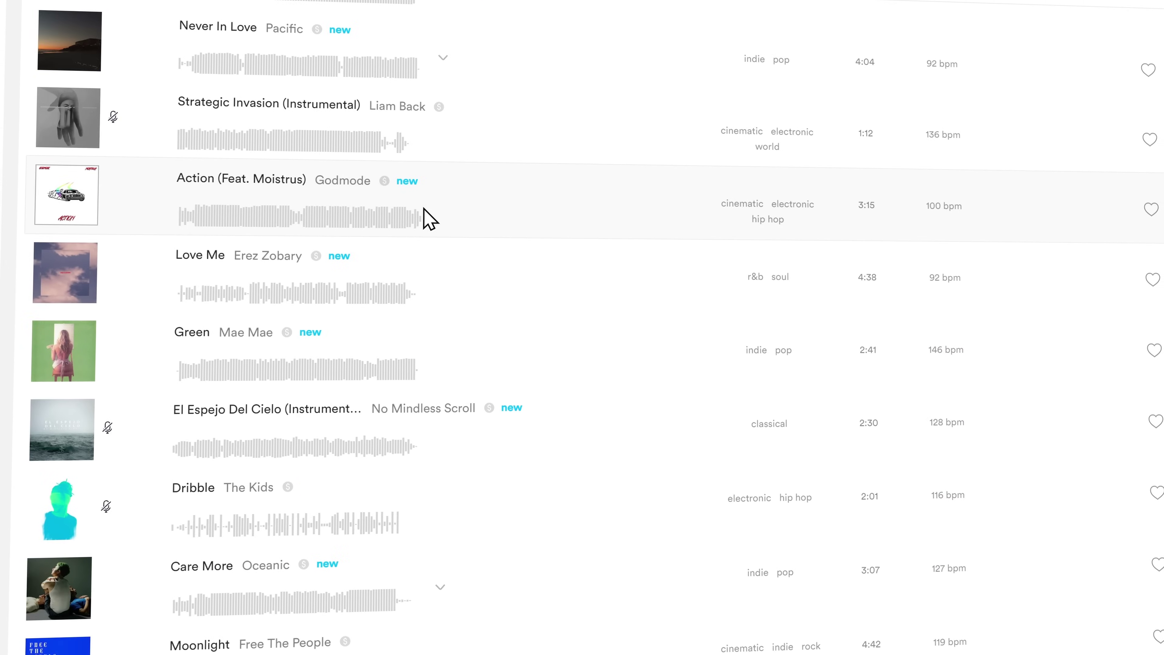
scroll(430, 219, down, 5)
scroll(429, 219, down, 7)
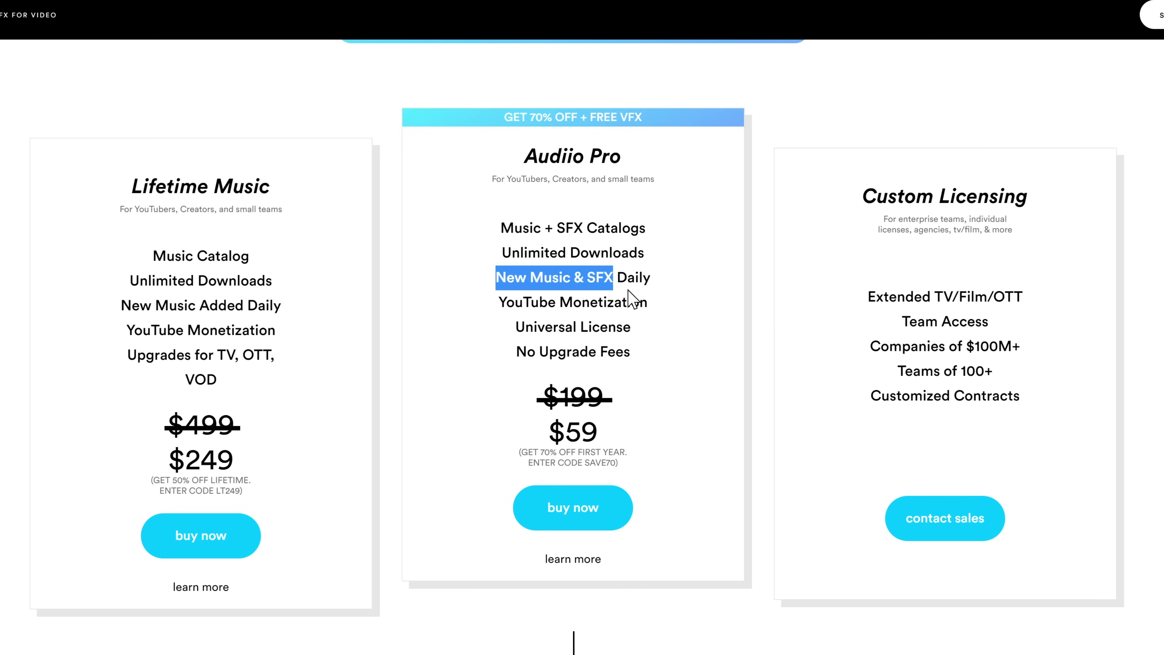
drag(498, 302, 642, 308)
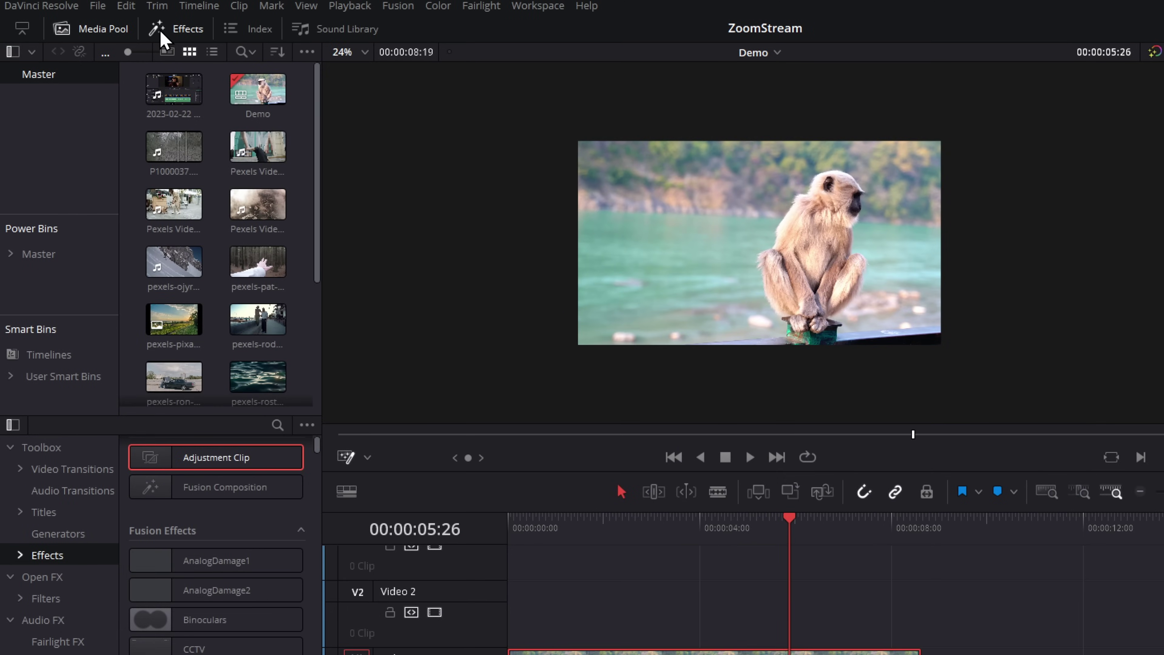
- Add an Adjustment Clip to Video 2 above the monkey footage and lengthen it
click(161, 37)
click(161, 37)
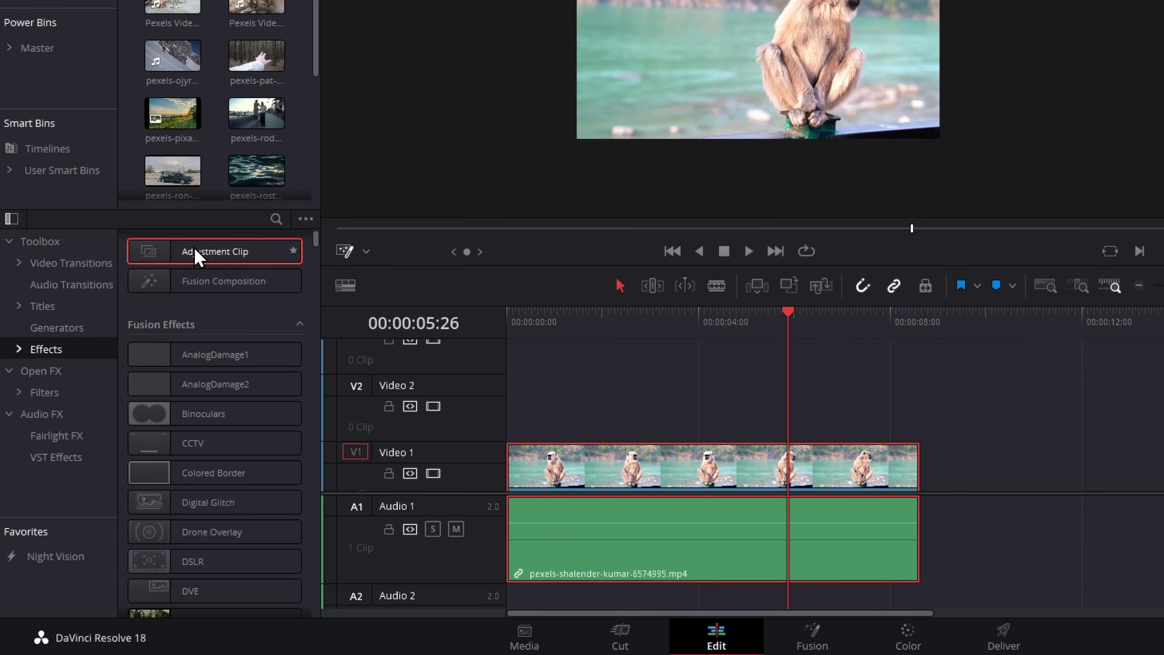
drag(186, 252, 595, 394)
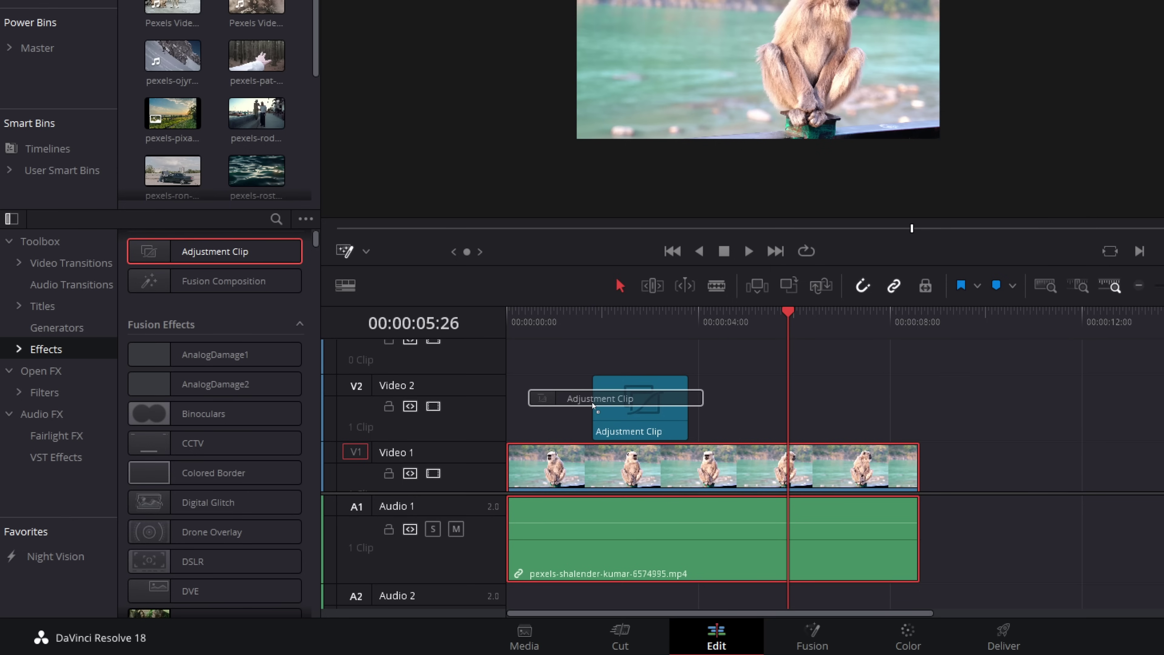
drag(592, 402, 592, 402)
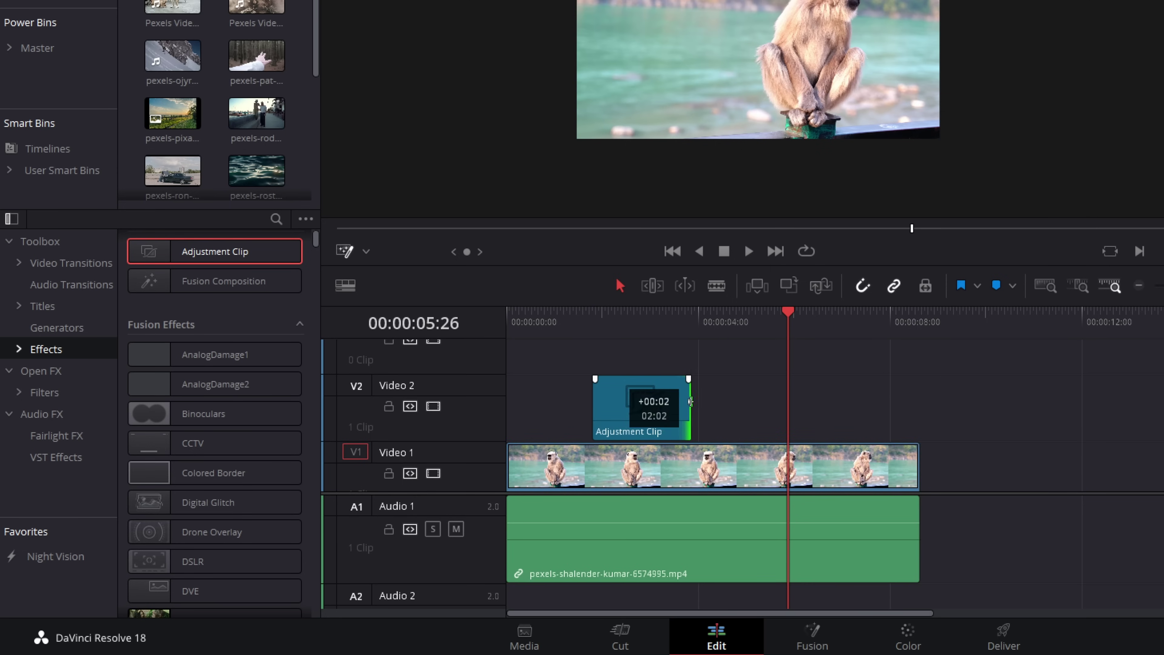
drag(691, 401, 837, 402)
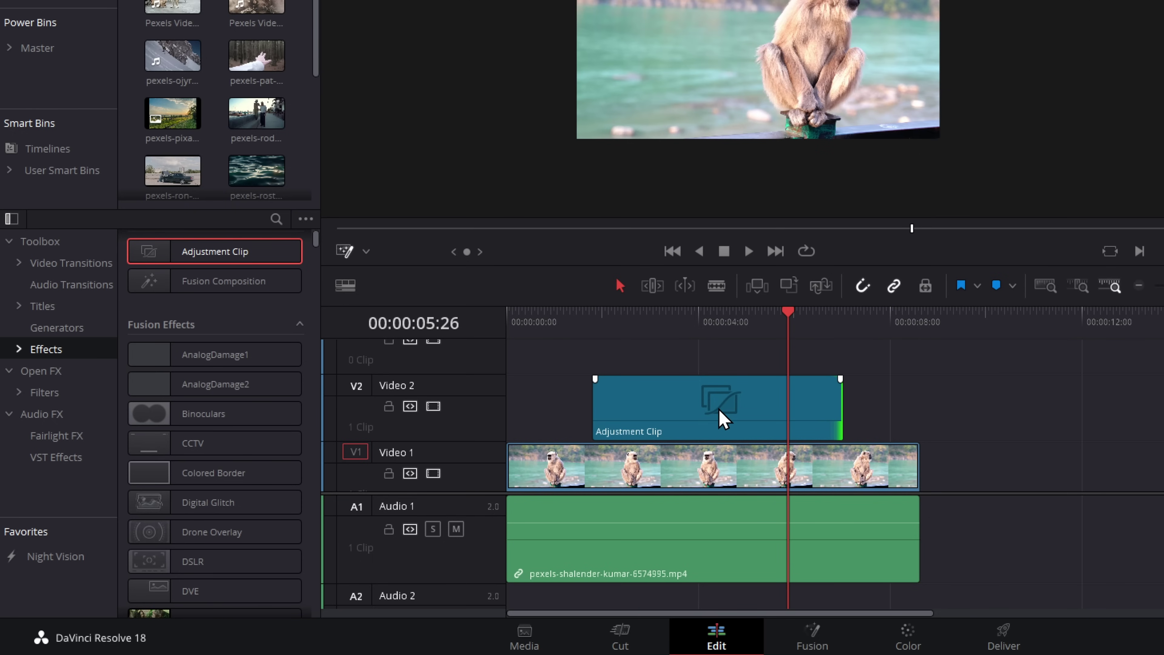
click(726, 403)
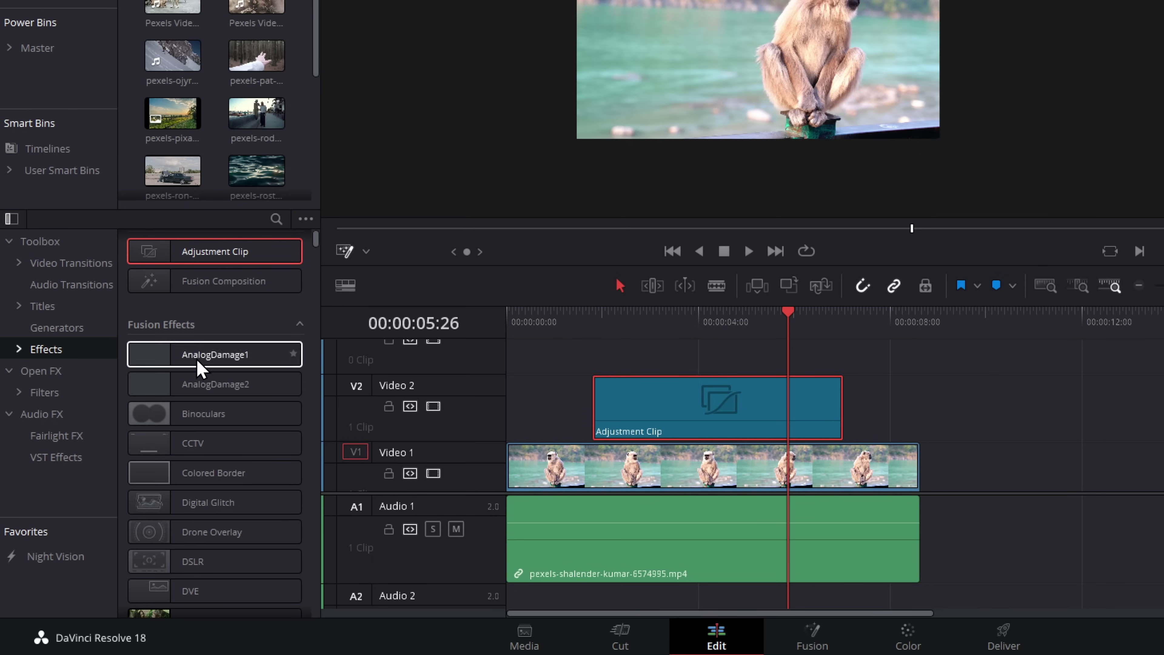
- Apply MrAlexTech's MagicZoomV3 effect to the adjustment clip
click(19, 350)
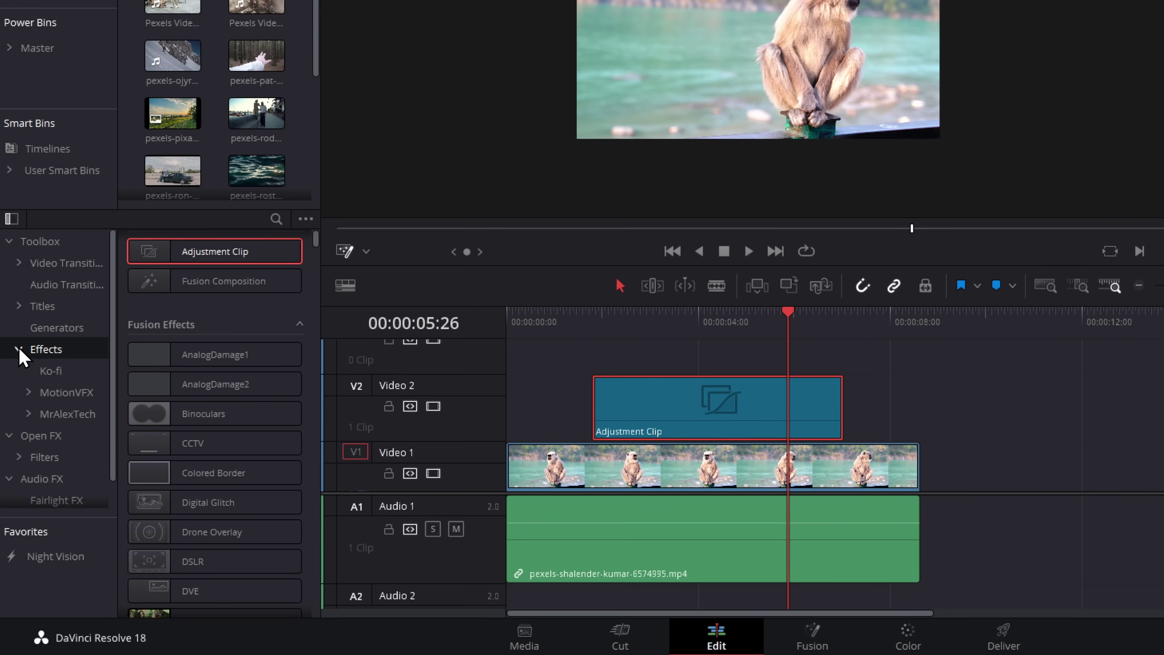
click(60, 415)
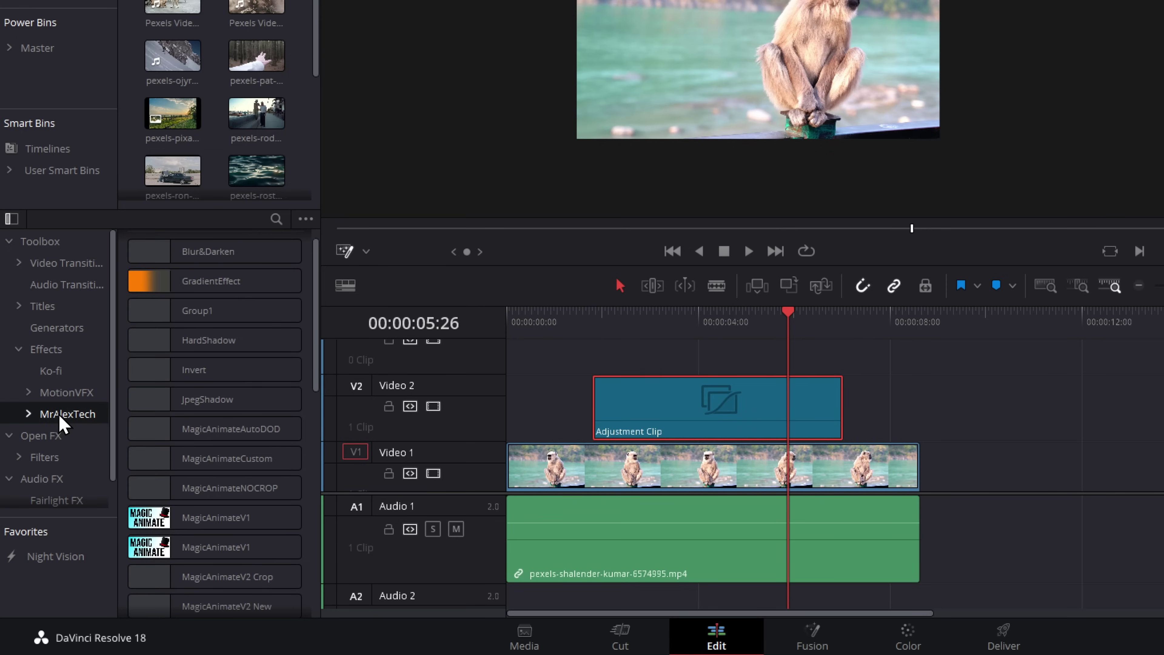
scroll(191, 436, down, 6)
click(193, 440)
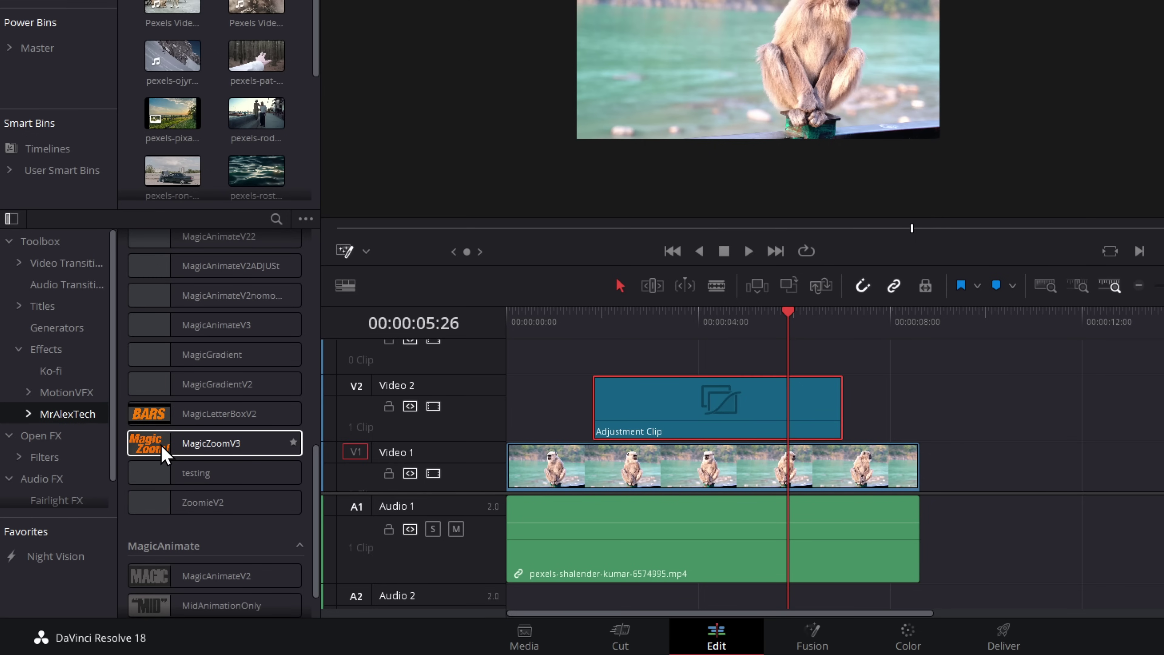
drag(163, 448, 657, 412)
click(568, 317)
- Shift the adjustment clip earlier on Video 2, remove a stray copy, and trim its end shorter
key(space)
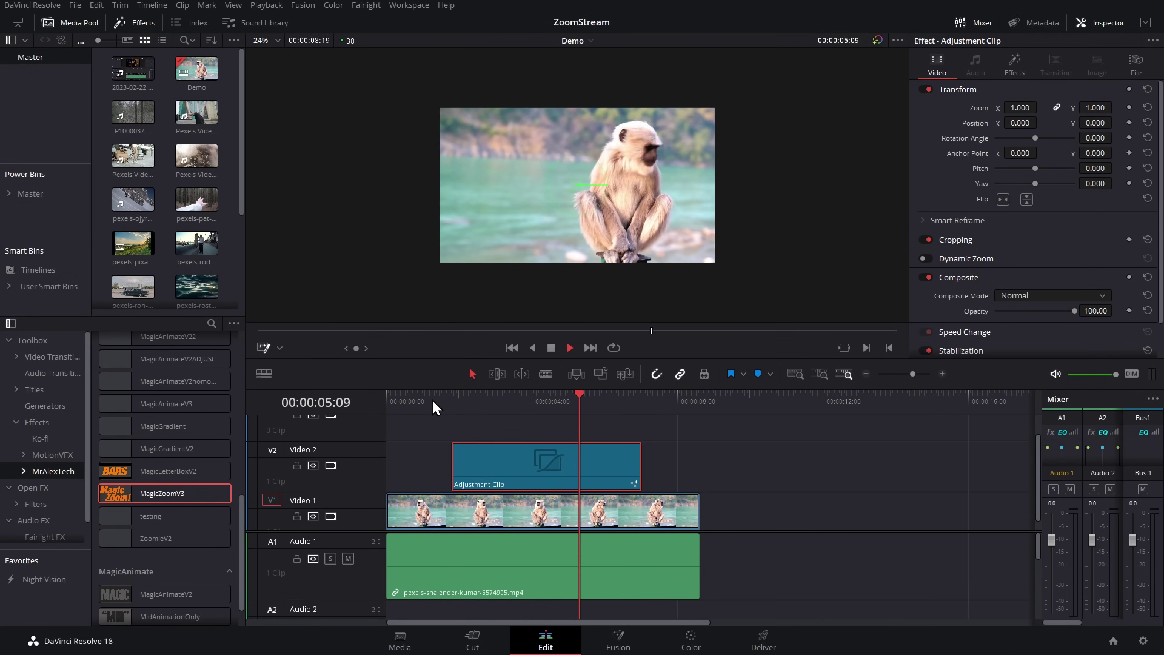
key(space)
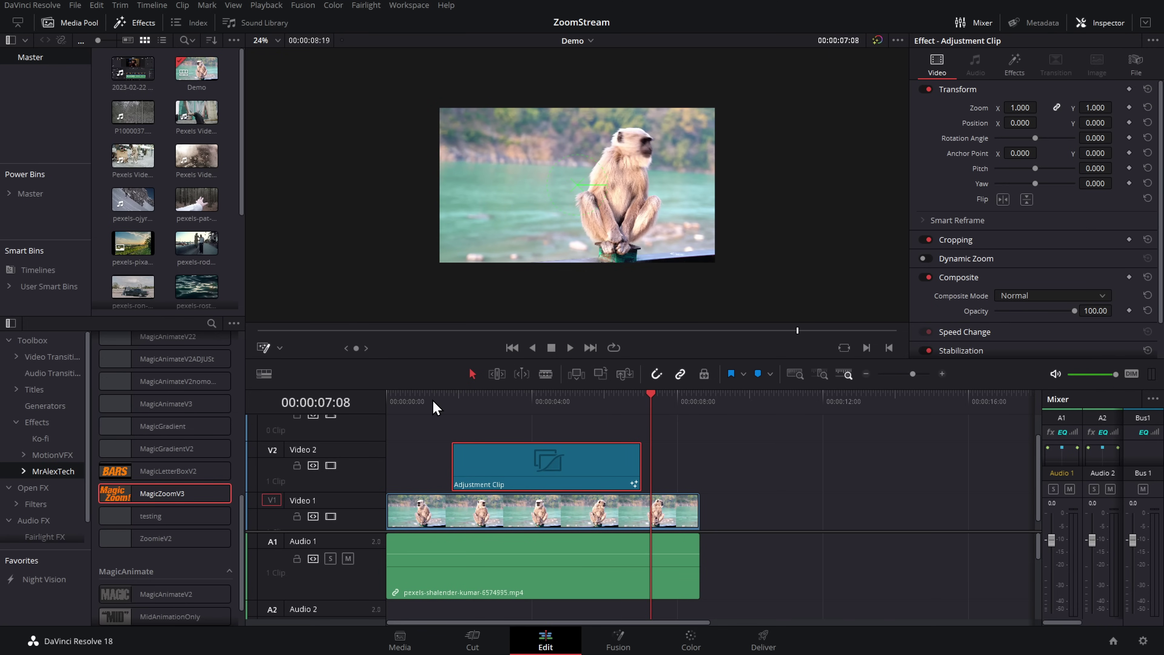
mouse_move(512, 475)
mouse_down()
mouse_move(460, 475)
mouse_move(805, 477)
mouse_move(493, 479)
mouse_move(502, 480)
mouse_up()
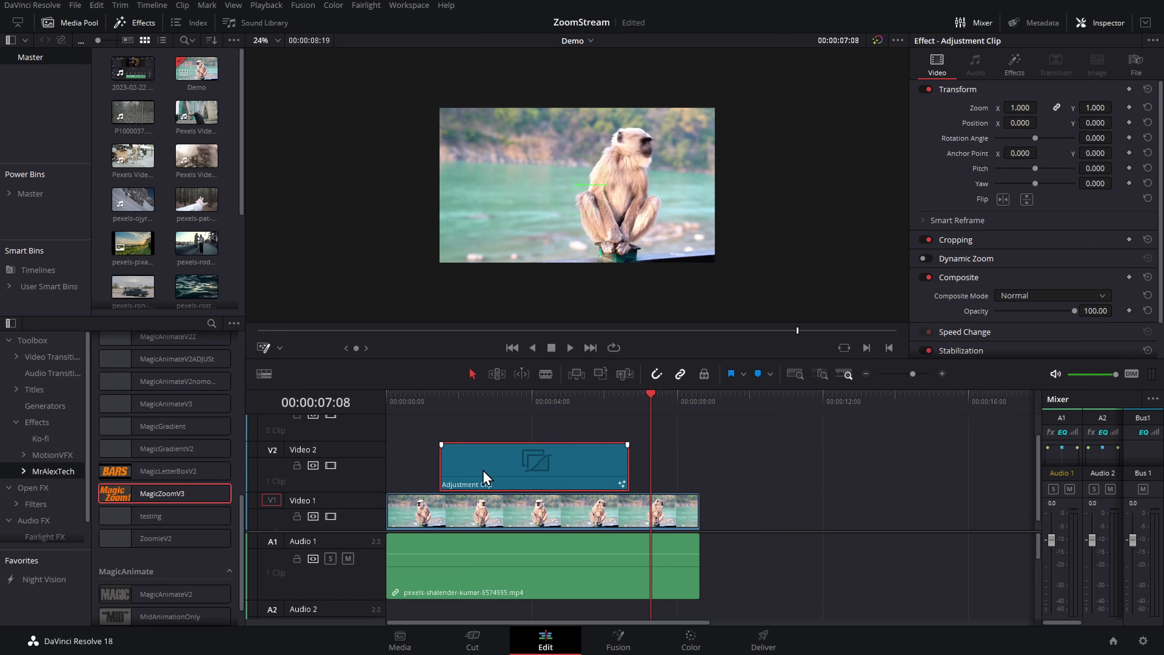
drag(492, 451, 695, 454)
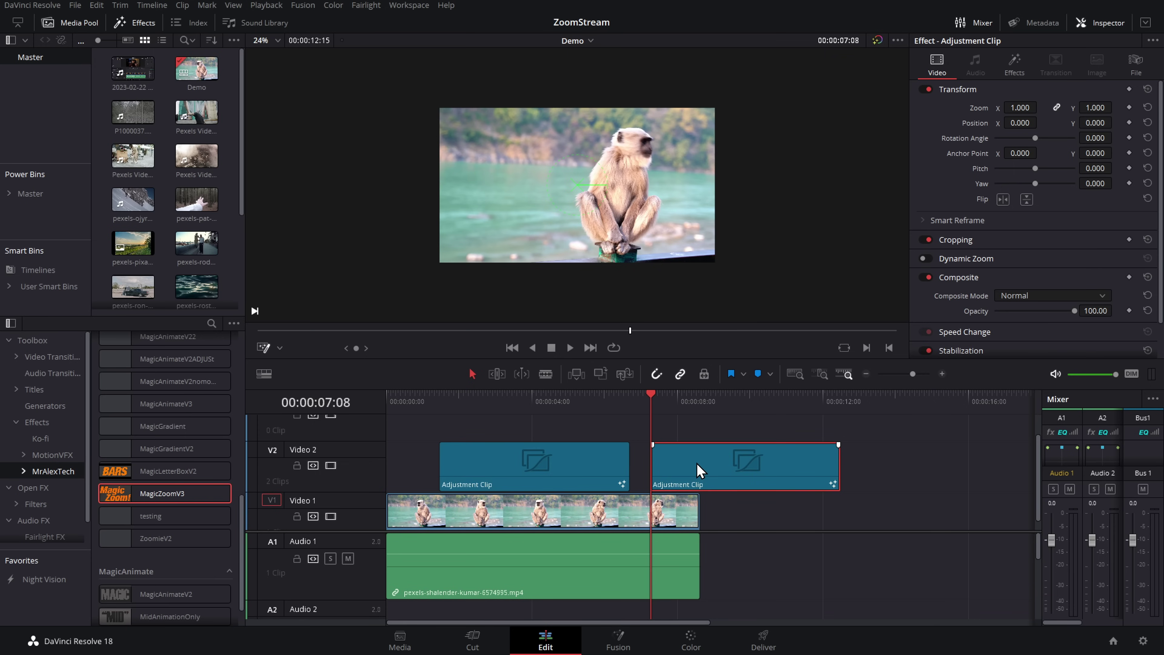
key(Delete)
drag(629, 457, 555, 462)
click(942, 374)
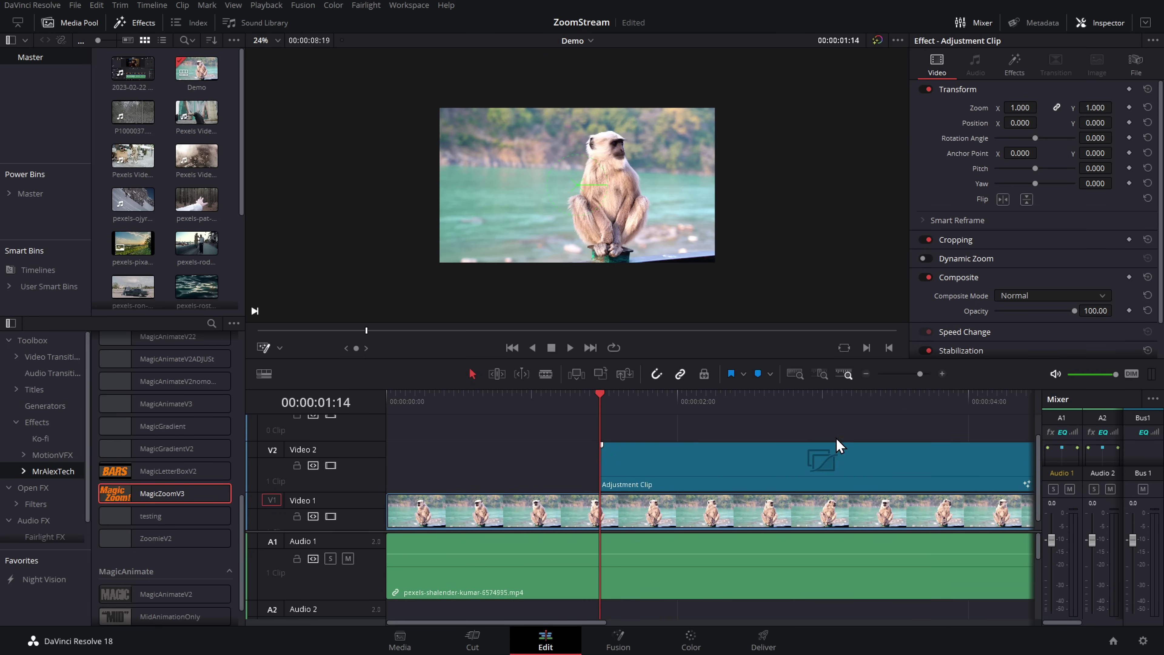
click(842, 462)
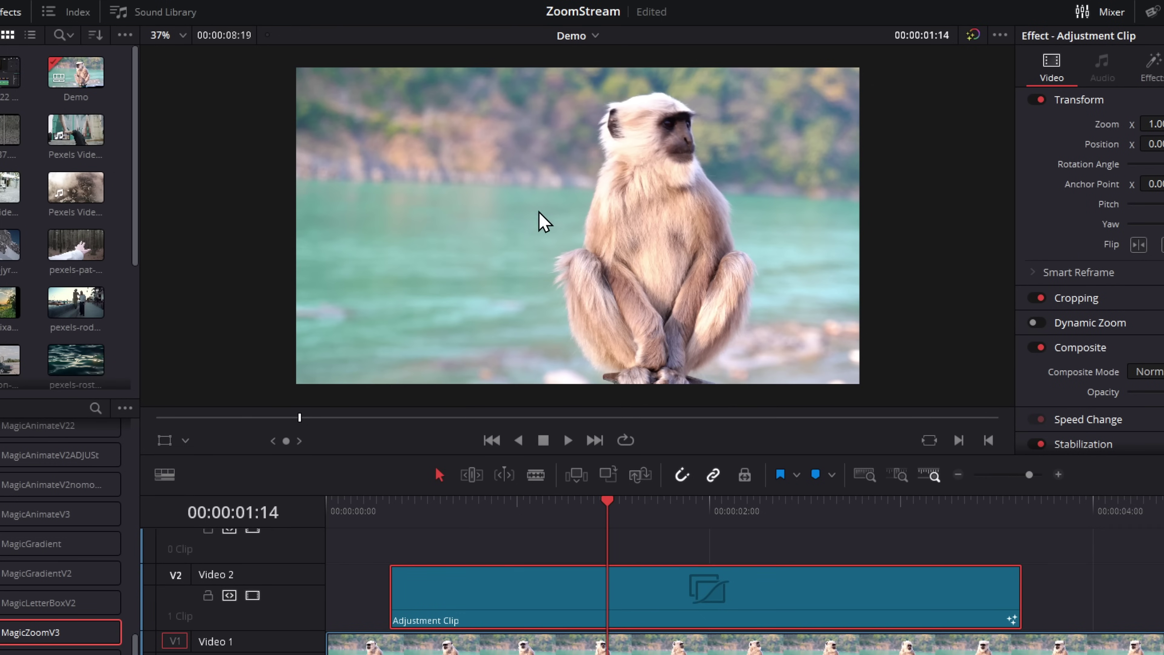
- Turn on Fusion Overlay and drag the zoom pivot onto the monkey's head
click(186, 441)
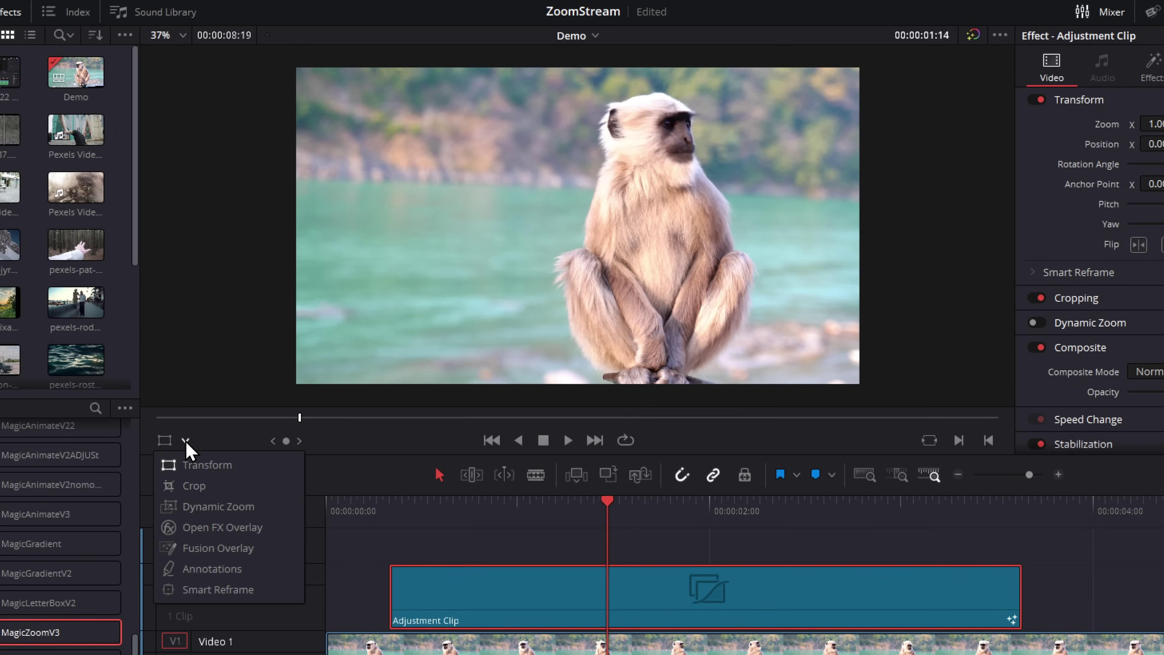
click(207, 548)
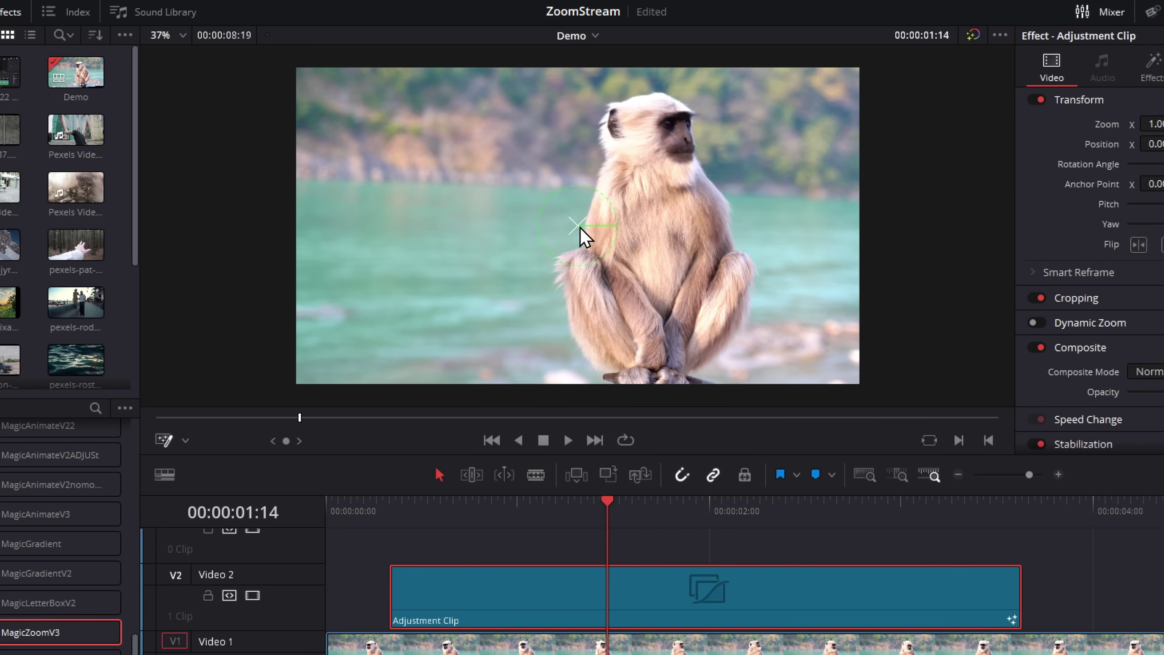
drag(585, 236, 656, 152)
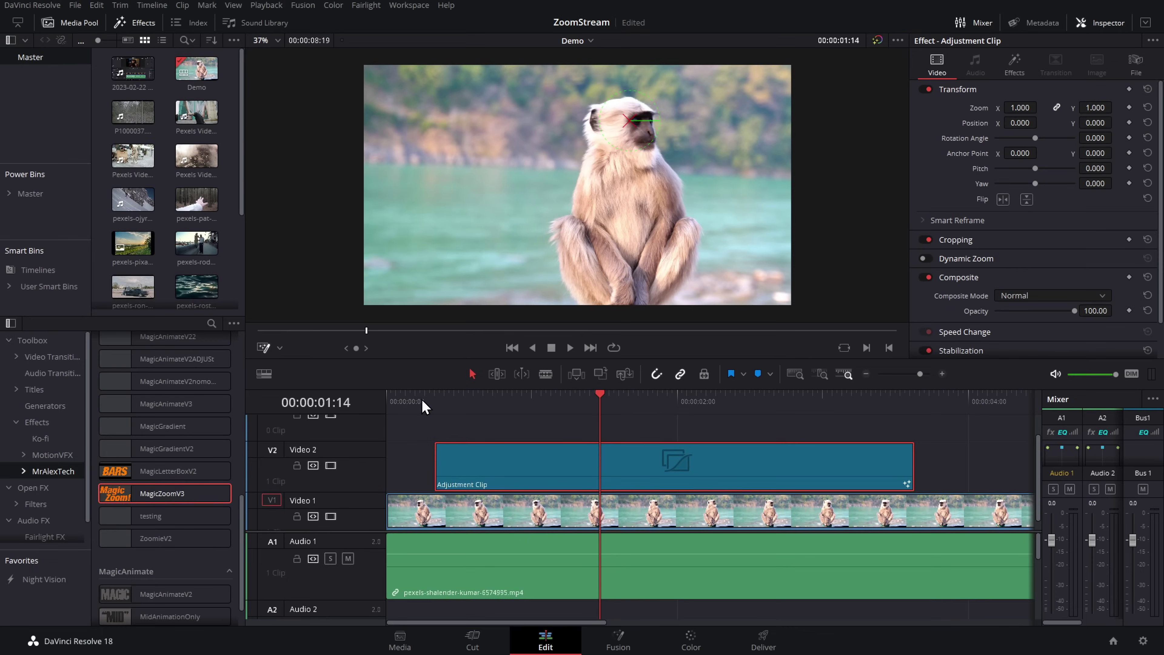
- Play back the repositioned zoom from the start of the timeline
click(365, 503)
key(space)
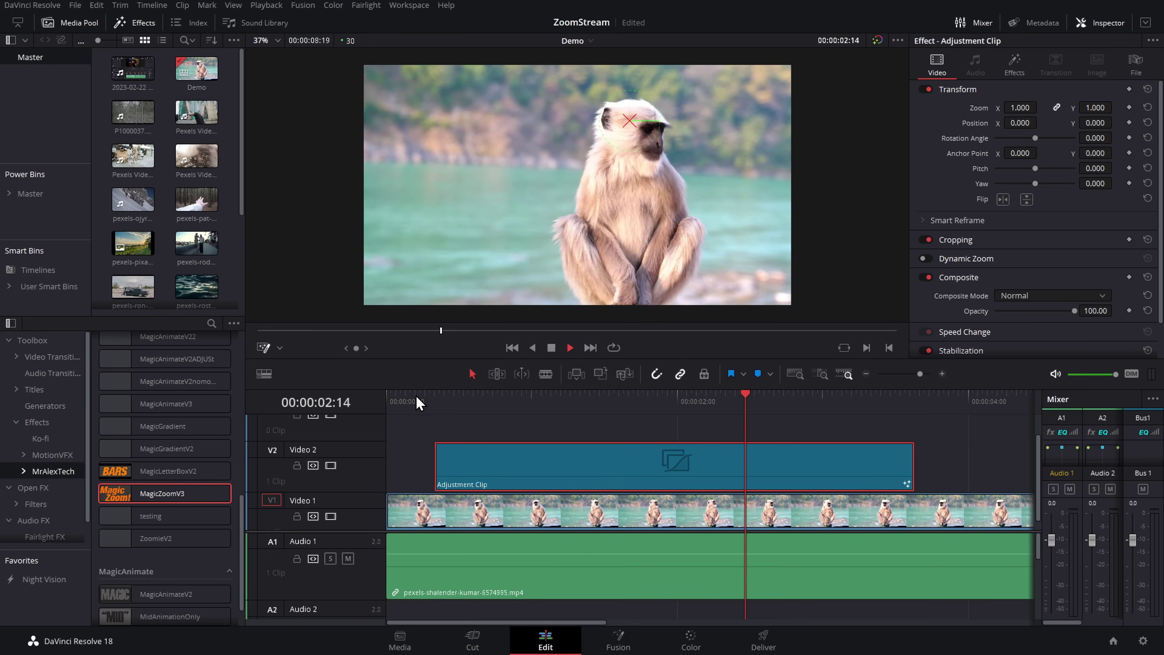
key(space)
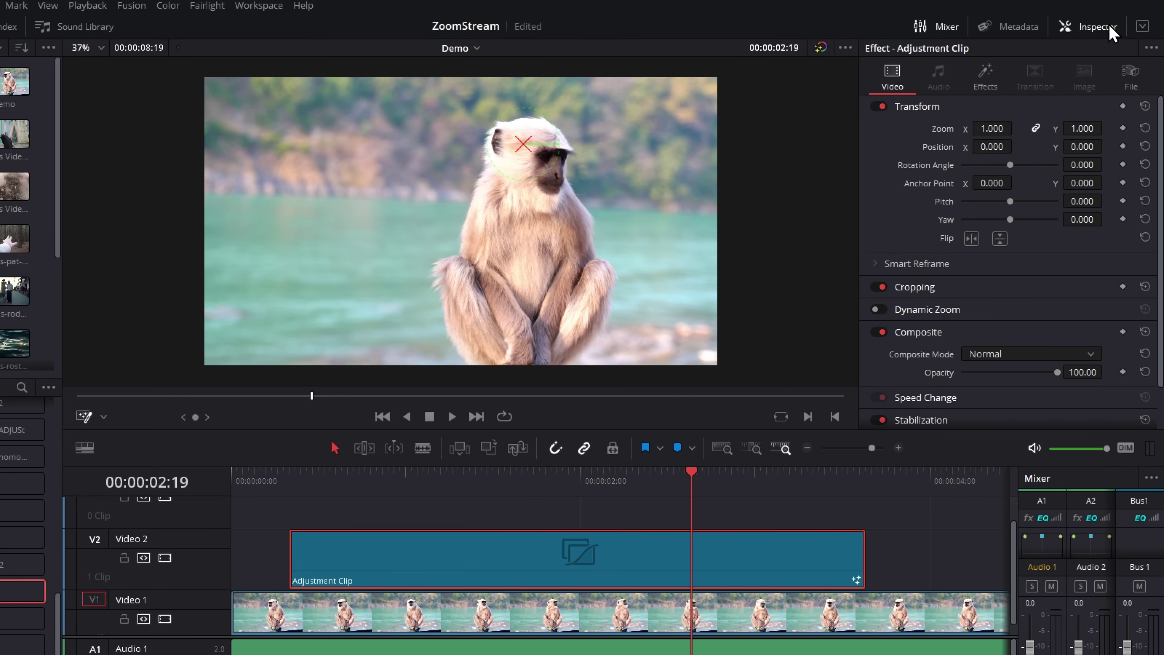
click(1000, 69)
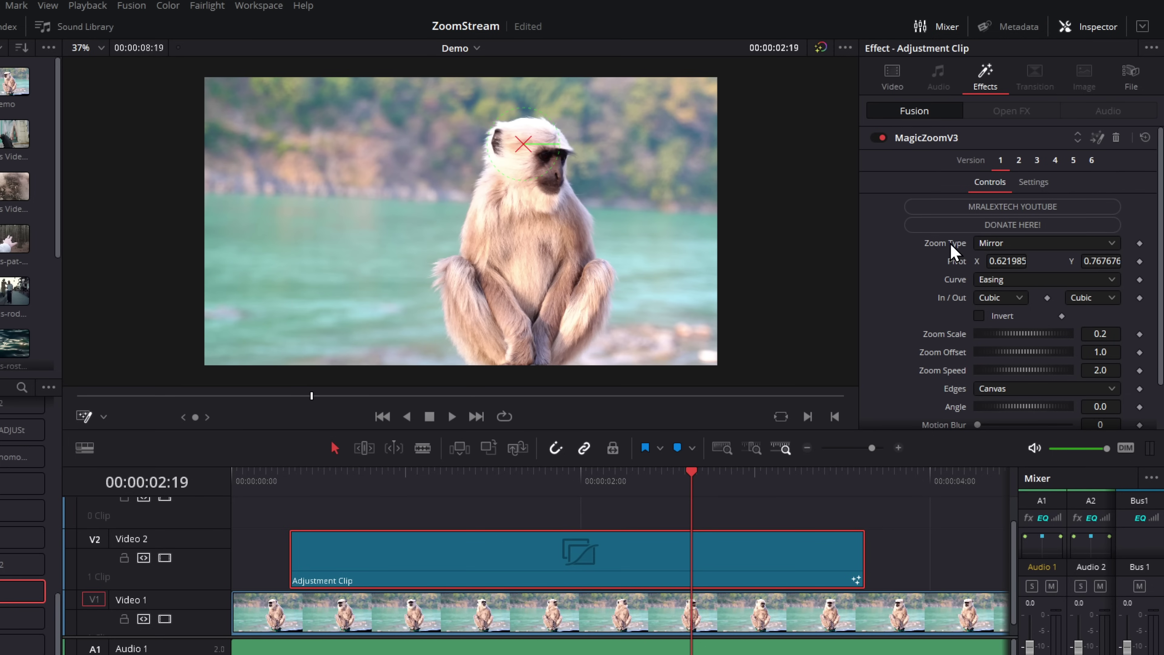
- Set the MagicZoomV3 Zoom Type to Standard and preview it
click(988, 248)
click(993, 265)
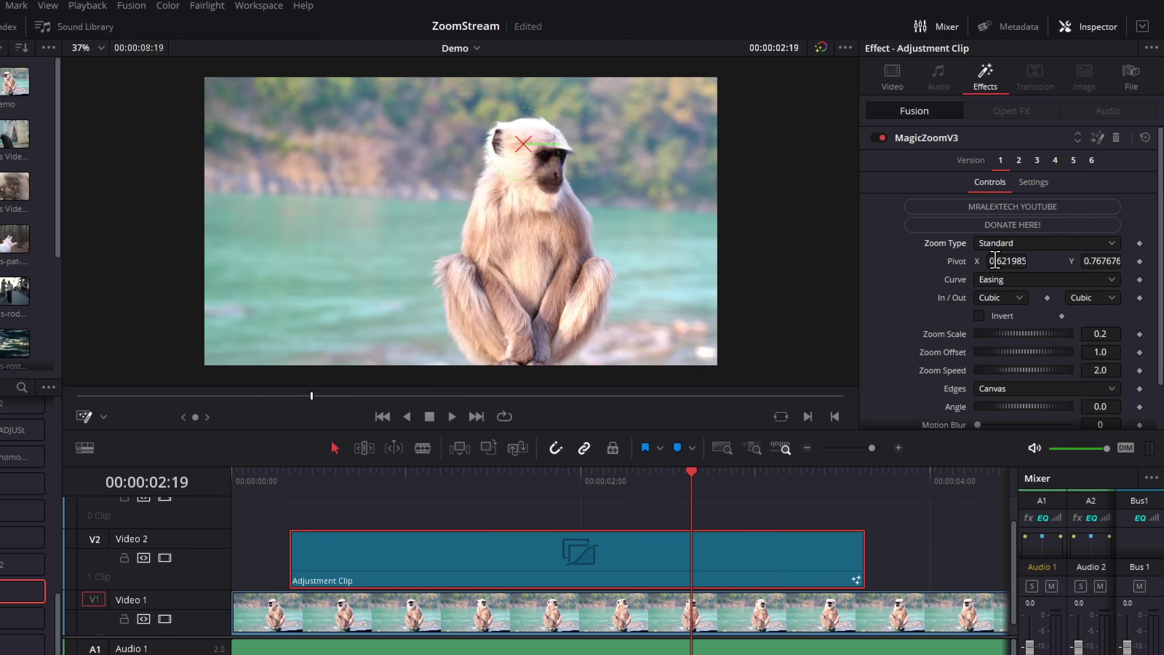
click(278, 482)
key(space)
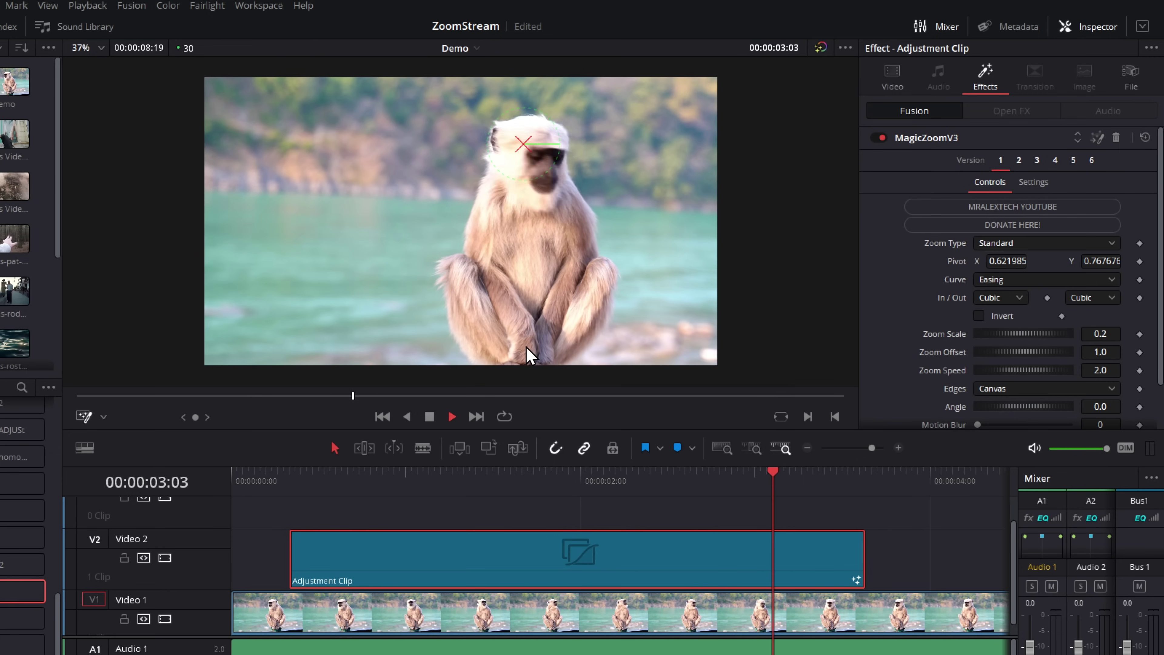
key(space)
- Switch the Zoom Type to Zoom&Hold and preview it
click(1011, 244)
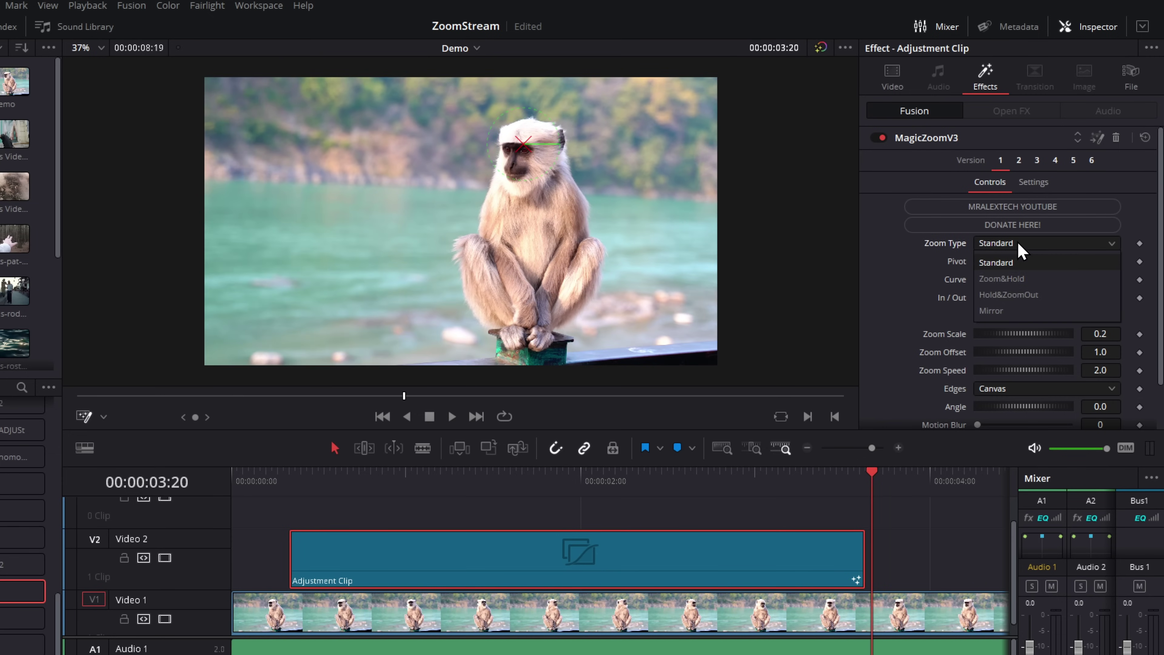
click(1004, 279)
click(286, 479)
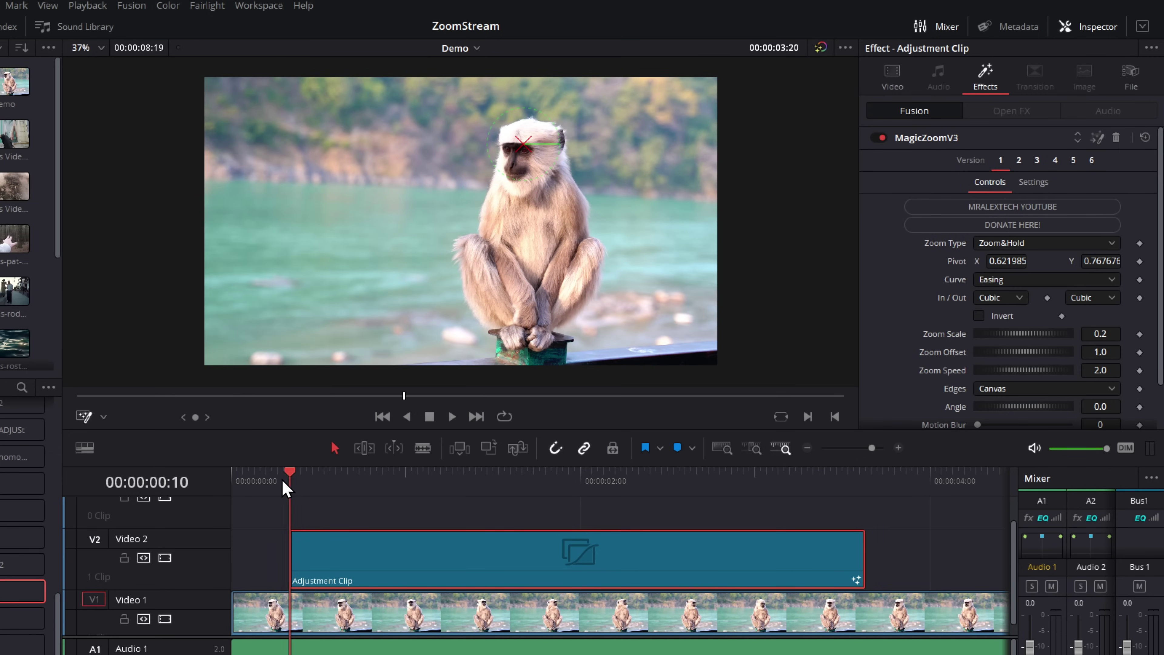
key(space)
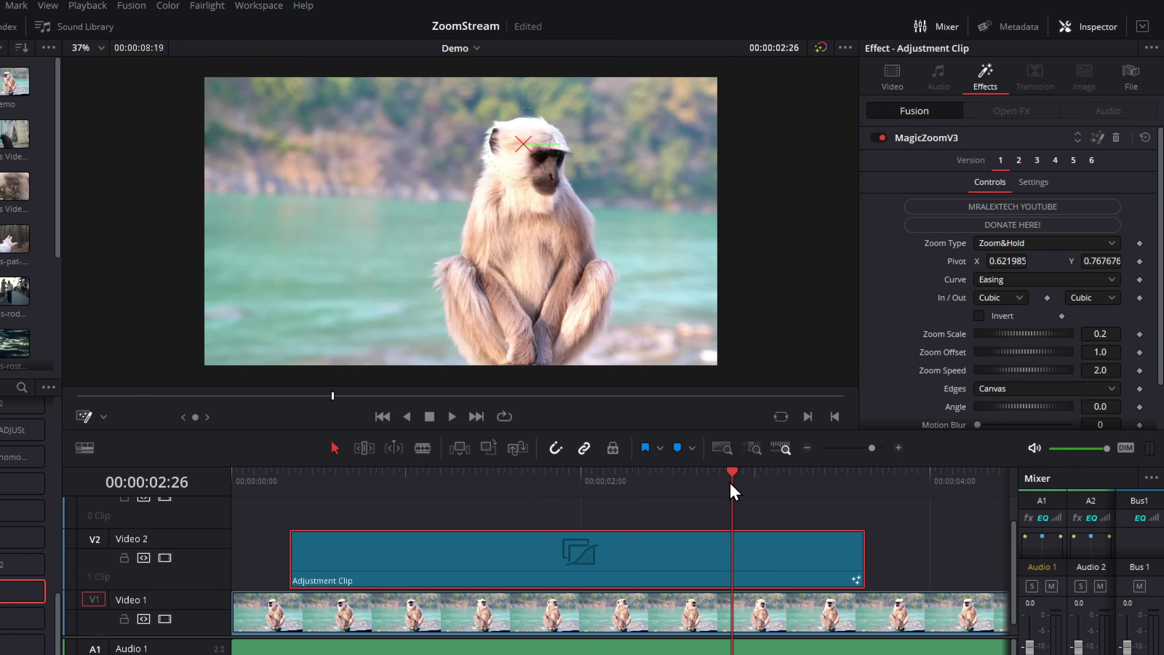
key(space)
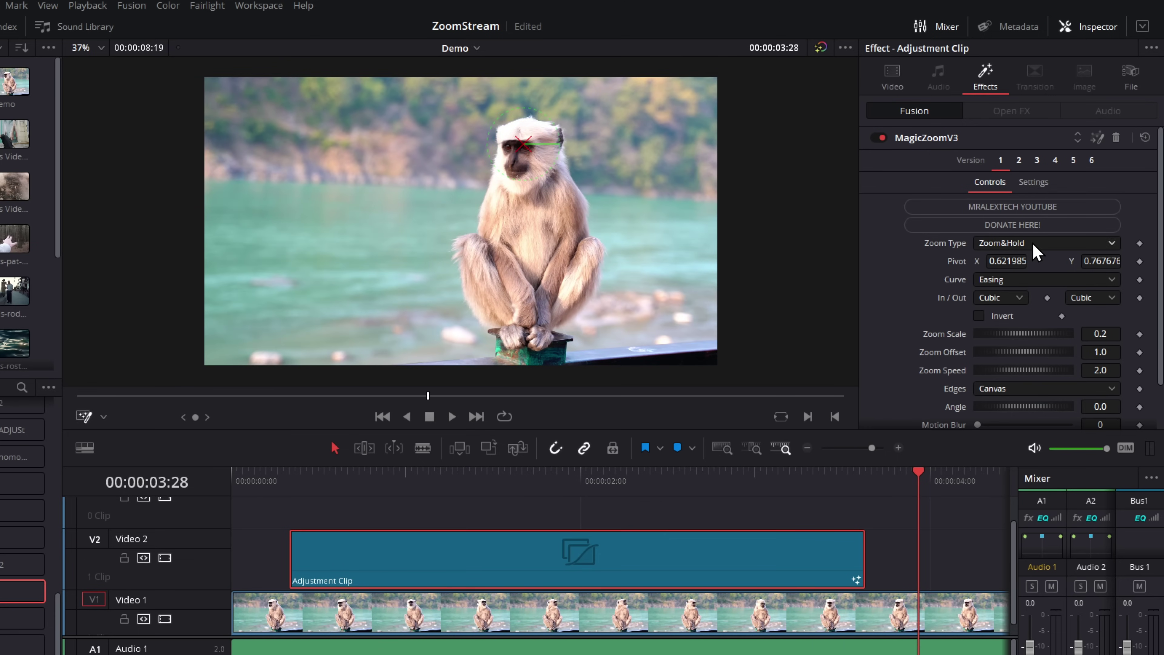
- Return the Zoom Type to Mirror and preview the mirrored zoom
click(1035, 245)
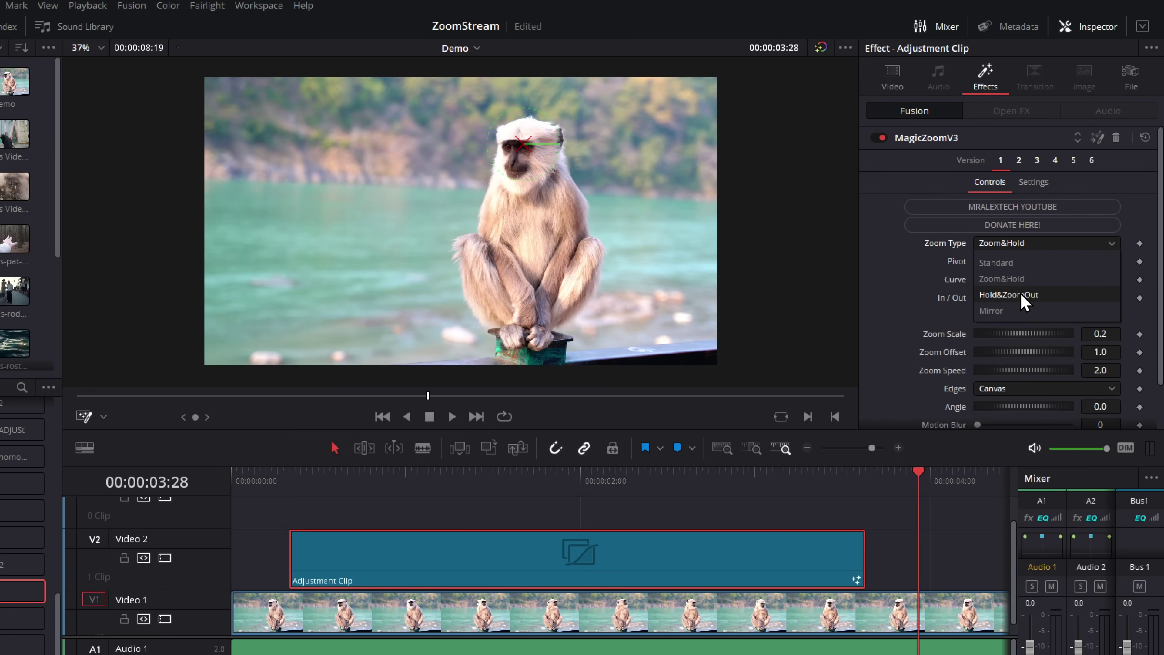
click(1007, 312)
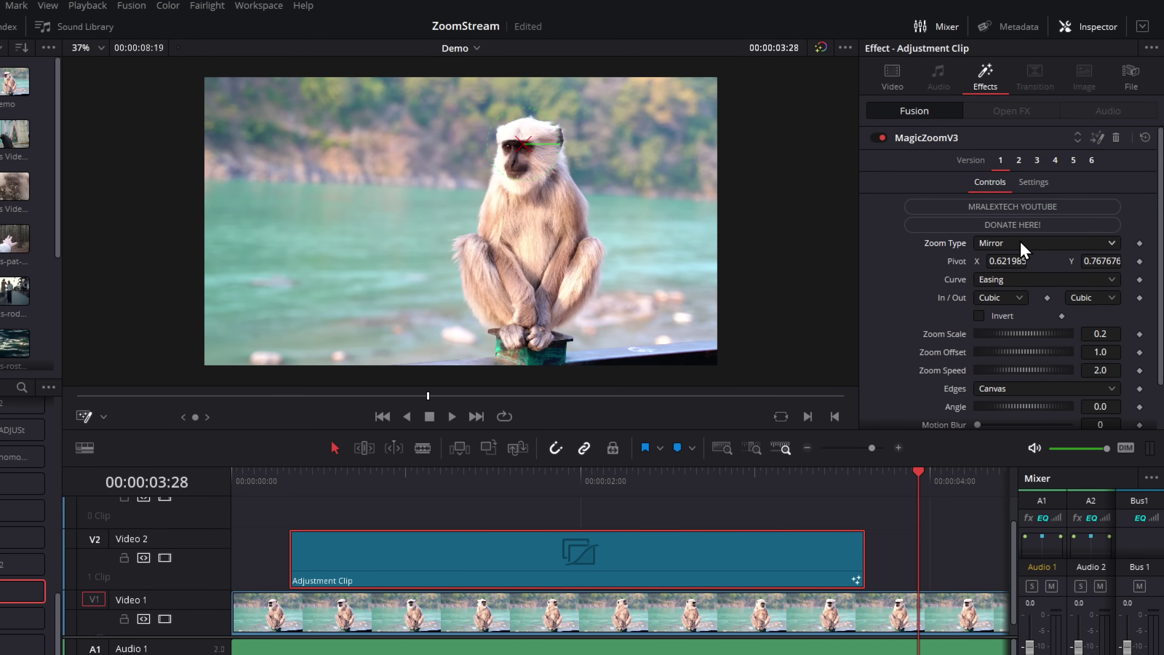
click(276, 473)
key(space)
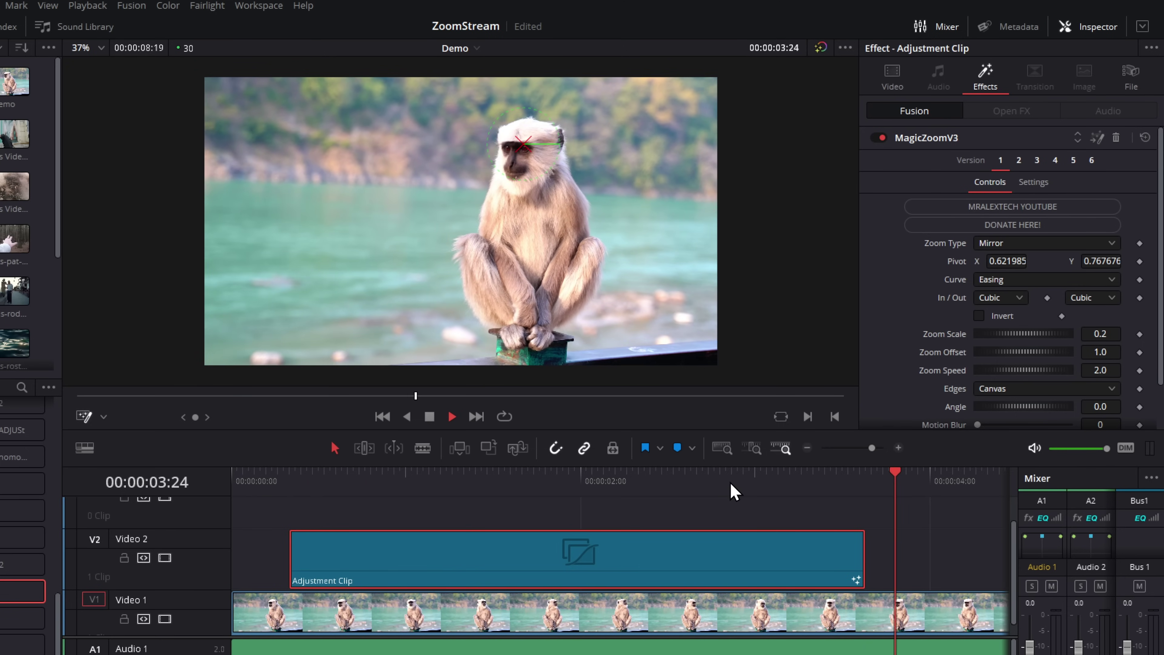
key(space)
- At frame 00:00:01:26, scrub the MagicZoomV3 Pivot X down to 0.607986
drag(732, 485, 557, 482)
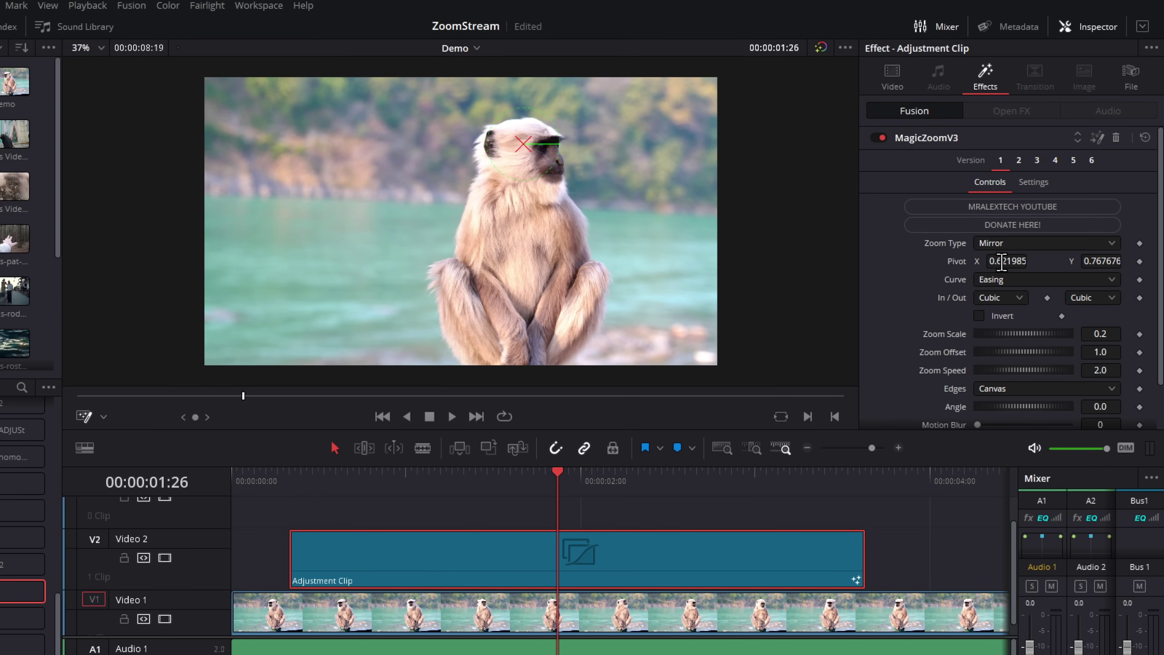
mouse_move(1002, 262)
mouse_down()
mouse_move(925, 262)
mouse_move(997, 262)
mouse_up()
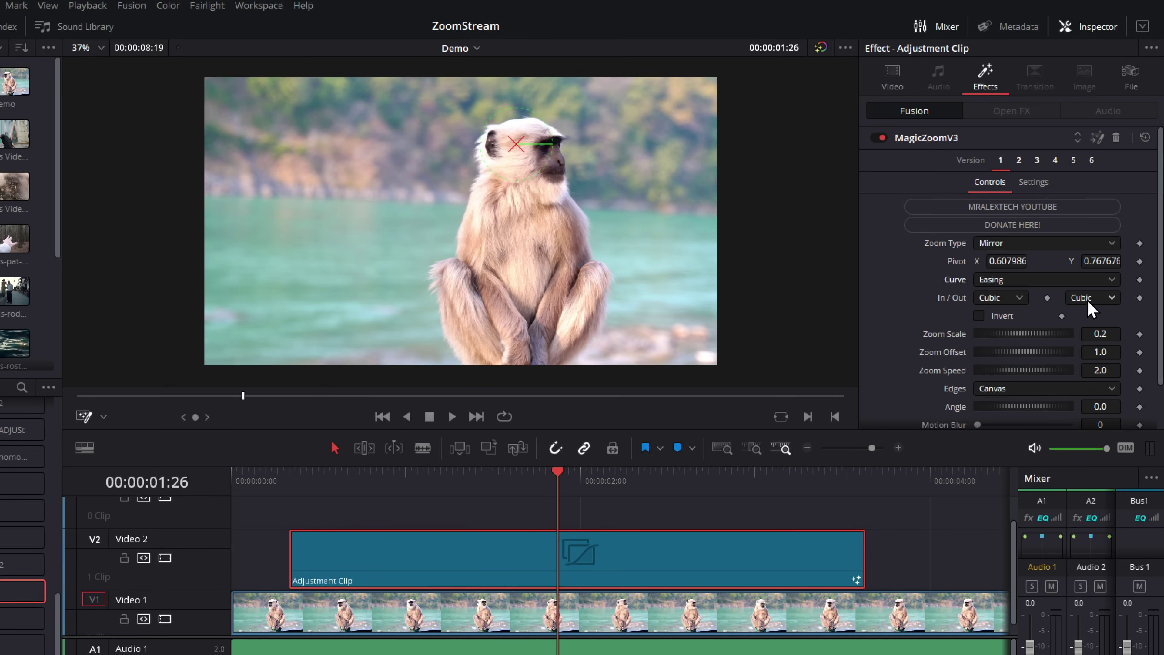
click(1008, 299)
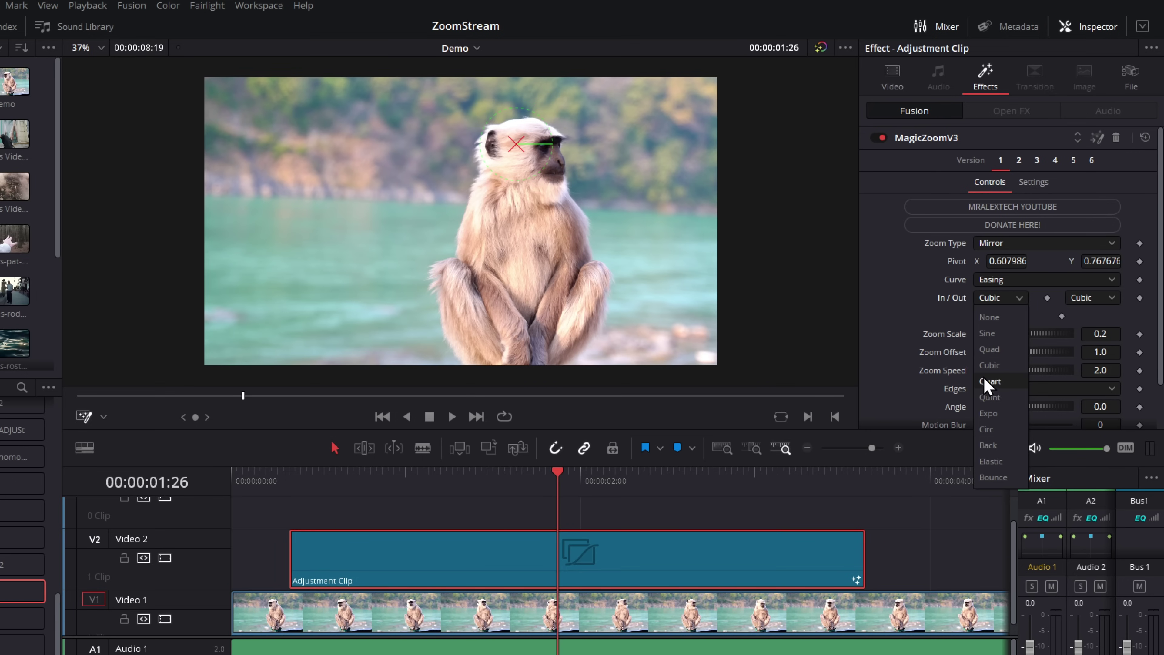
- Set both the zoom-in and zoom-out easing to Sine and play the zoom from the start
click(988, 333)
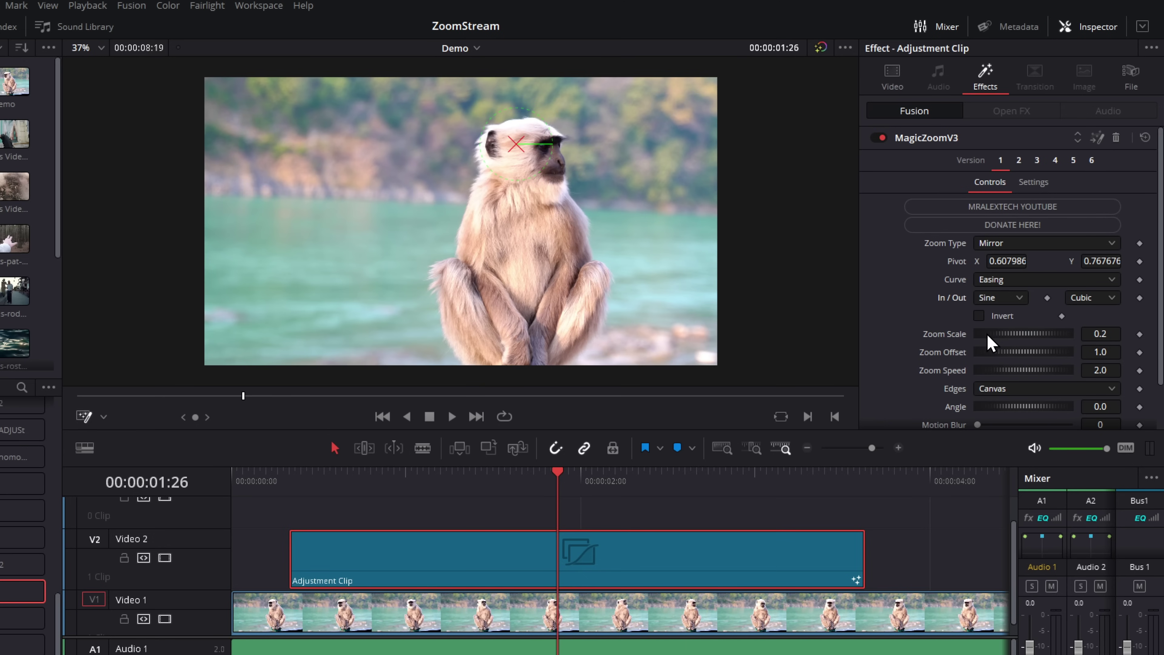
click(1103, 298)
click(1100, 333)
click(291, 481)
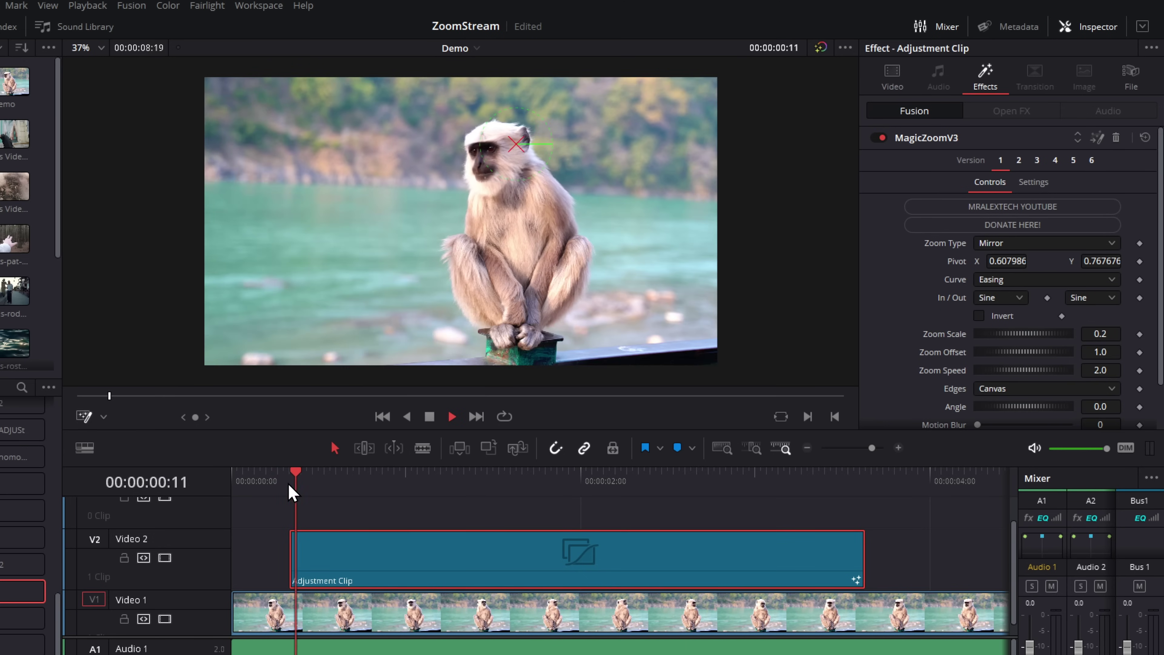
key(space)
key(space)
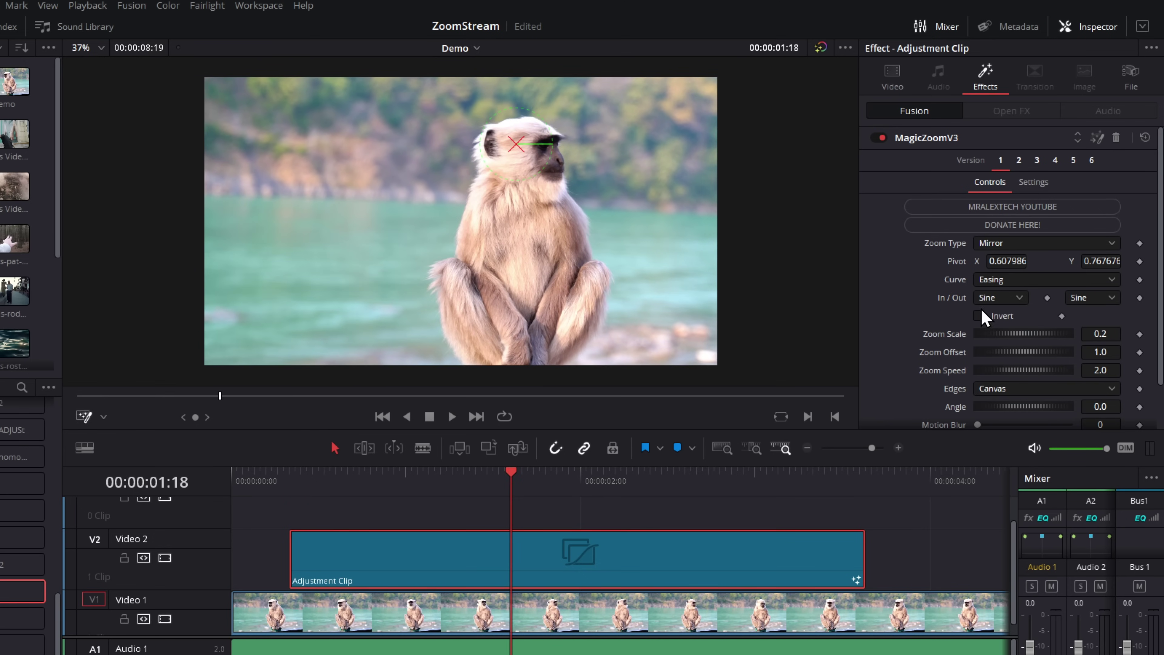
- Switch both the zoom-in and zoom-out easing to Circ and replay from the start
click(1000, 299)
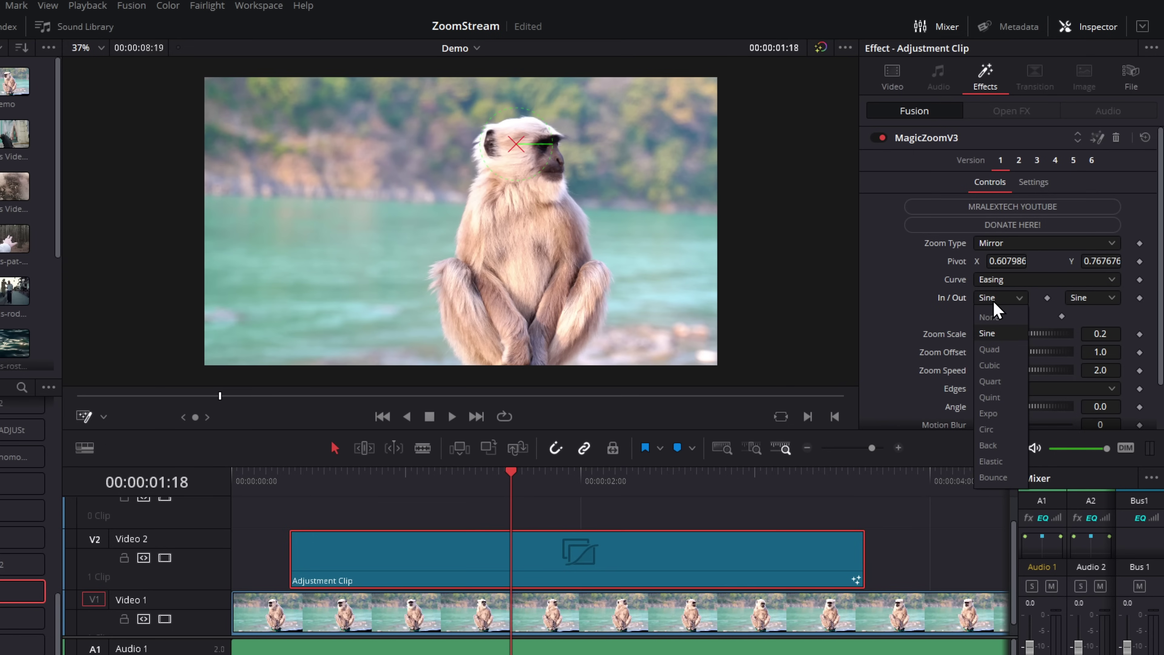
click(991, 430)
click(1094, 299)
click(1080, 431)
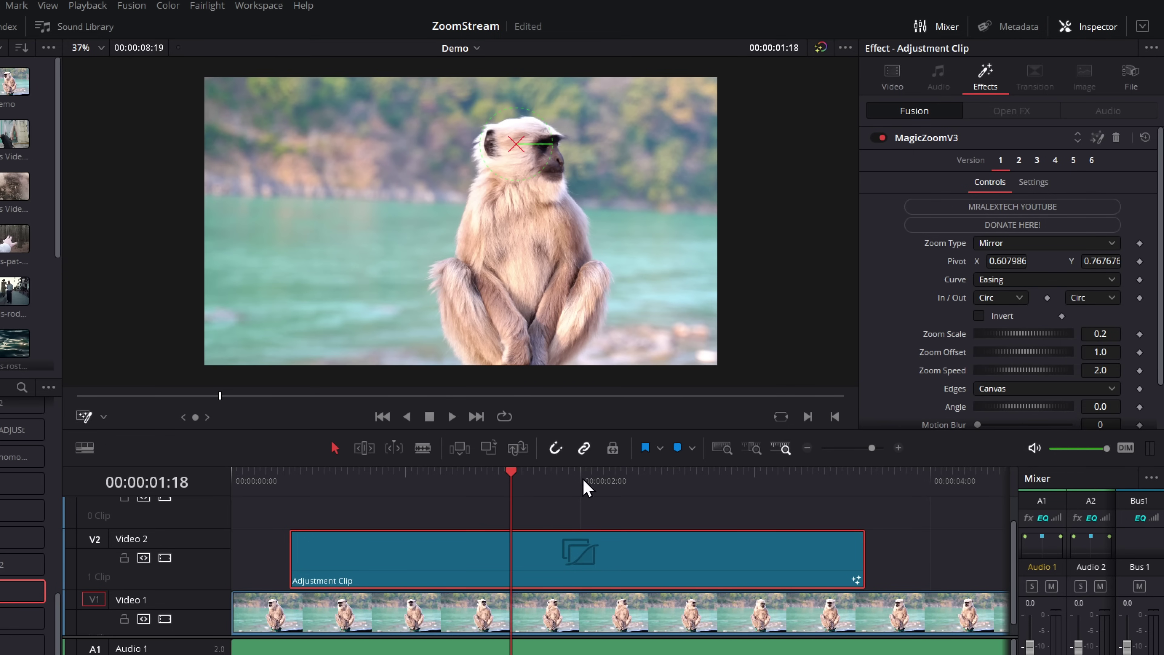
click(291, 480)
key(space)
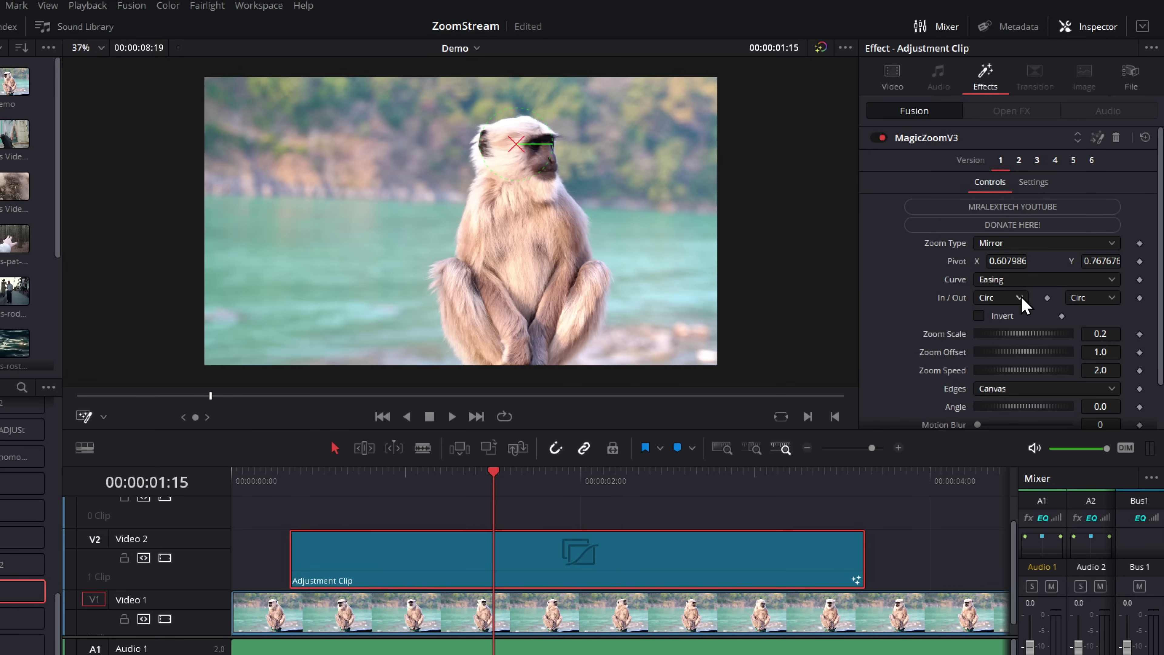
click(1008, 280)
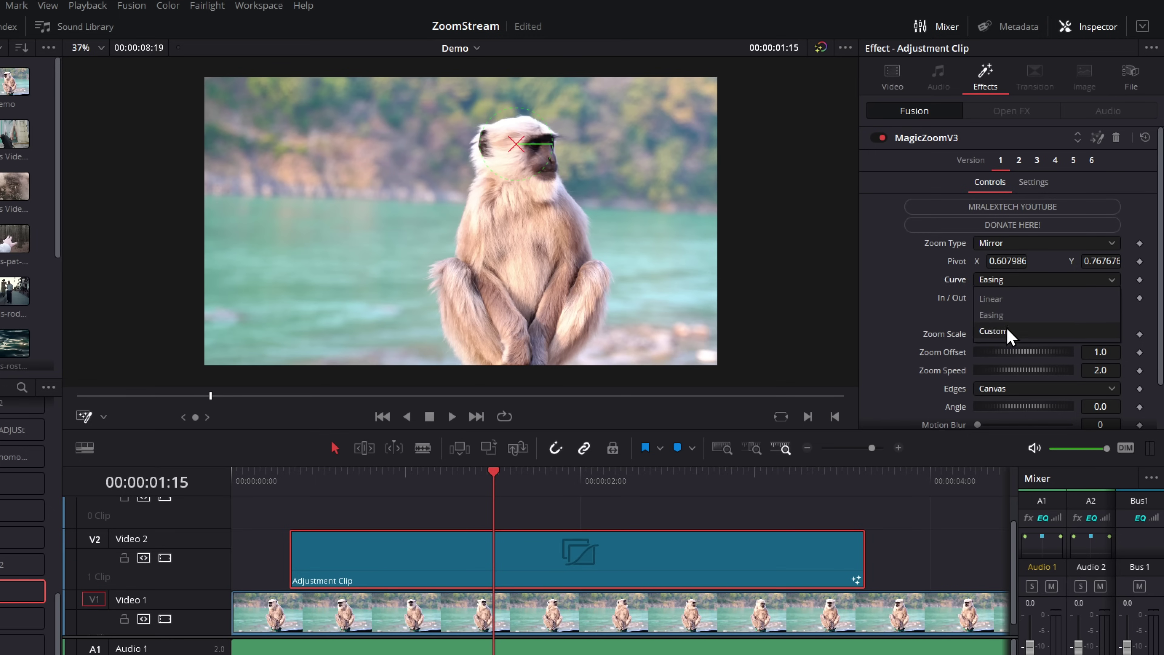
click(1006, 327)
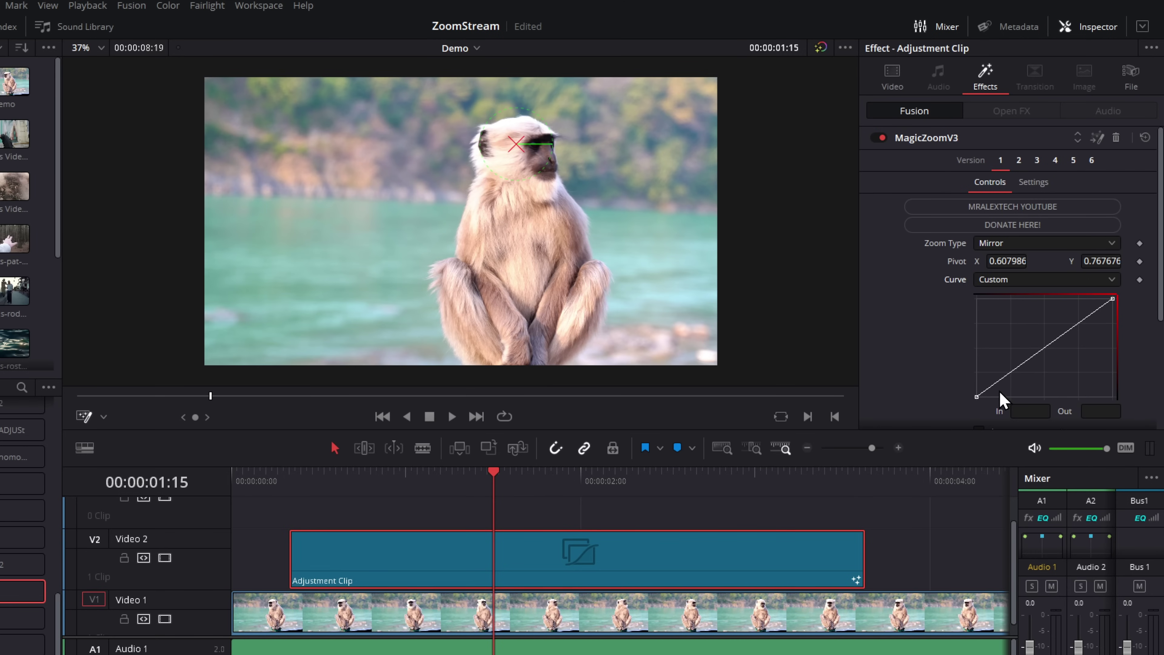
click(1045, 349)
drag(1022, 365, 1046, 376)
drag(1075, 334, 1006, 333)
click(272, 481)
key(space)
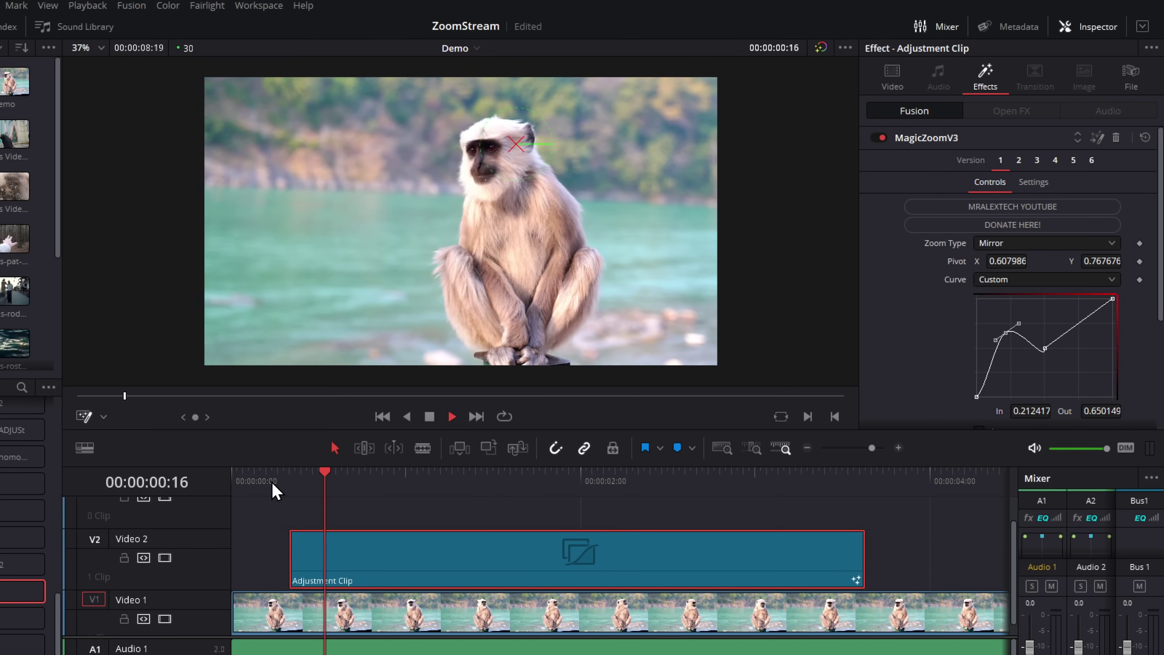
key(space)
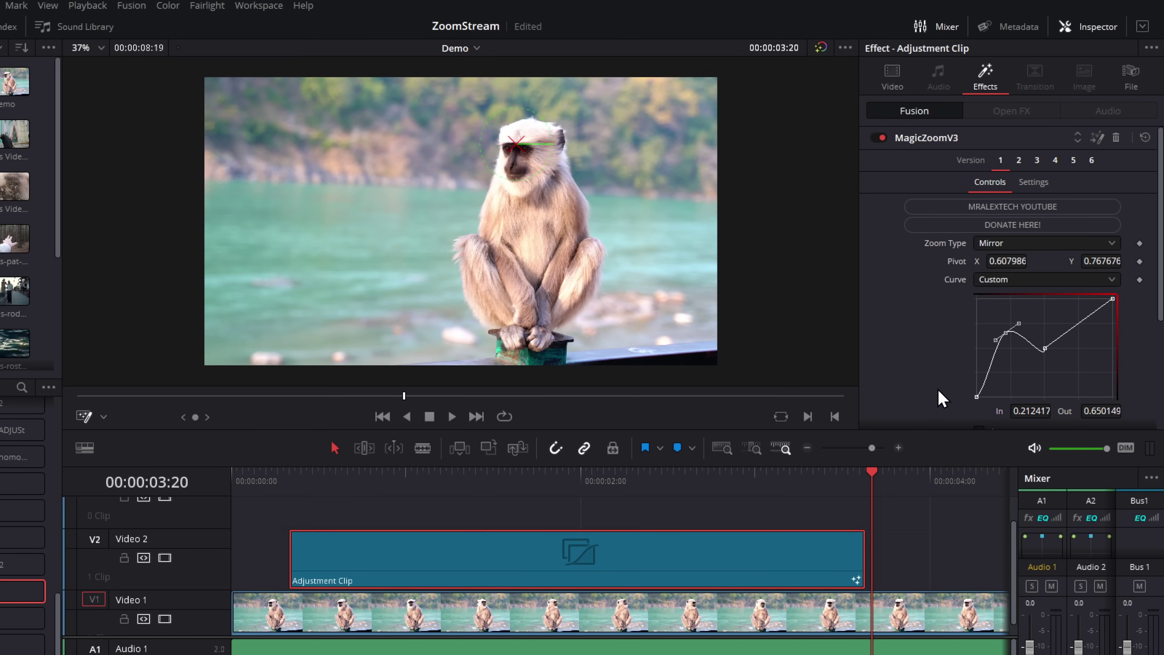
click(1013, 284)
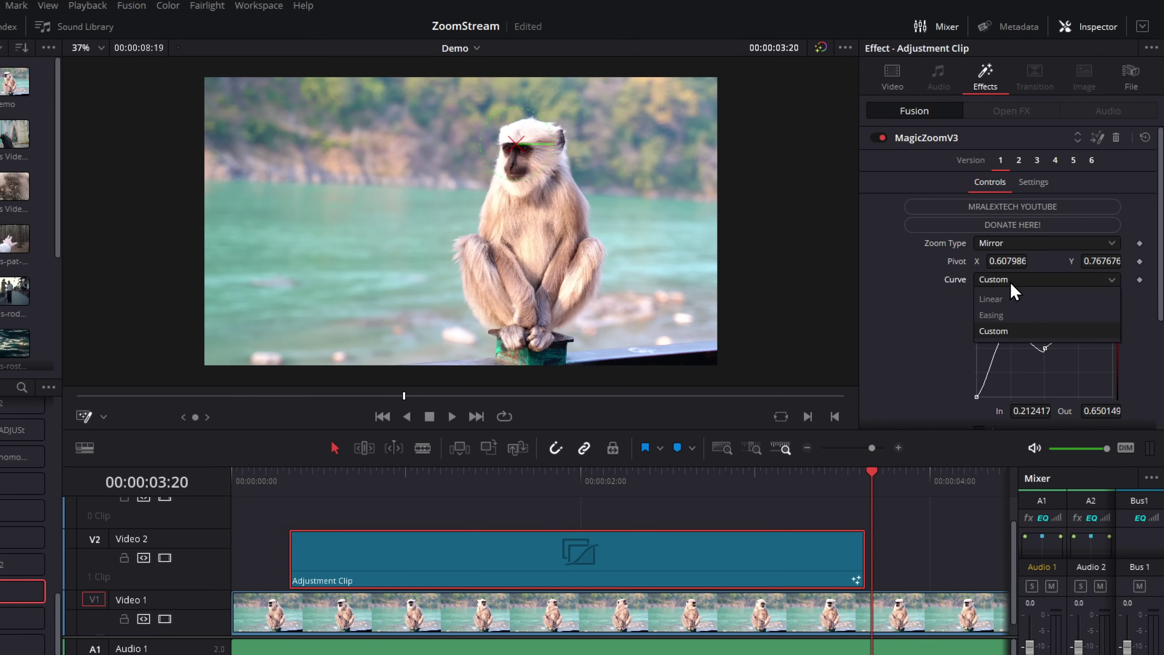
click(1003, 315)
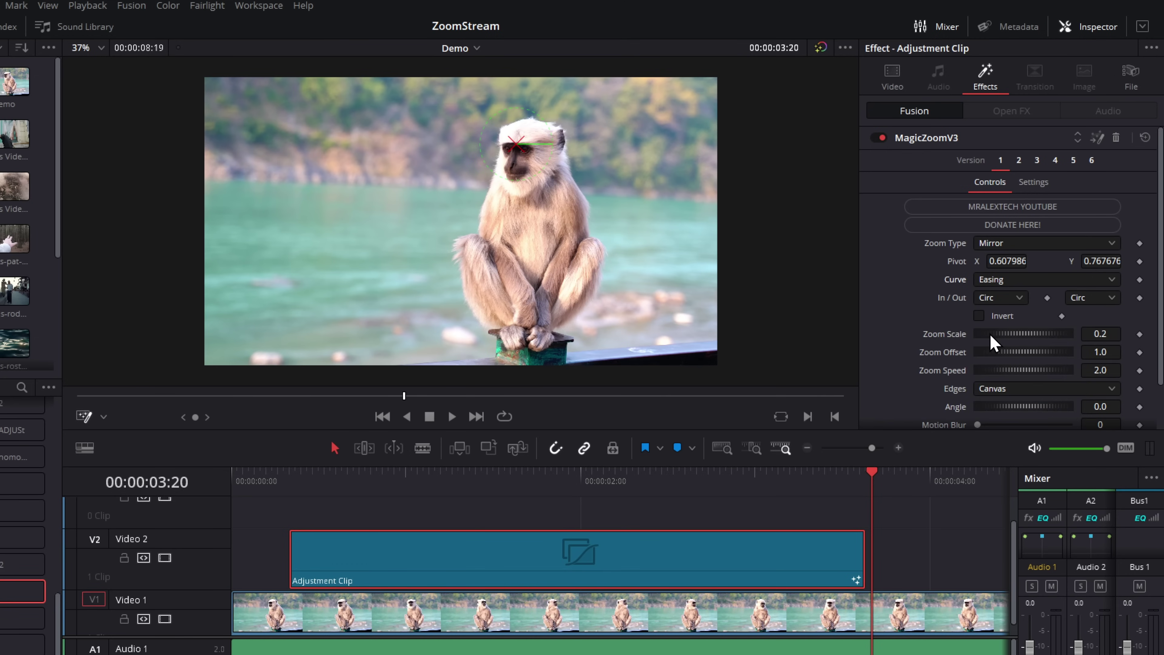
- Raise Zoom Scale to about 1.1 and preview the stronger zoom
drag(993, 342, 1015, 339)
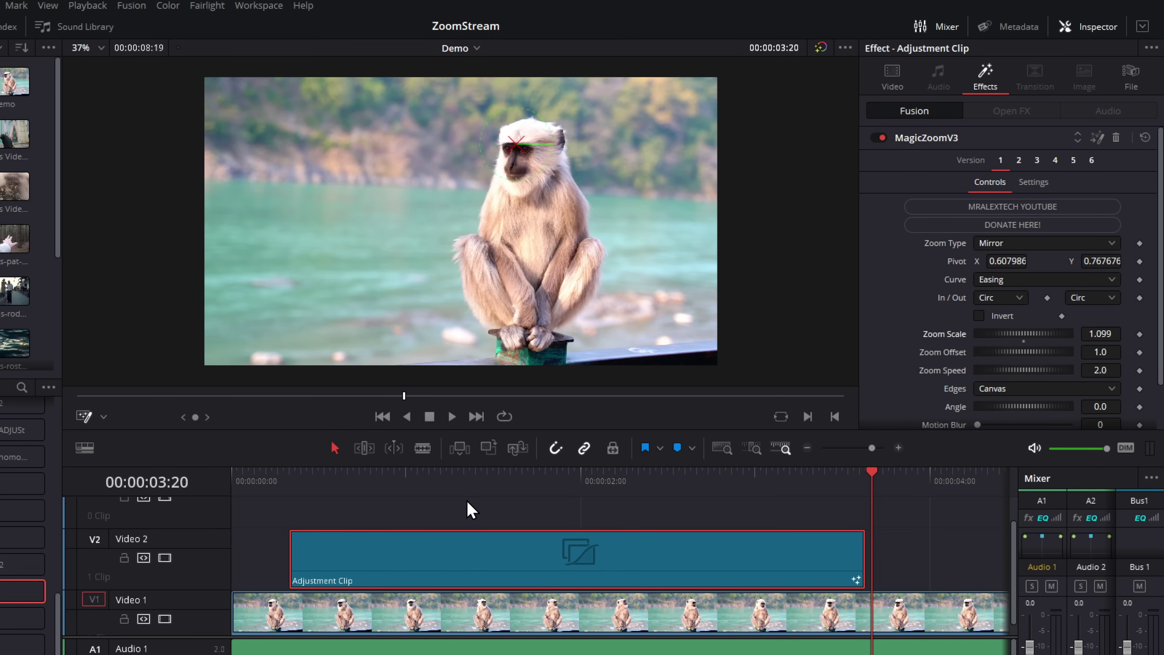
click(291, 475)
key(space)
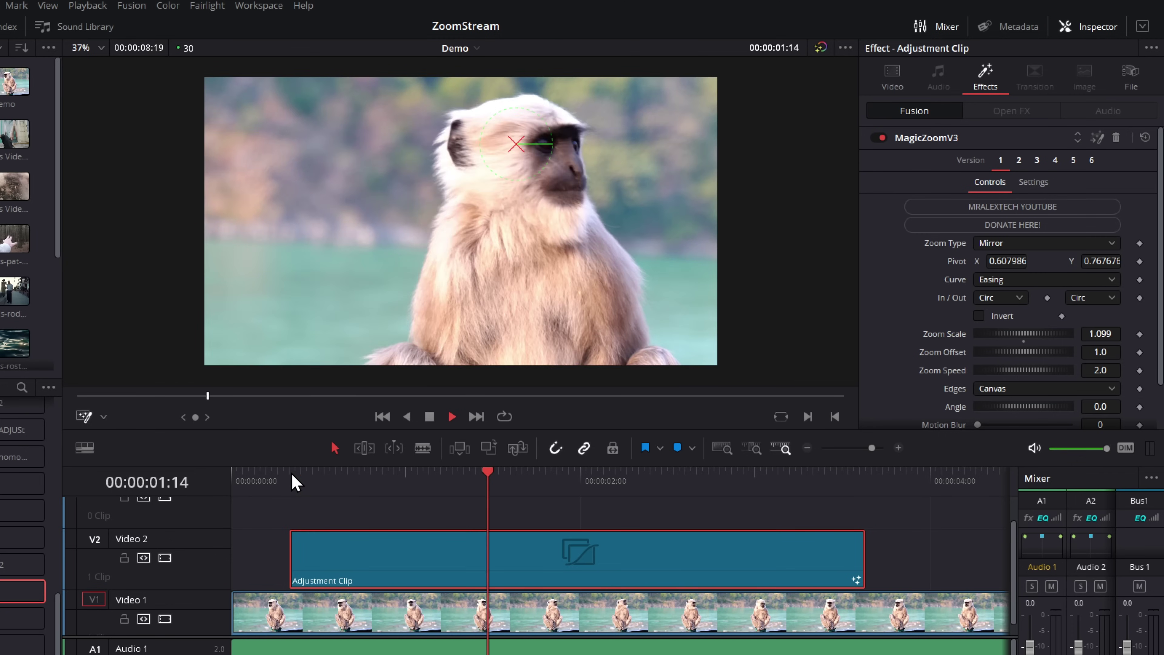
key(space)
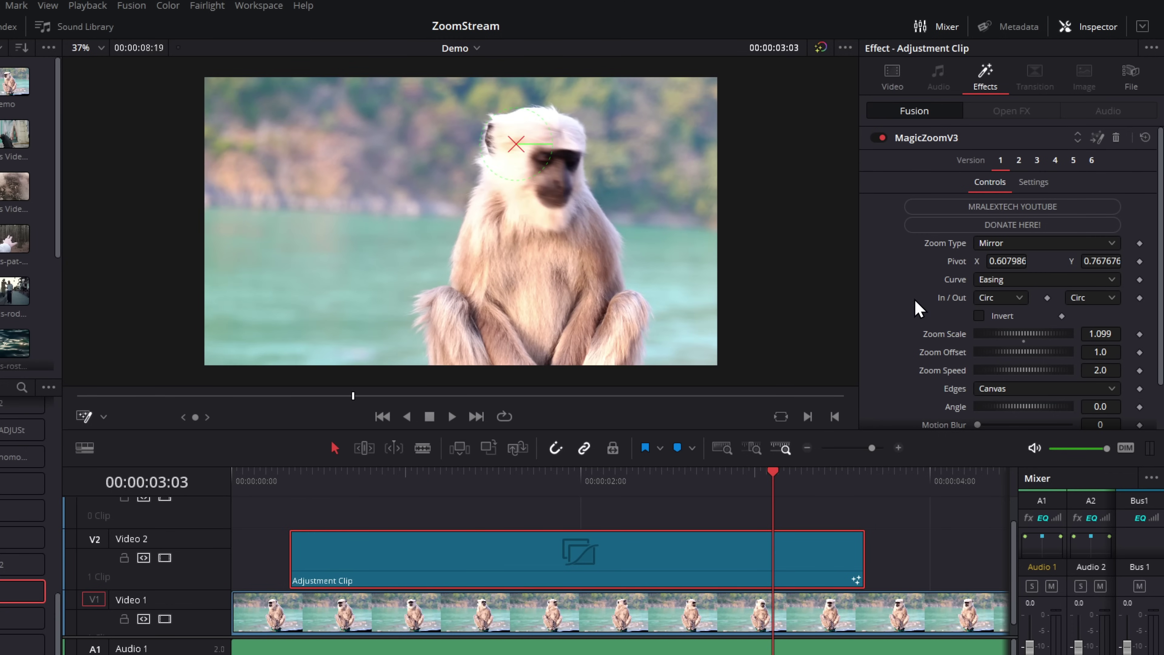
- Reset Zoom Scale to 0.2, preview a below-zero scale, then raise Zoom Offset
double_click(945, 337)
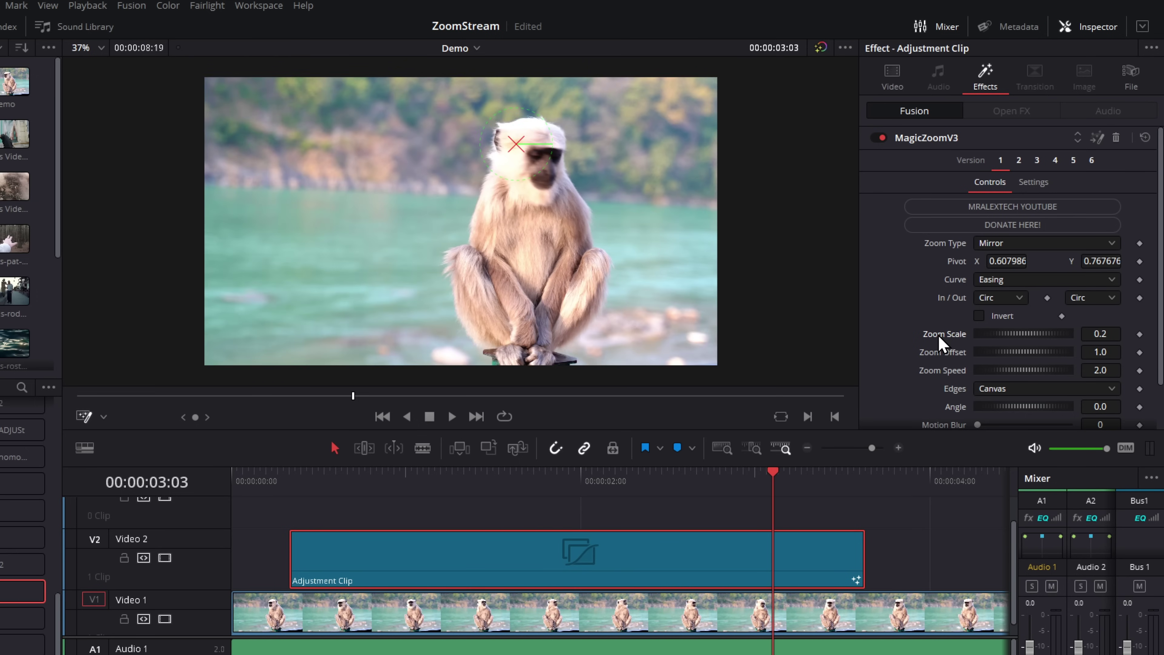
drag(1042, 342, 1016, 341)
key(Home)
key(space)
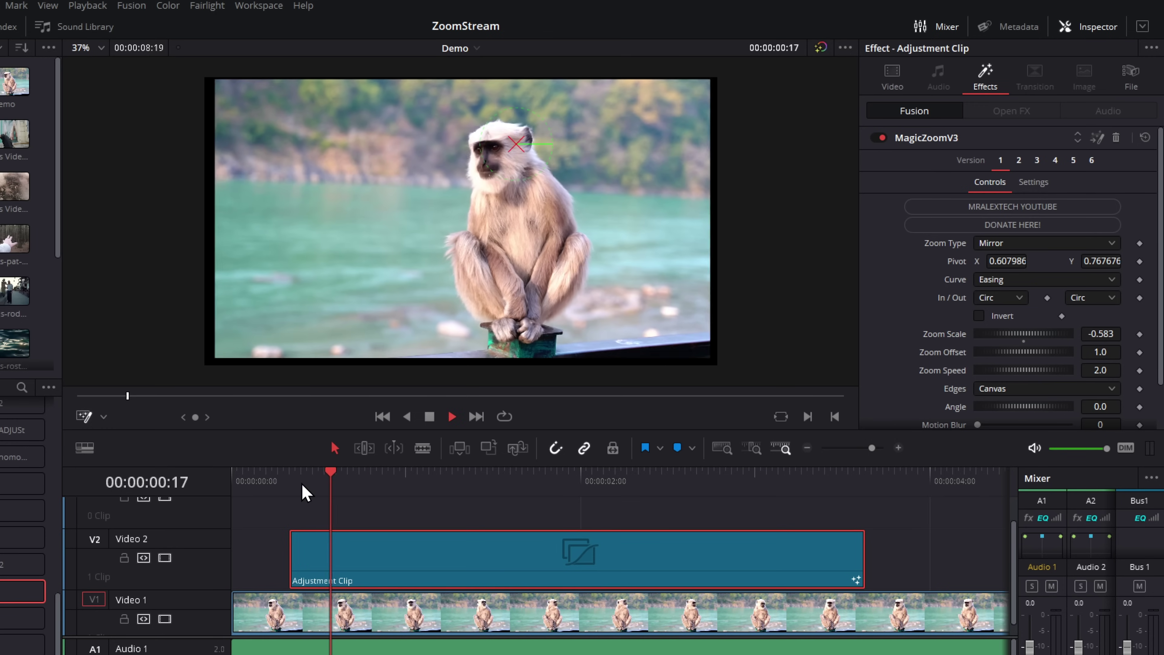
key(space)
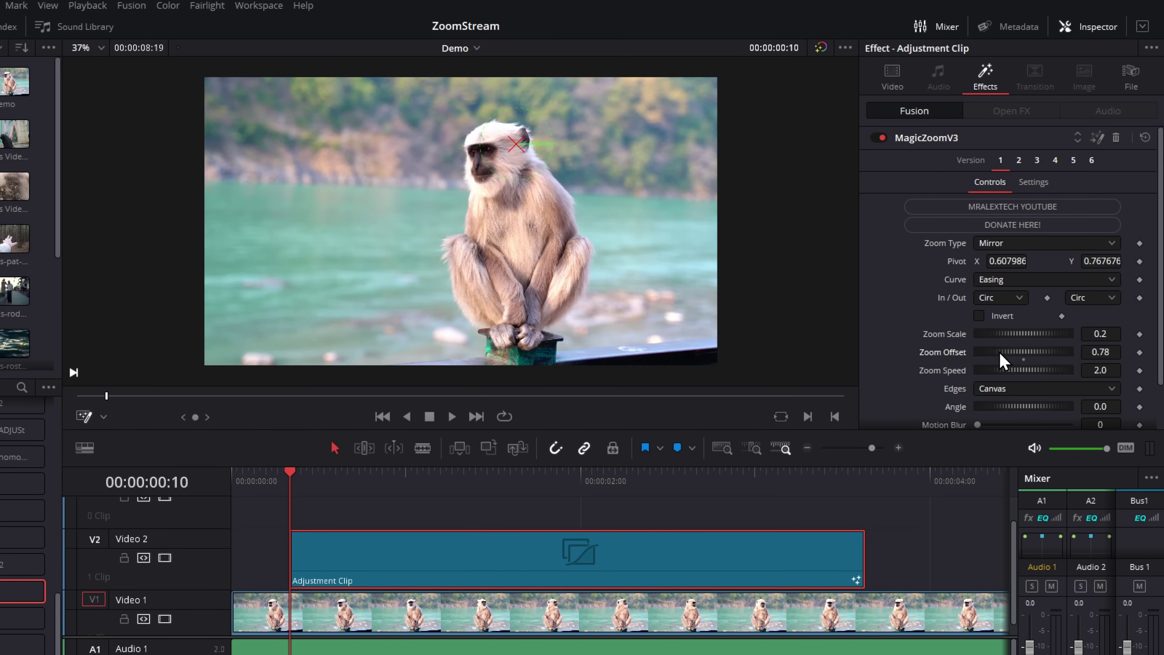
drag(1000, 354, 1015, 353)
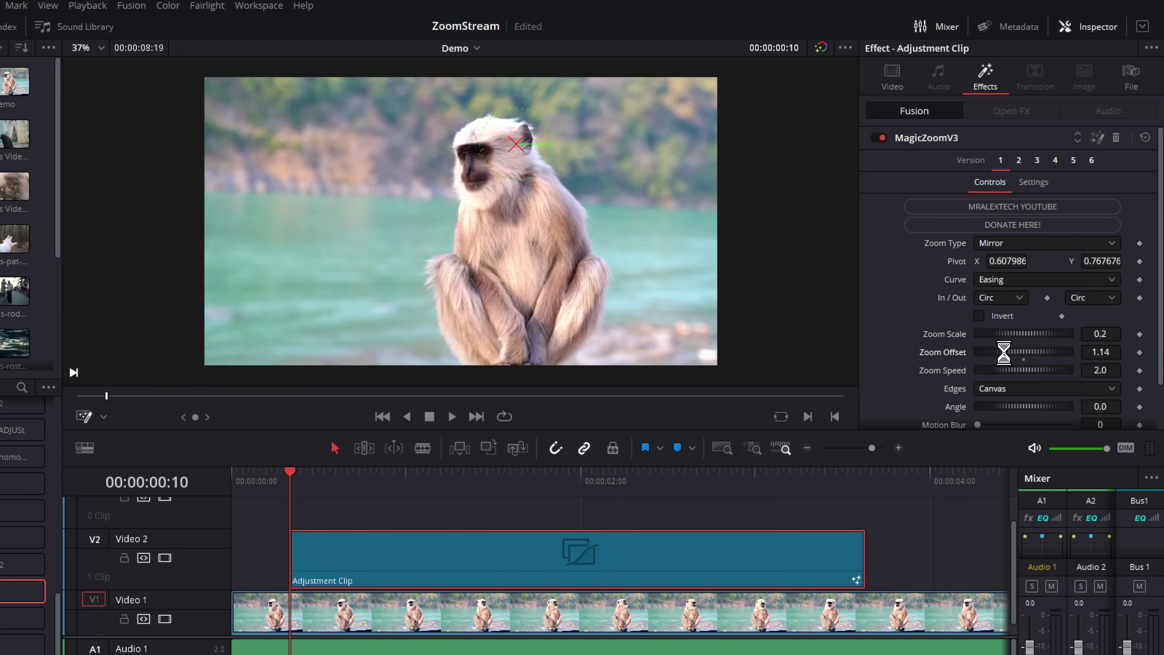
- Lower Zoom Offset to 0.42, play the result, and save the project
drag(1004, 352, 1020, 342)
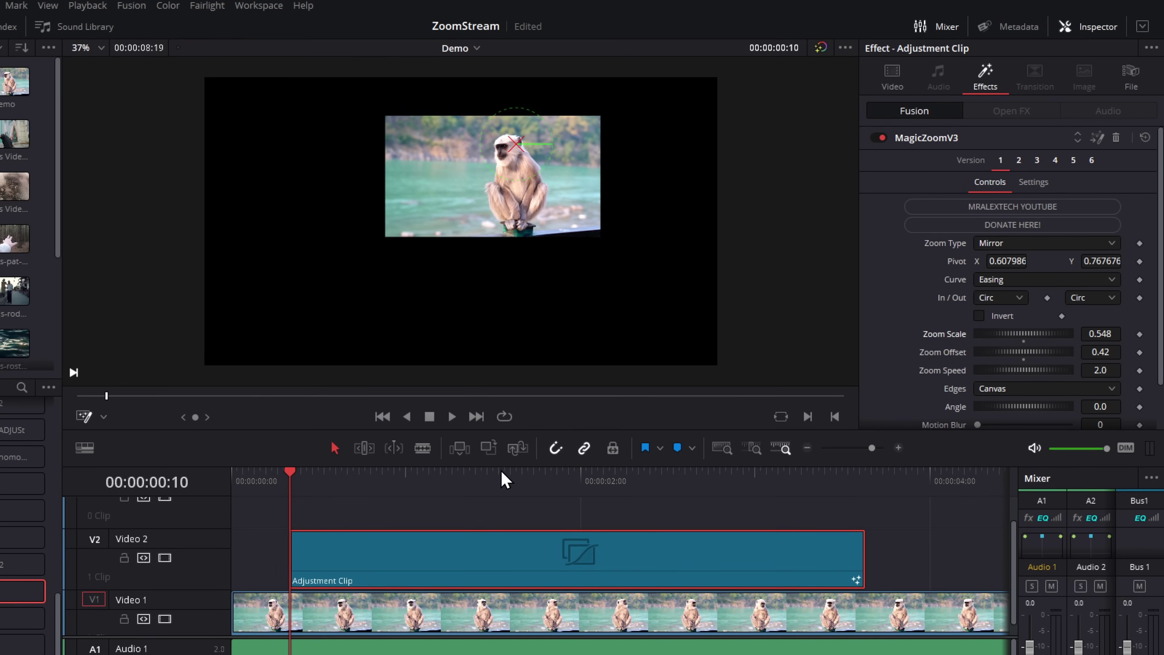
key(space)
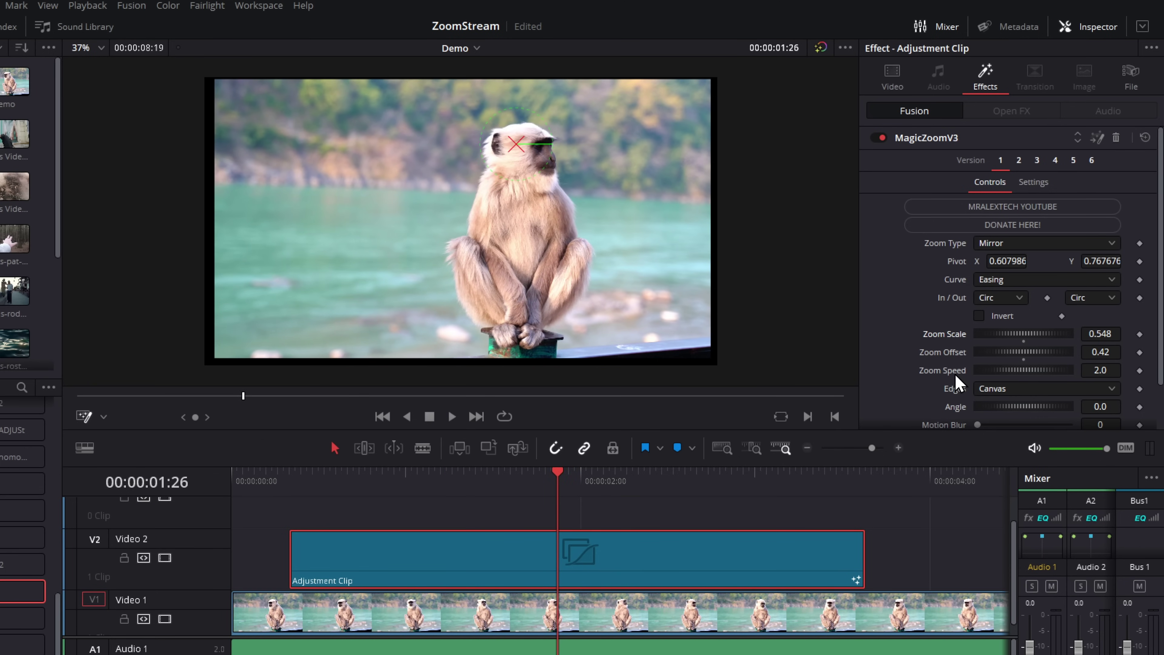
key(ctrl+s)
- Try a faster Zoom Speed near 2.7, then slow it to 0.928 and preview
drag(1005, 374, 1055, 372)
click(371, 477)
key(space)
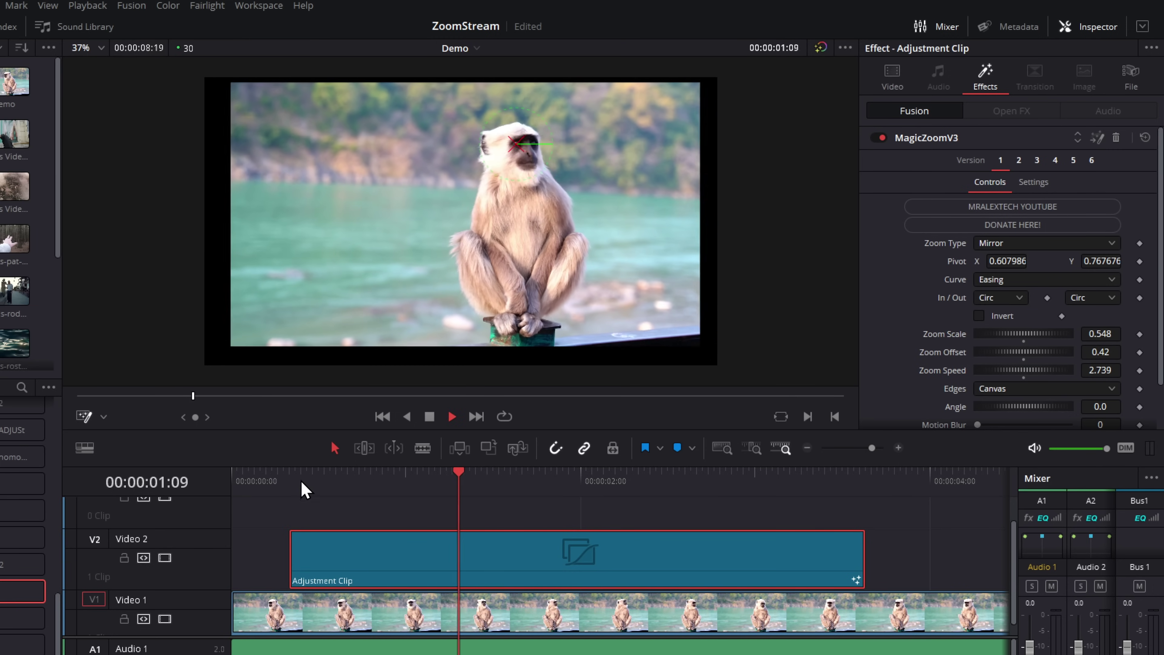
key(space)
drag(1044, 370, 958, 381)
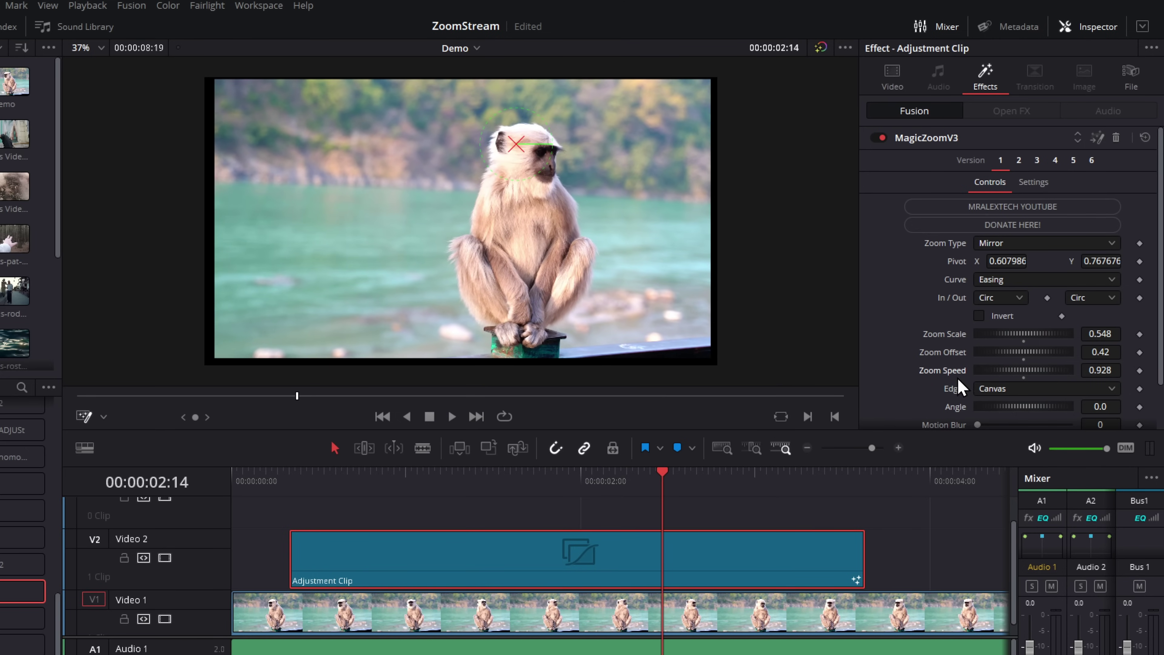
click(280, 481)
key(space)
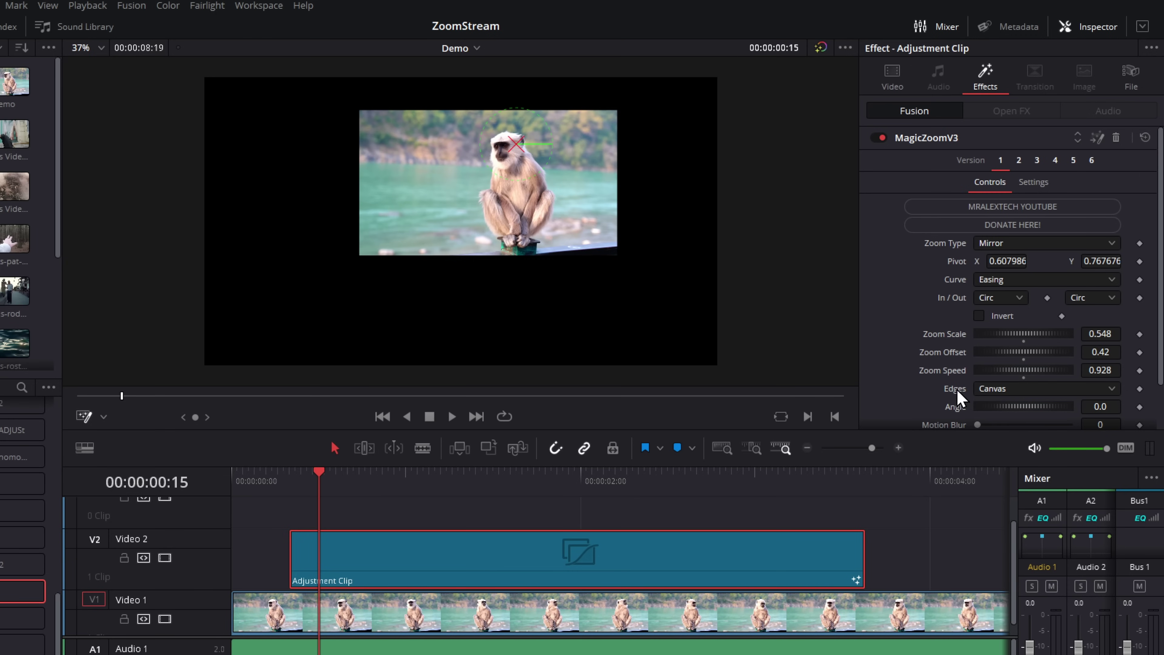
- Try Wrap and then Duplicate for the MagicZoomV3 Edges setting
click(1004, 389)
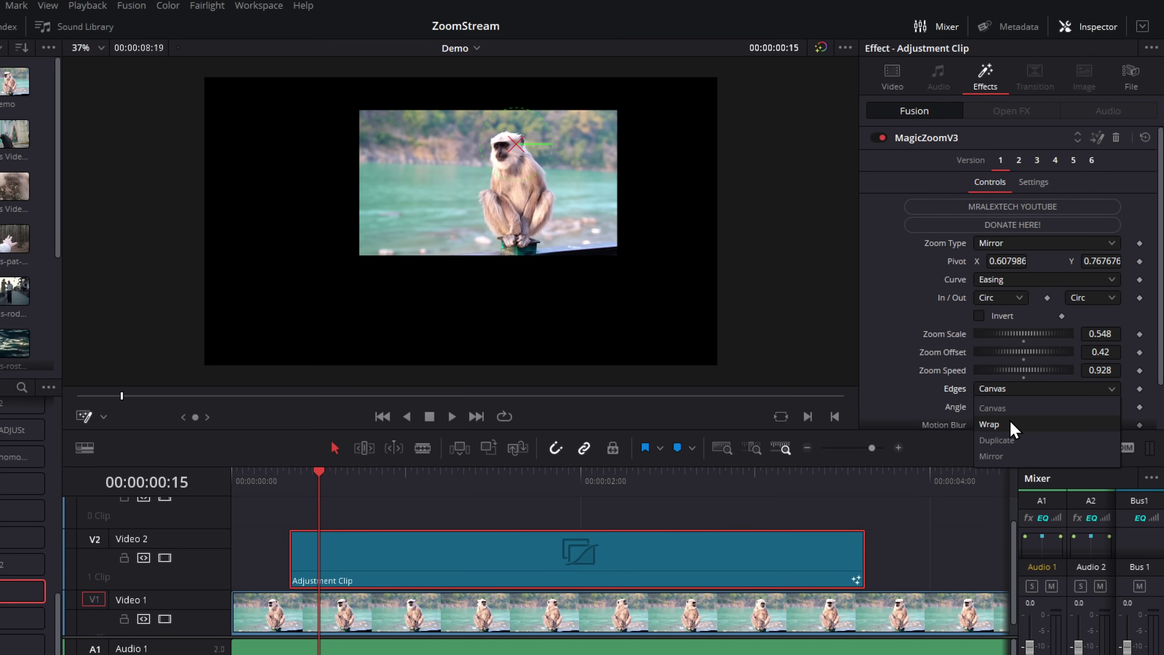
click(1010, 420)
click(1002, 394)
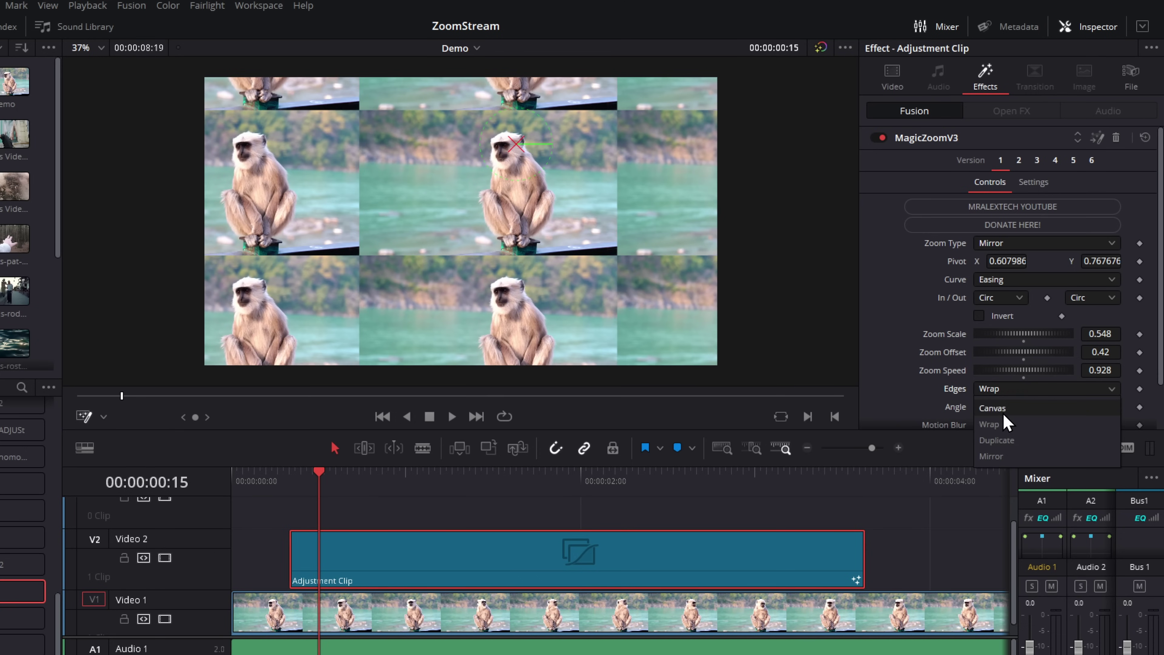
click(1004, 441)
- Switch Edges to Mirror, then reset all MagicZoomV3 settings to defaults
click(1001, 392)
click(998, 456)
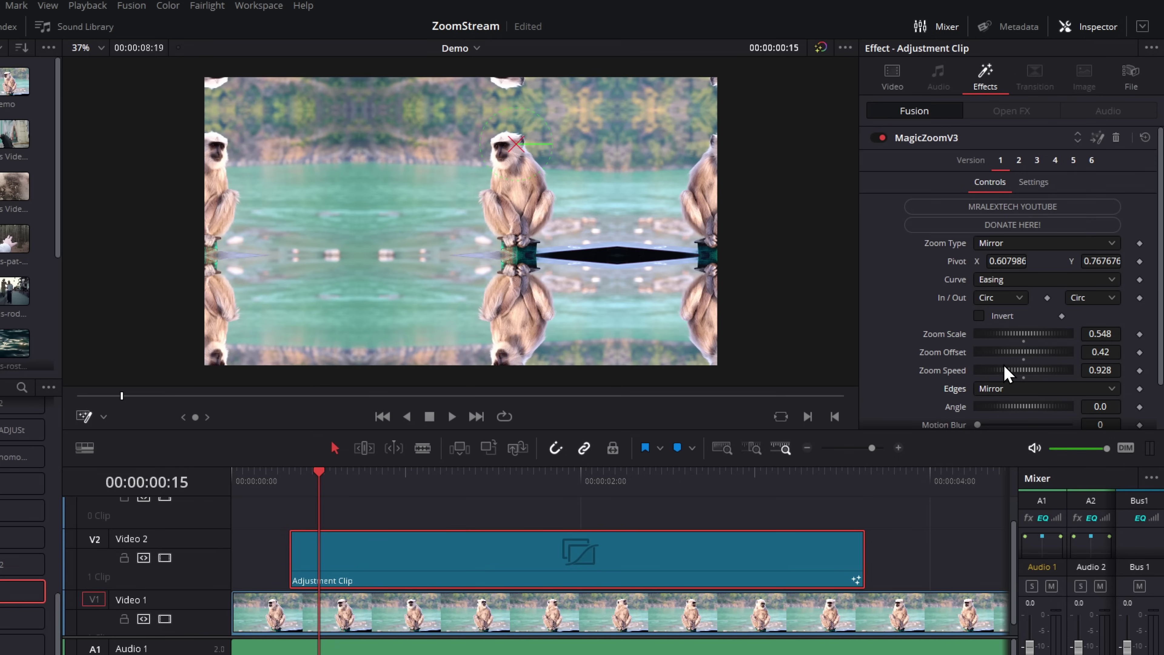
click(1145, 138)
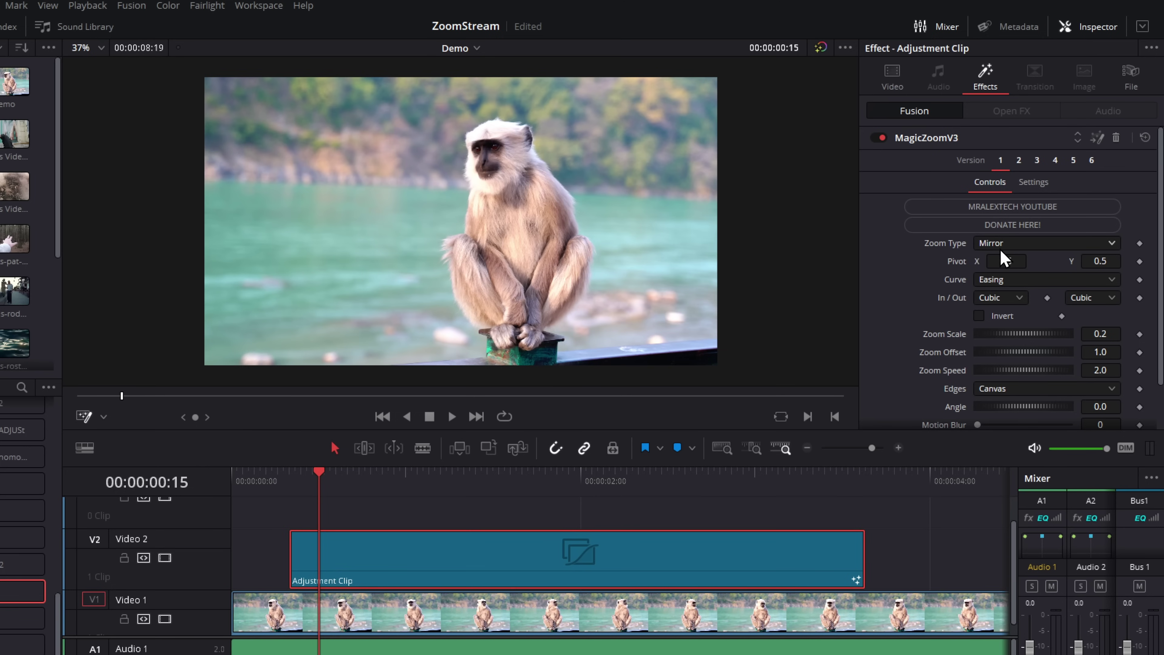
- Add a Motion Blur of 4 and preview the blurred zoom
scroll(988, 284, down, 2)
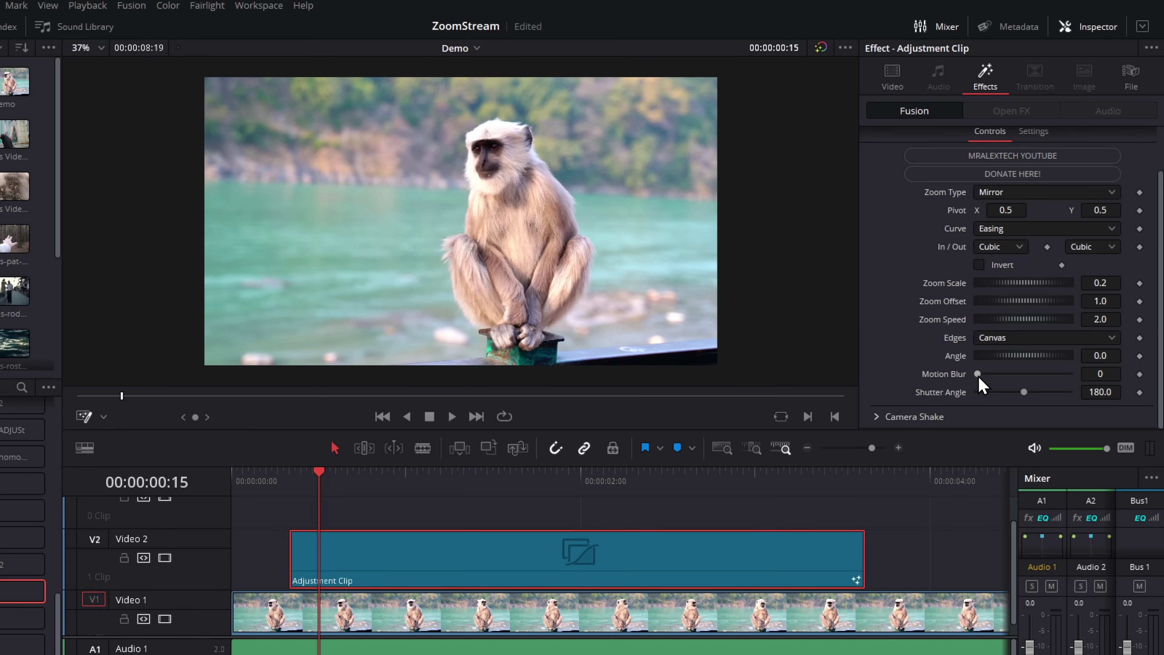
drag(978, 372, 1014, 374)
click(294, 480)
key(space)
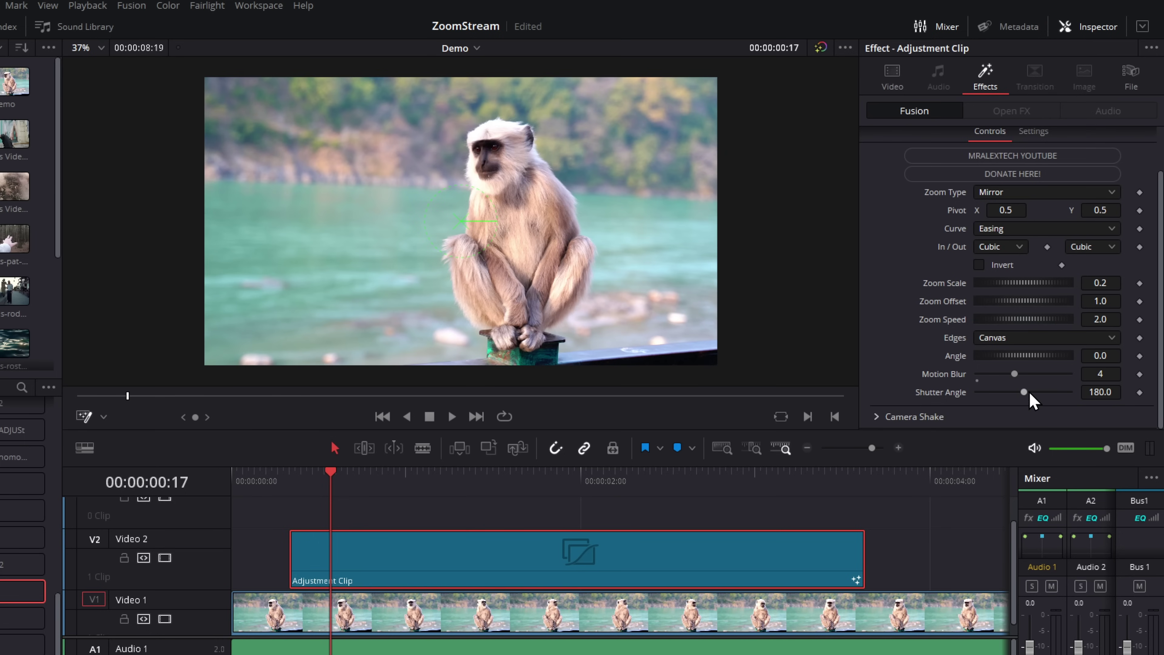
- Widen the Shutter Angle, raise Zoom Scale to about 1, and preview again
drag(1024, 393, 1065, 392)
drag(1002, 284, 1047, 322)
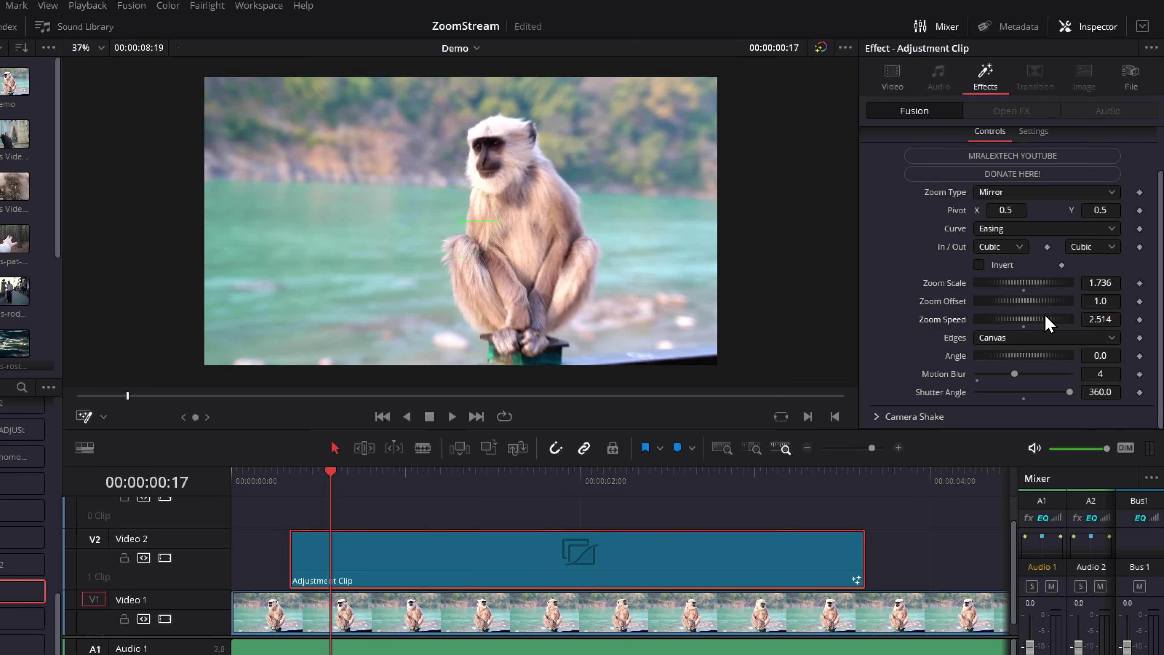
click(299, 480)
key(space)
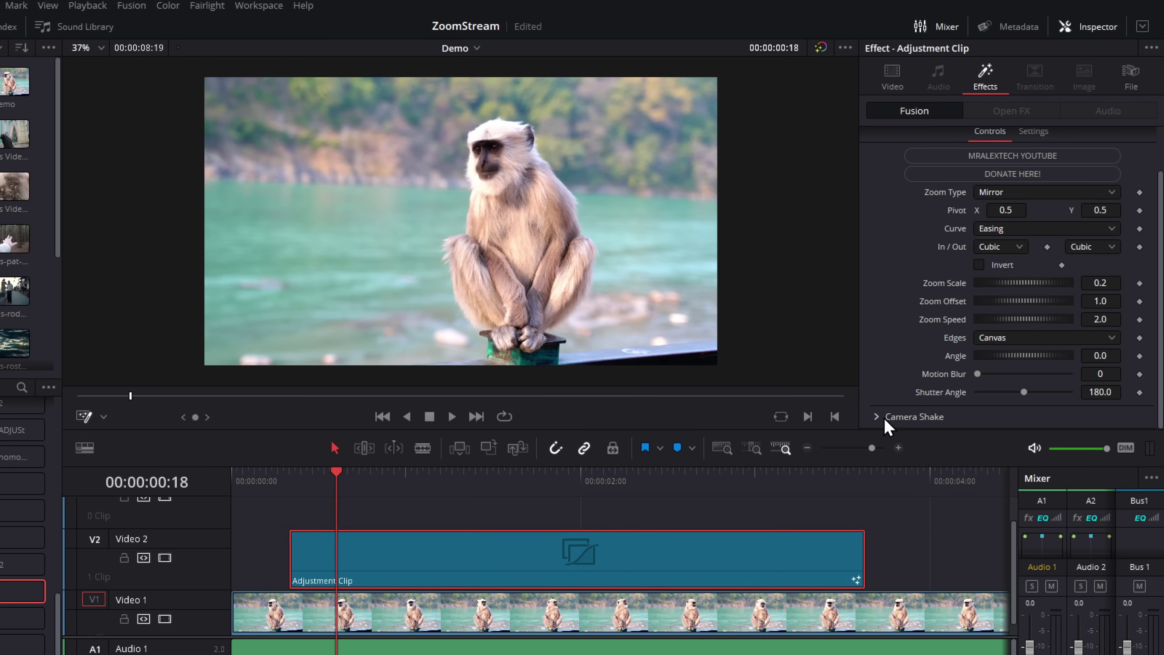
- Expand Camera Shake and set Motion Scale 0.747 and Speed Scale 0.205
click(878, 418)
scroll(941, 374, down, 3)
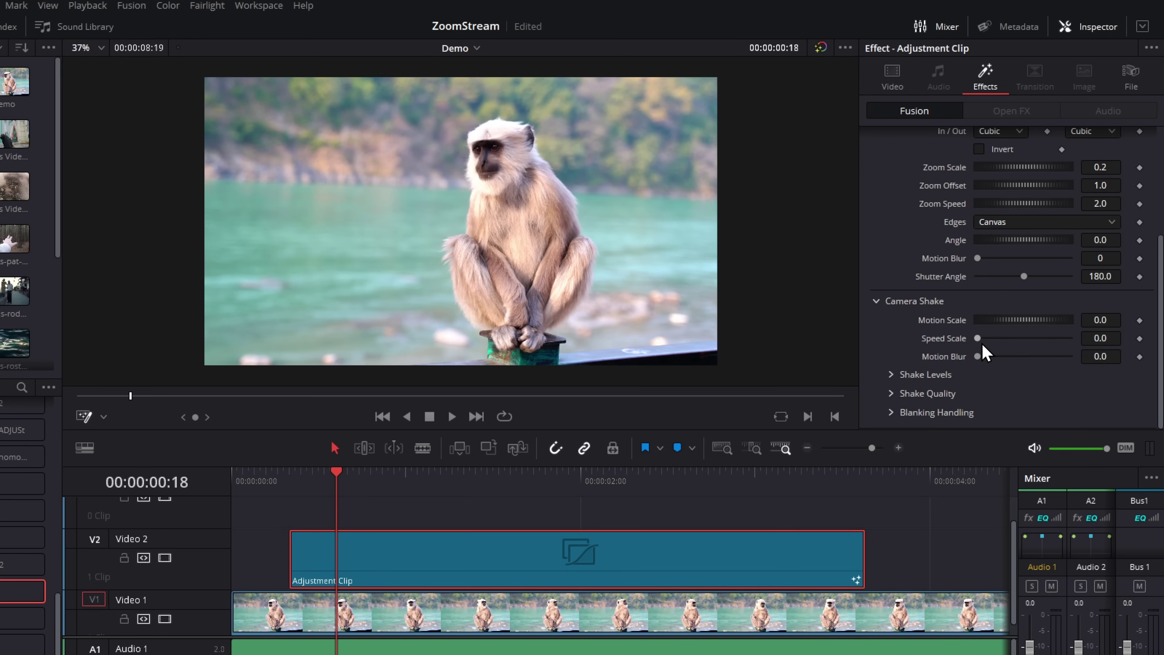
key(Up)
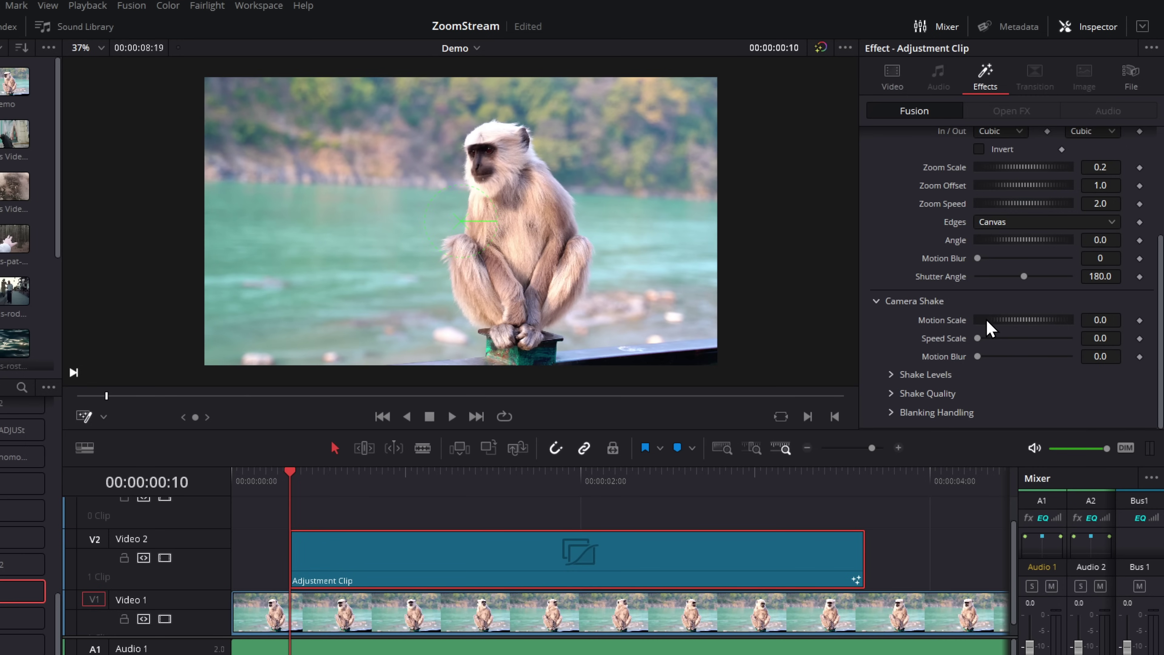
drag(986, 327, 1011, 332)
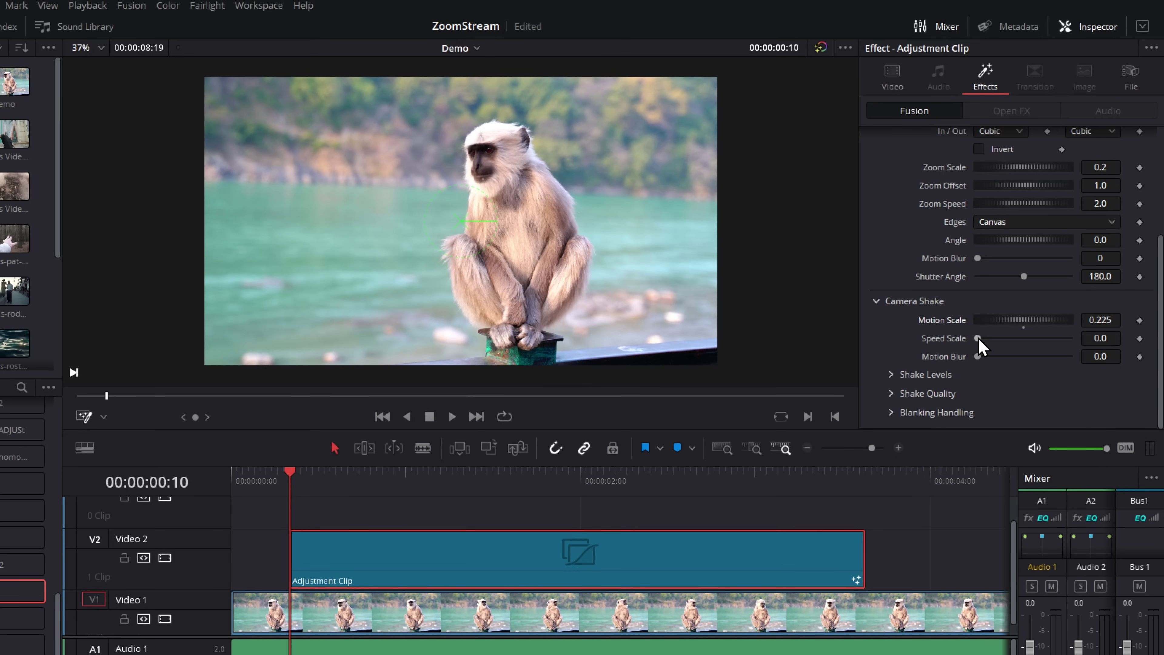
drag(978, 340, 982, 340)
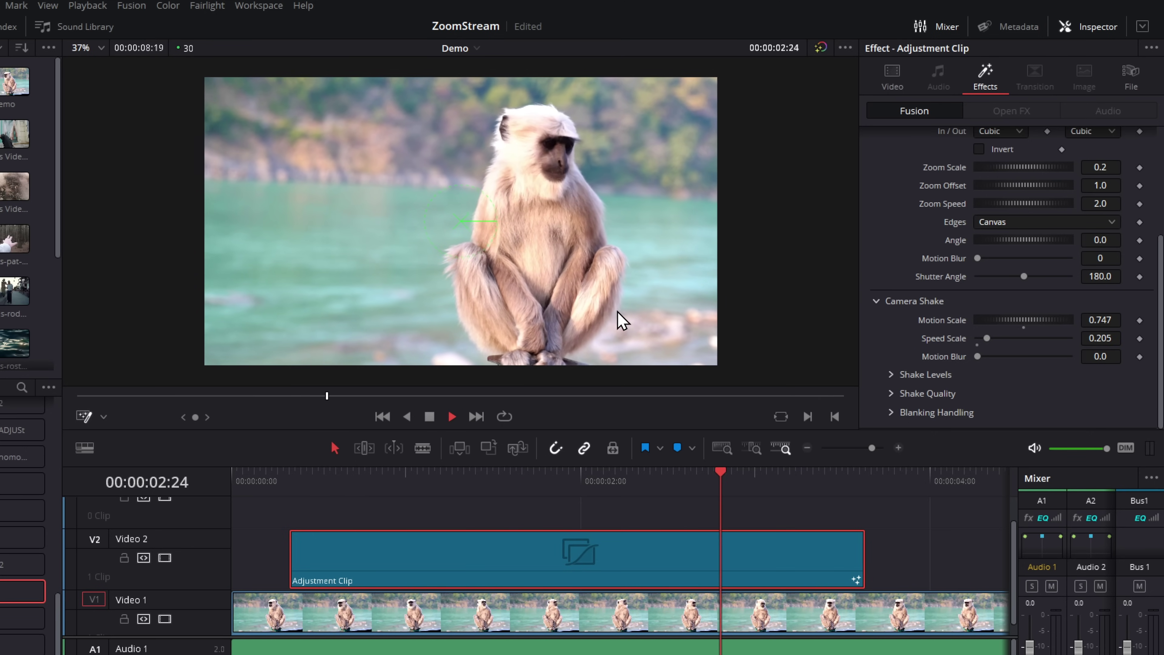
- Stop playback, return near the clip start, and zoom the timeline out
key(space)
click(308, 487)
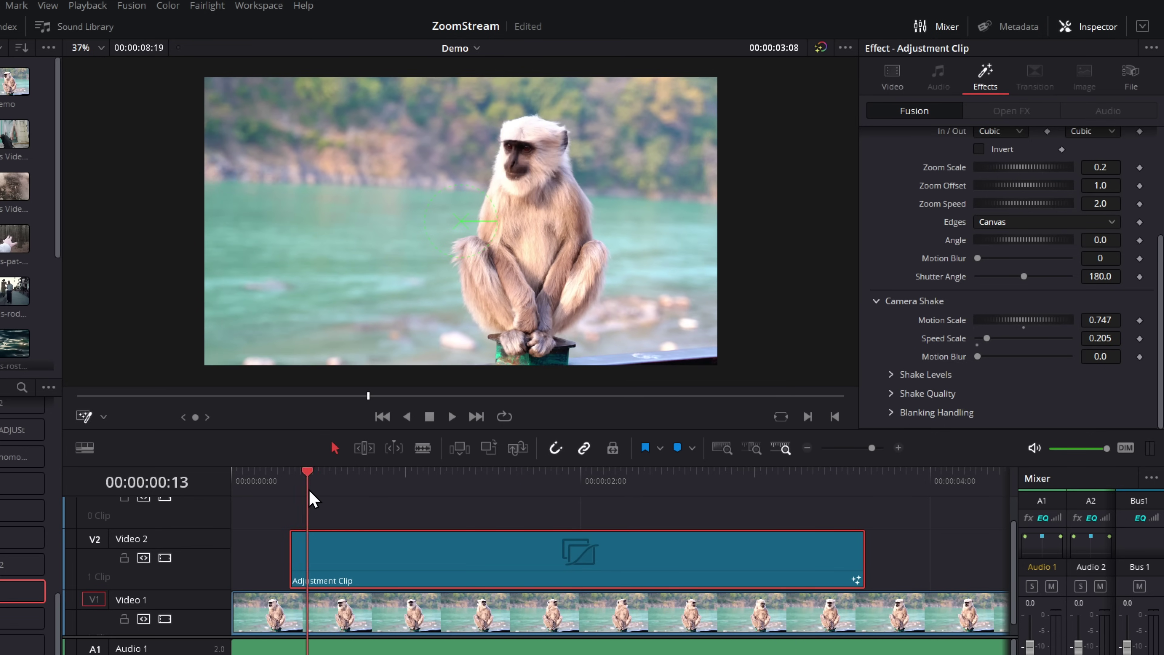
click(806, 448)
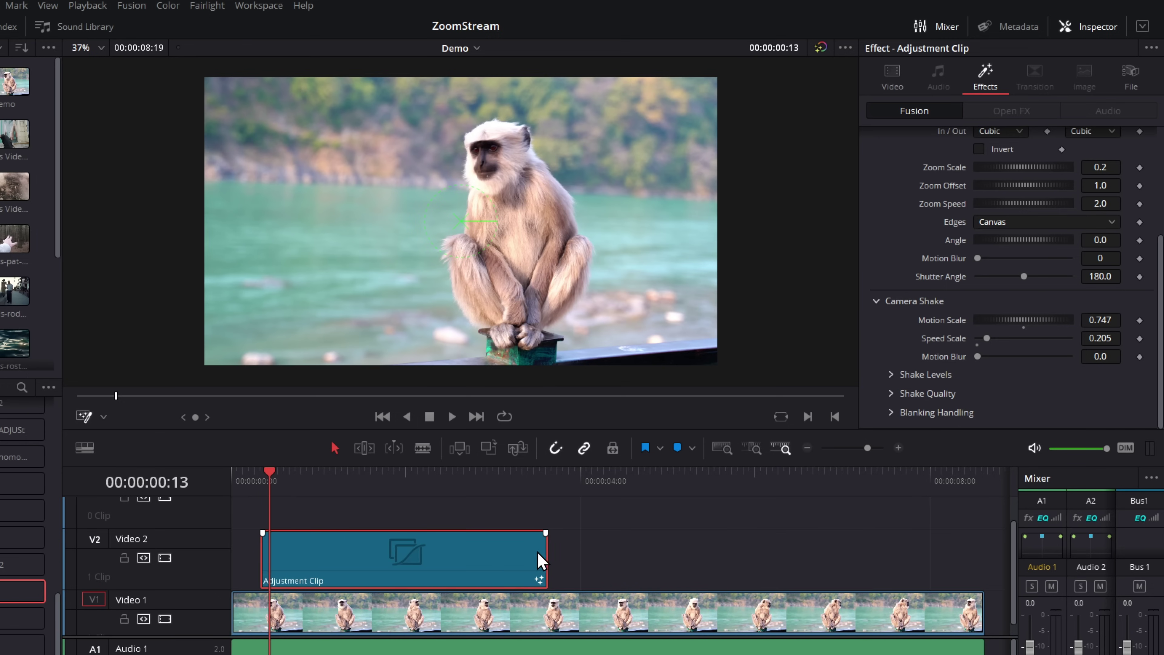
- Extend the adjustment clip to about six seconds, preview it, and expand Shake Levels
drag(547, 560, 803, 561)
click(260, 480)
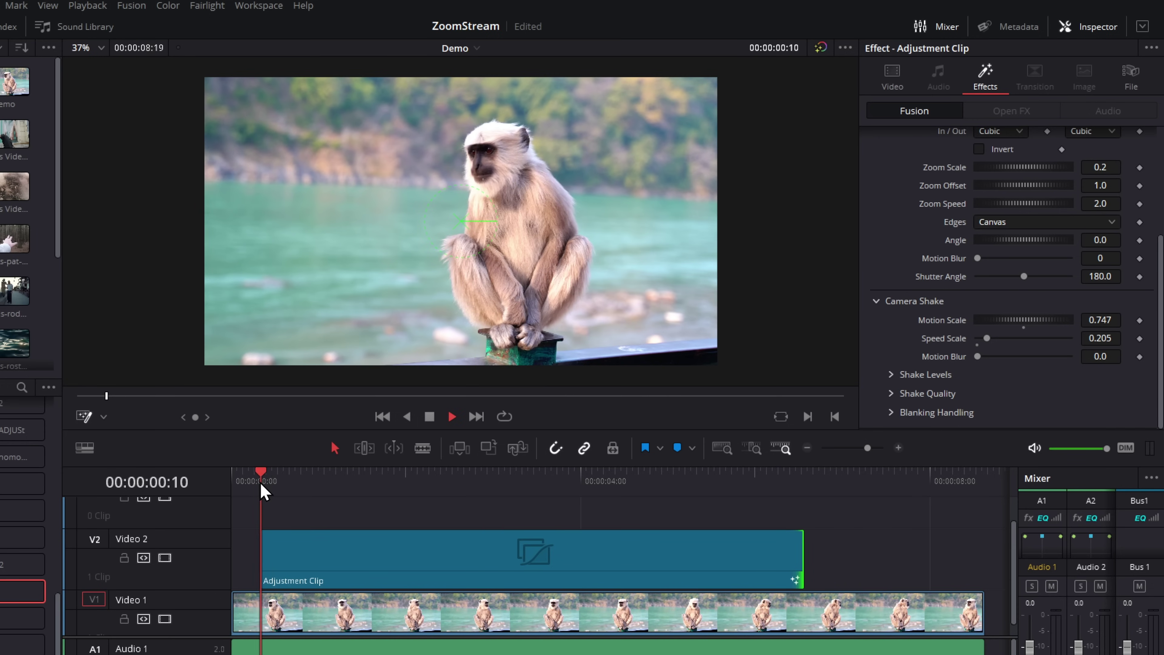
key(space)
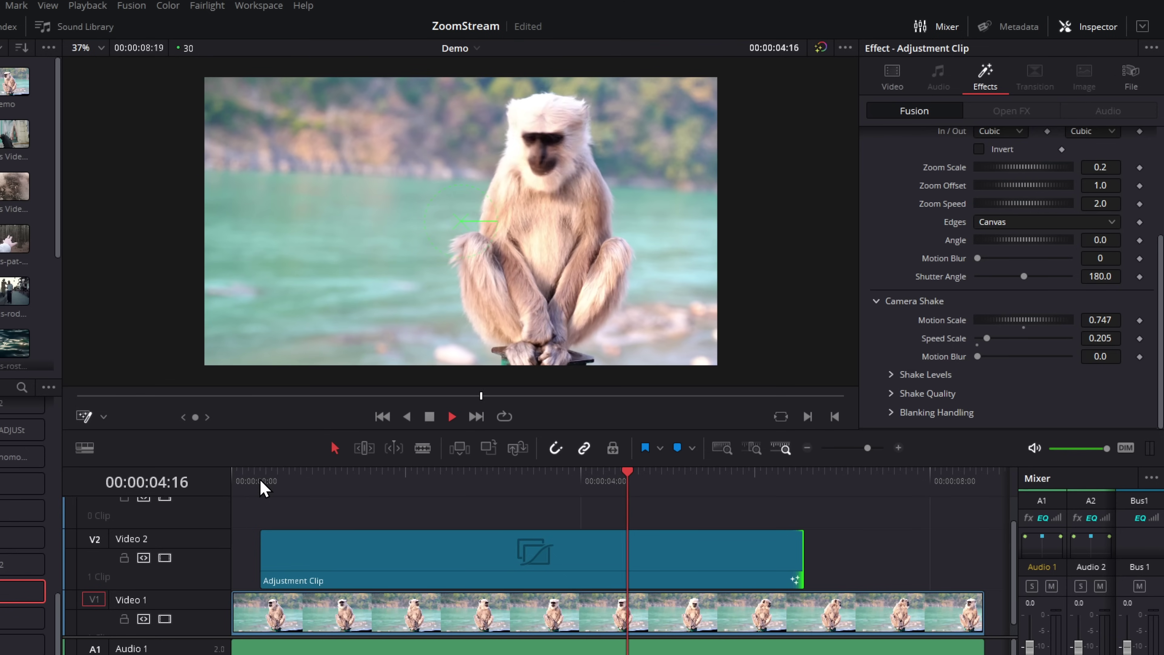
key(space)
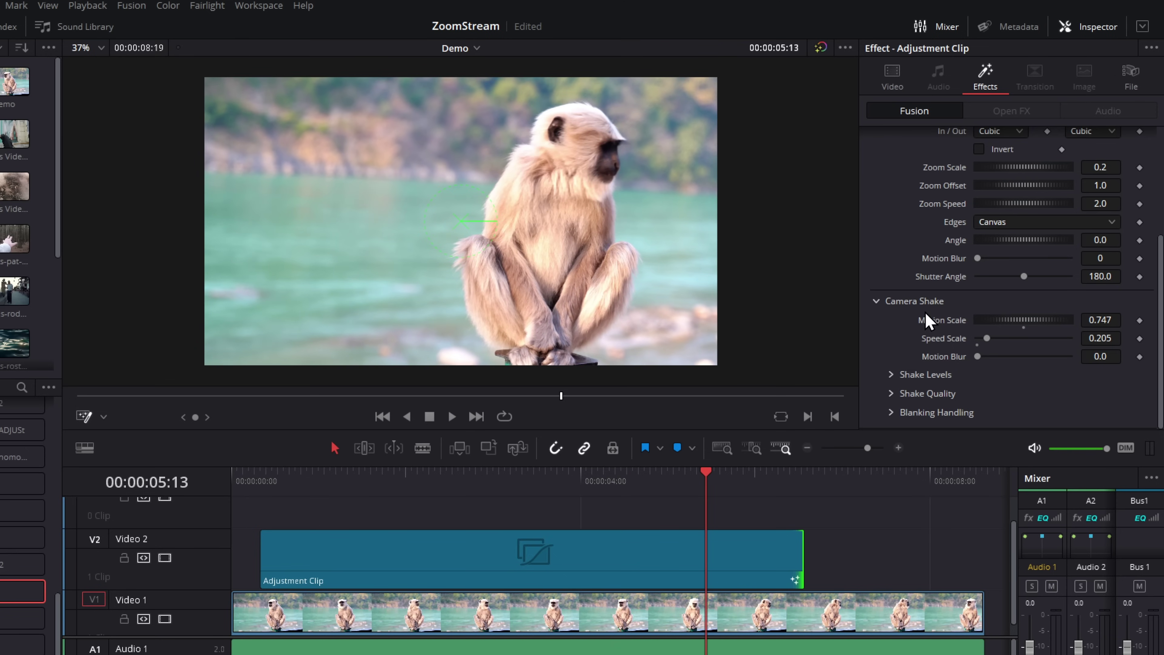
click(894, 375)
scroll(915, 364, down, 3)
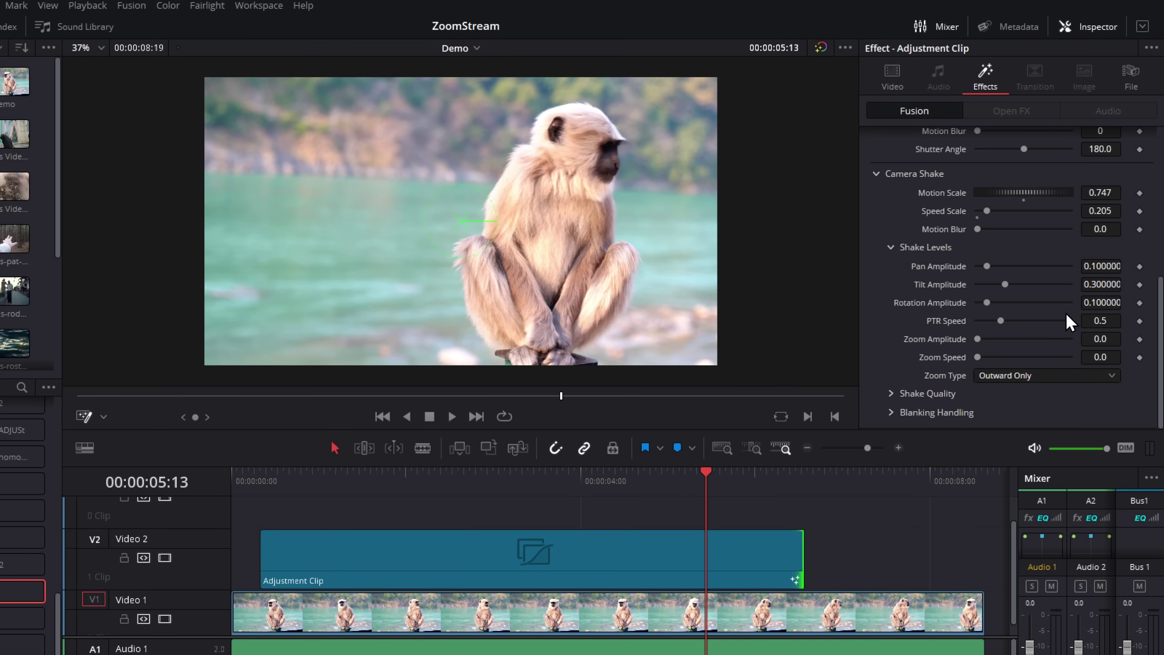
- Expand the Shake Quality settings and return to the top of the Inspector
click(892, 394)
scroll(995, 347, down, 3)
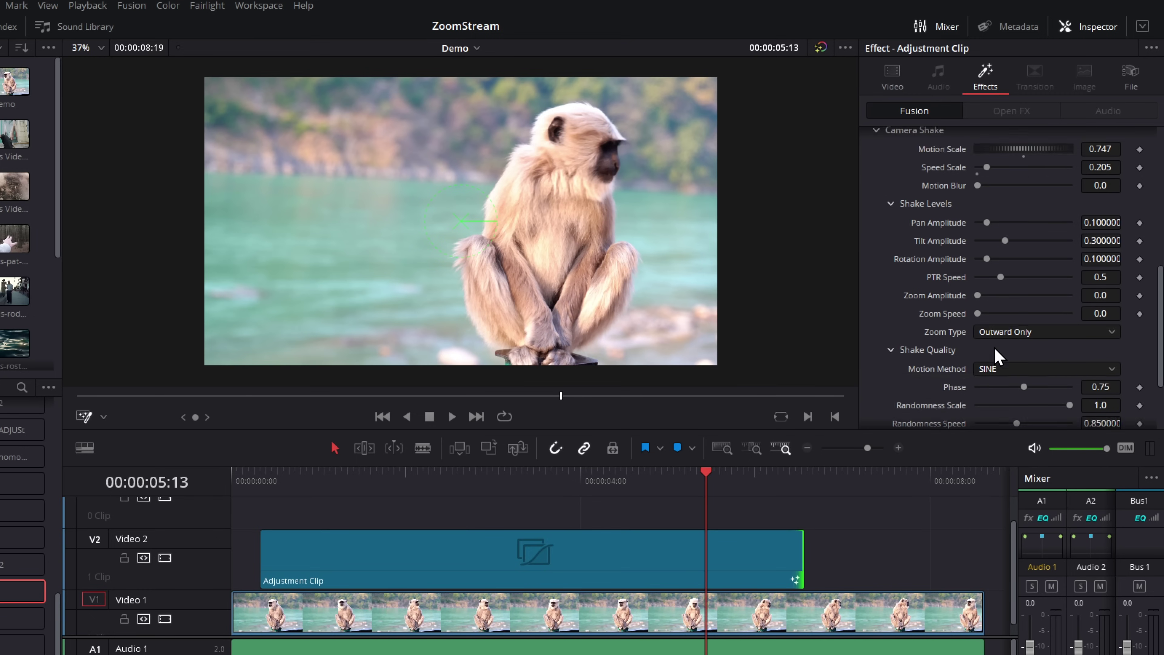
scroll(1004, 321, up, 8)
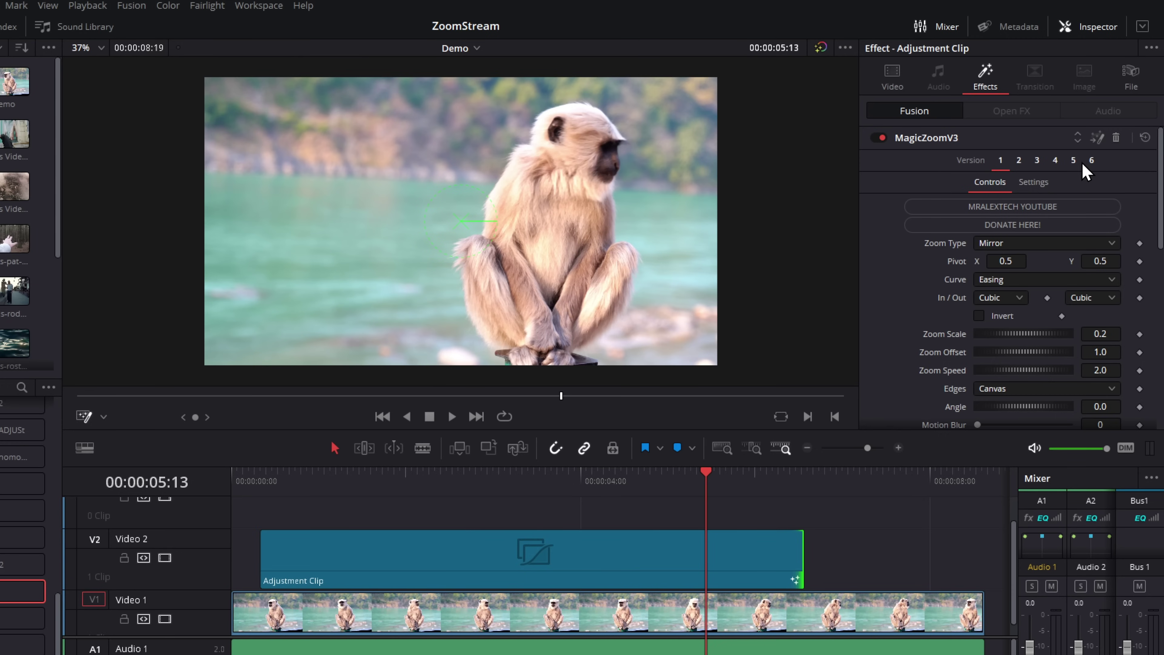
- Switch to the version 3 preset (Standard zoom, scale 0.75) and preview it
click(1017, 162)
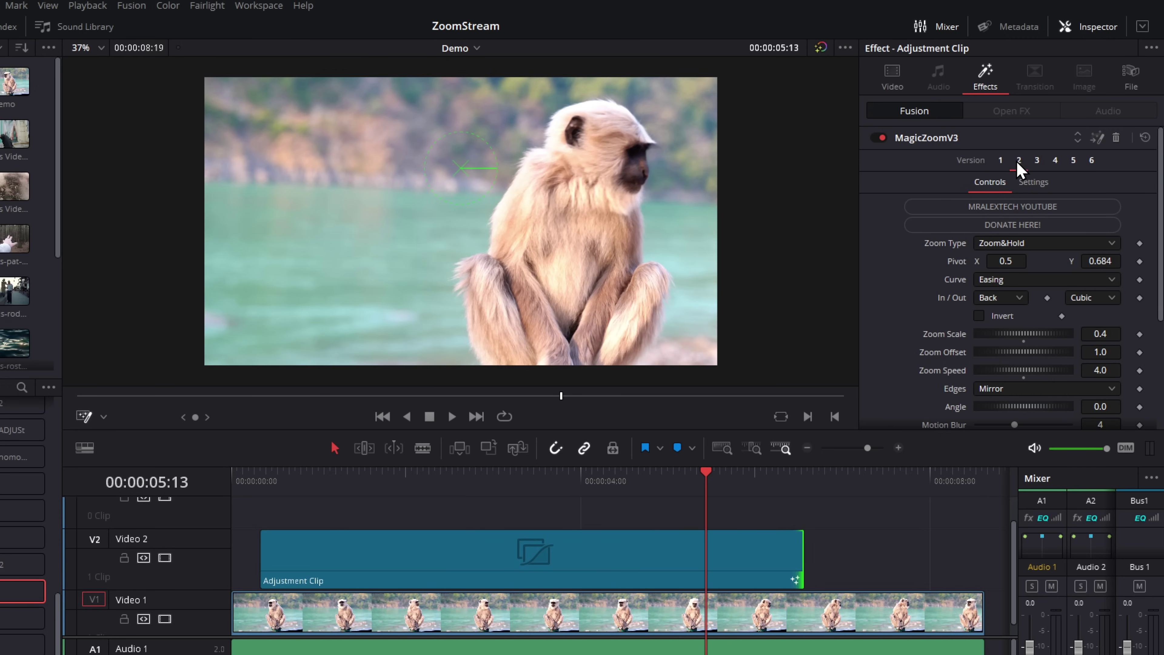
click(1037, 163)
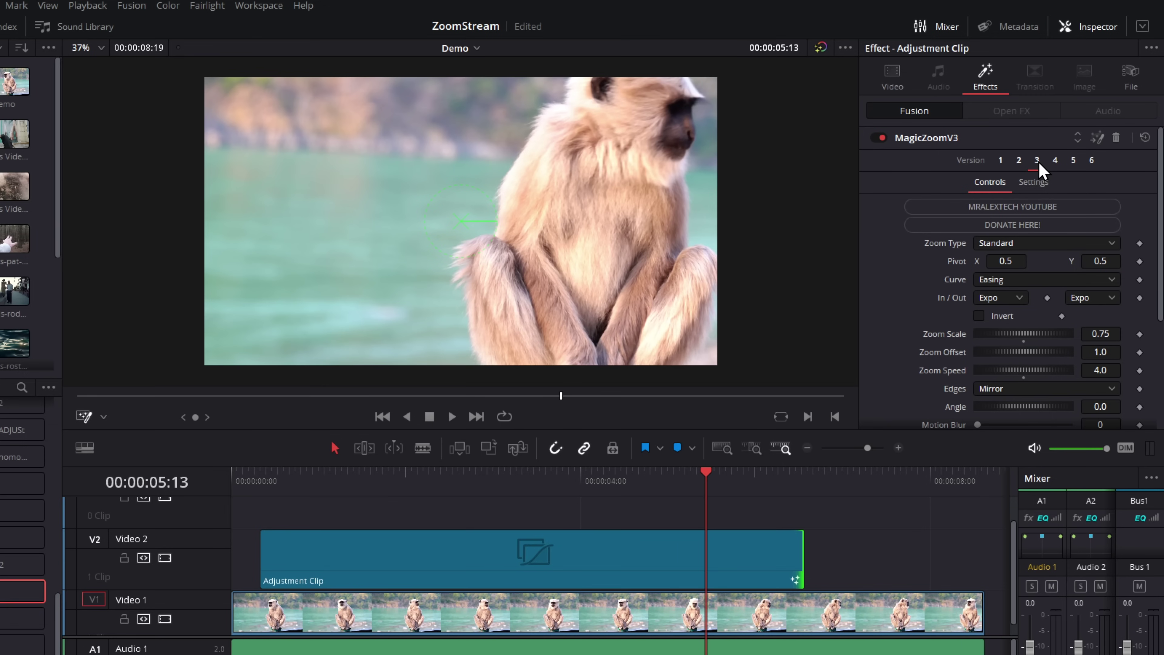
click(263, 475)
key(space)
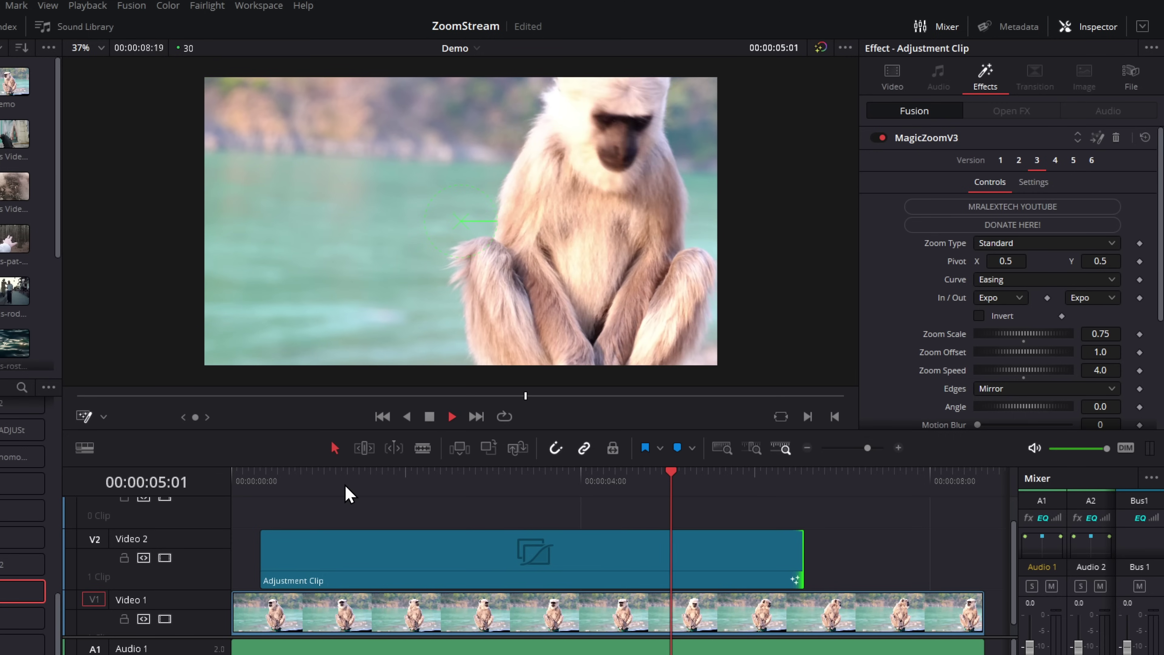
key(space)
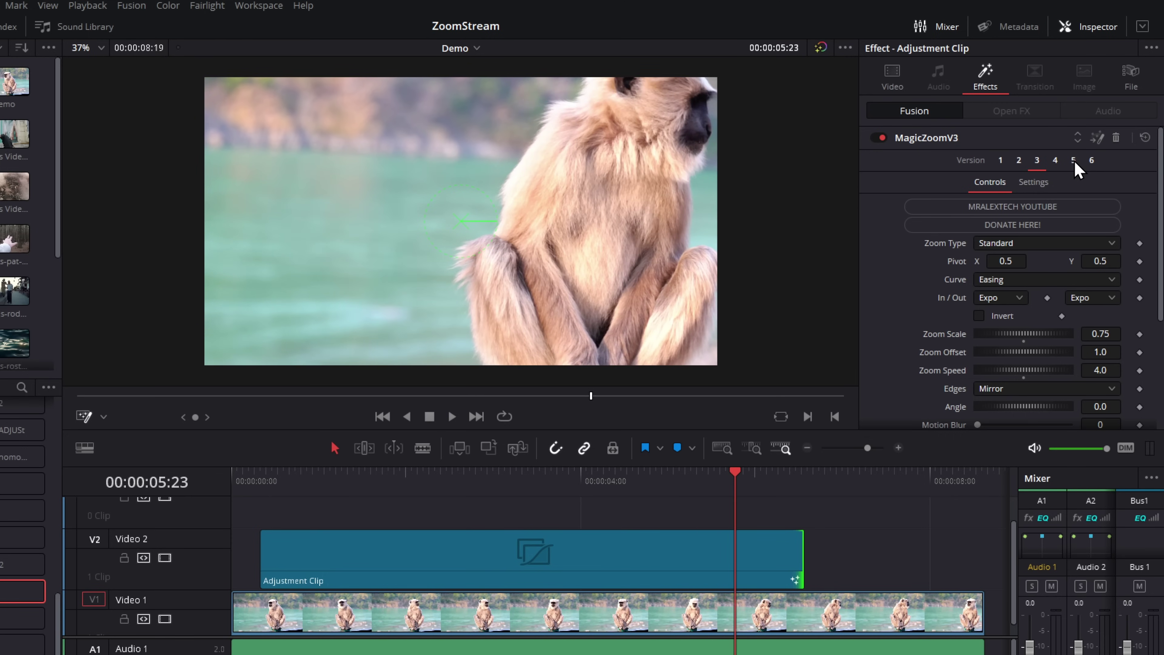
- Apply the version 5 preset and preview it from the start
click(1074, 160)
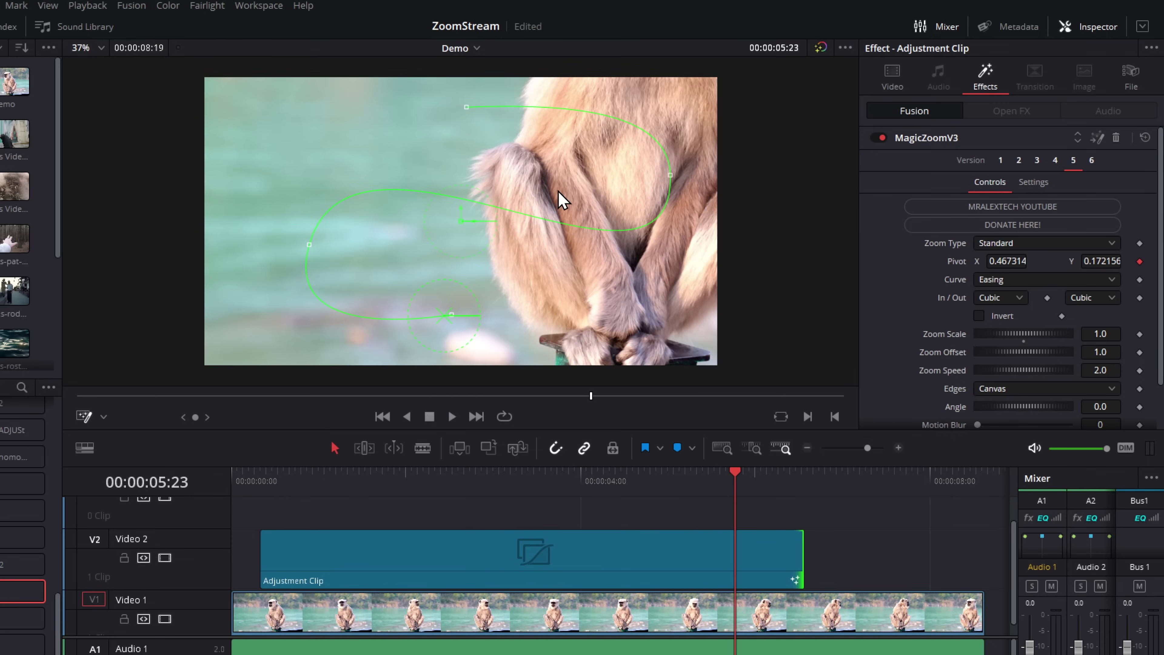
click(261, 480)
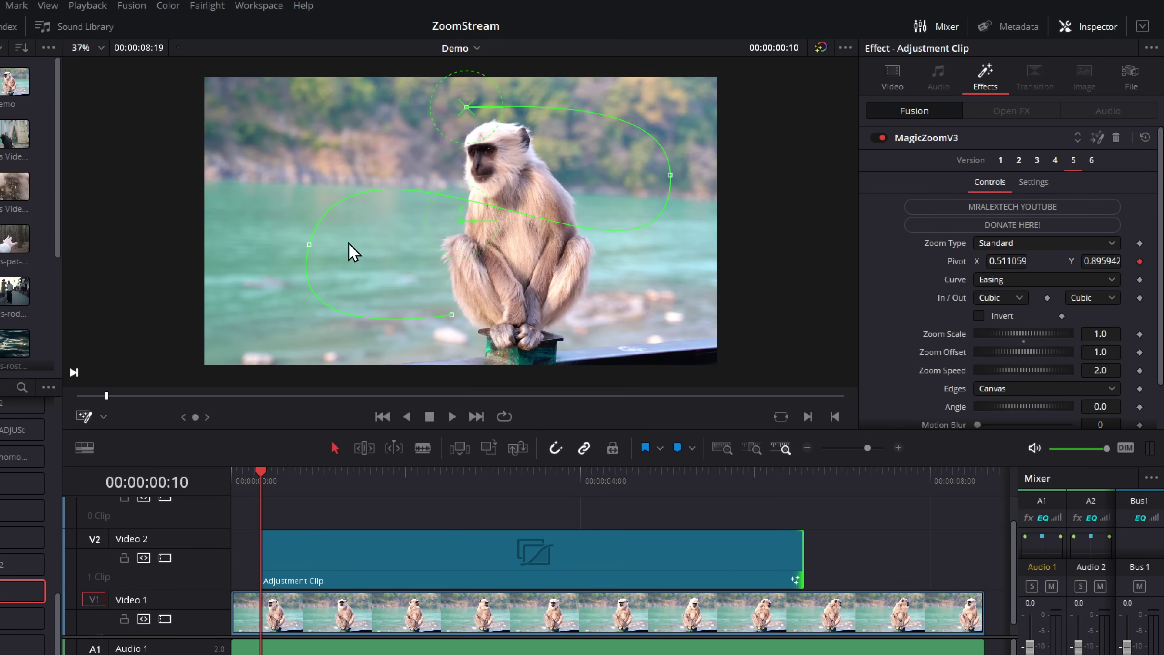
key(space)
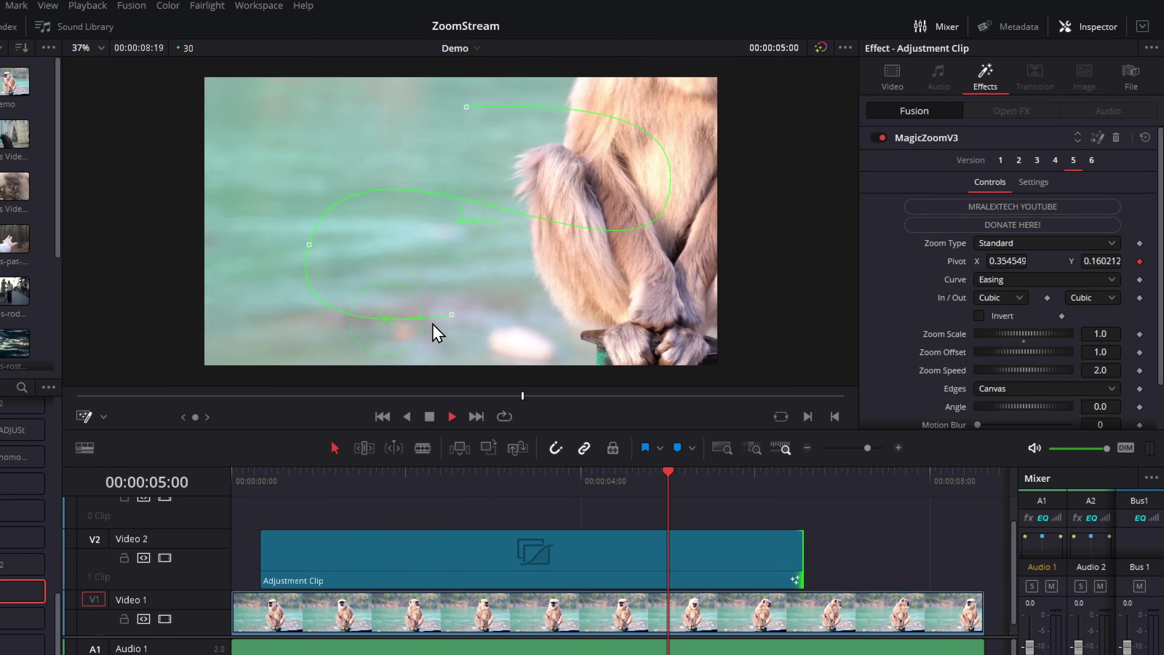
key(space)
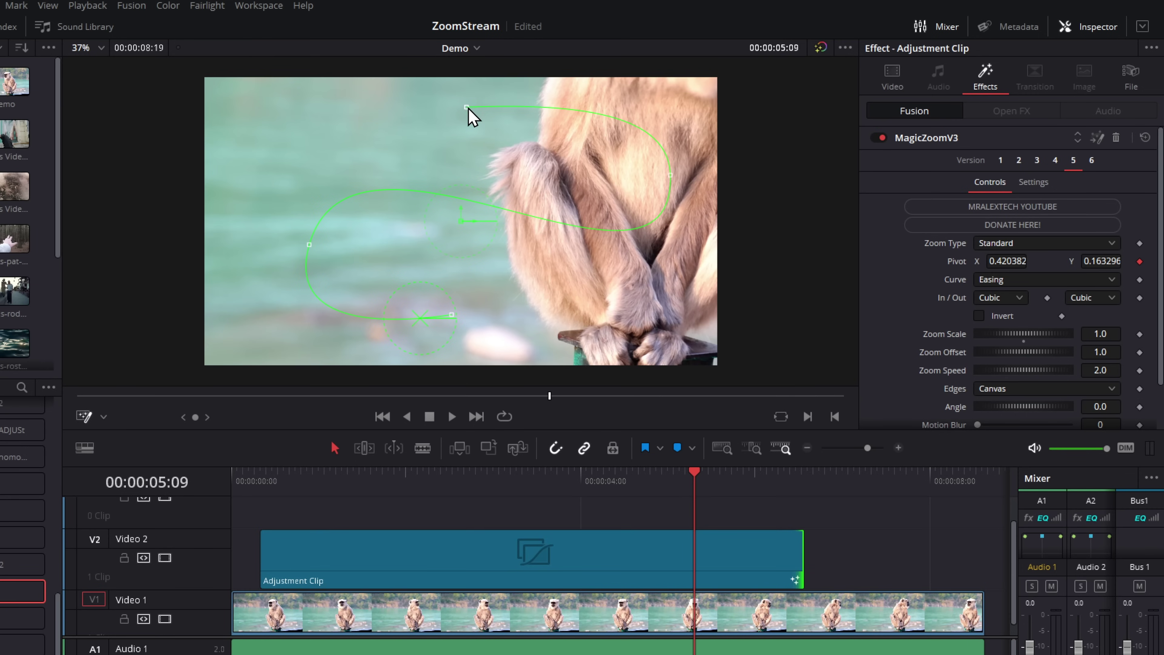
- Reshape the curved pivot path by moving two points and deleting one
drag(468, 108, 415, 122)
drag(549, 106, 581, 83)
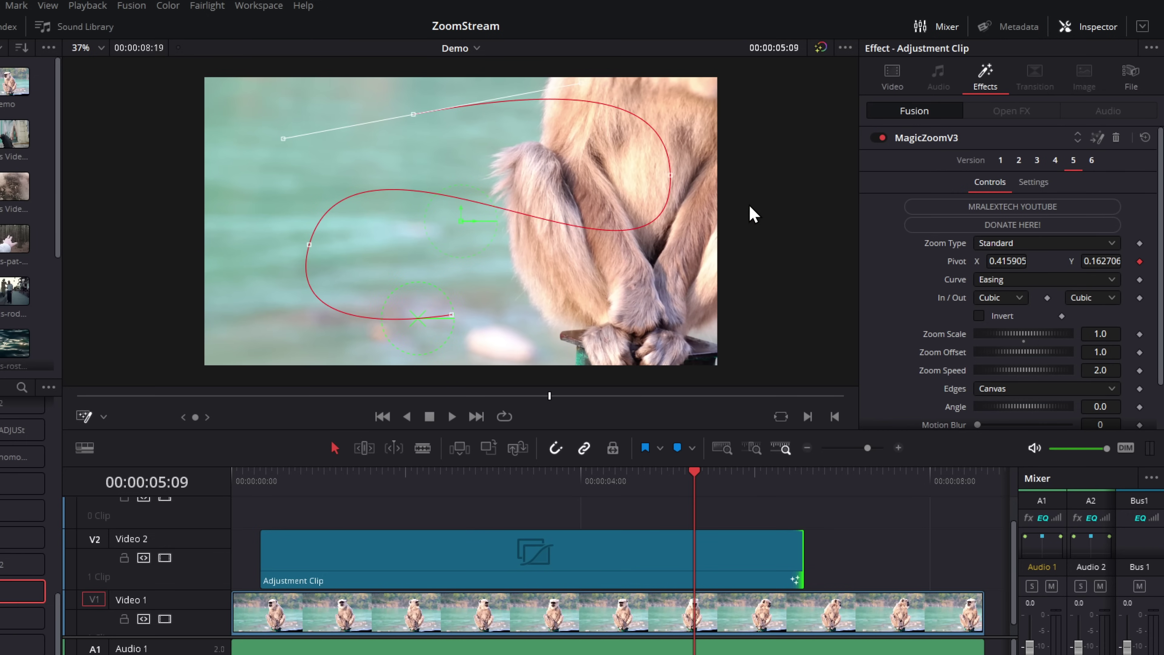
mouse_move(670, 176)
mouse_down()
mouse_move(665, 192)
mouse_move(658, 175)
mouse_up()
key(Delete)
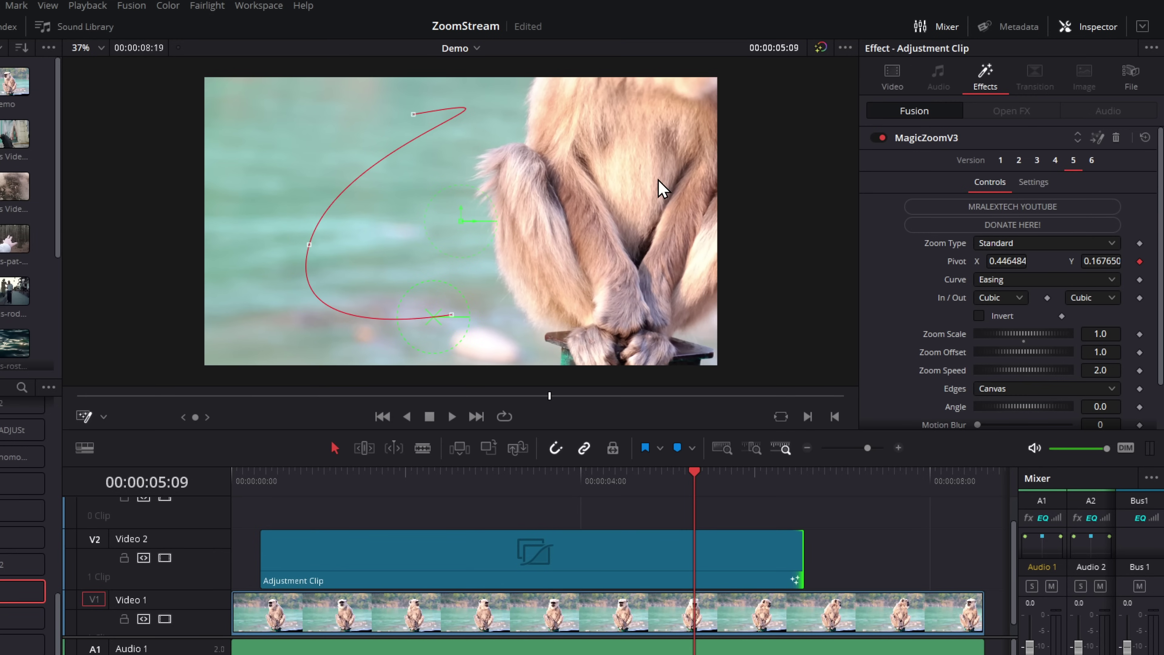
right_click(309, 245)
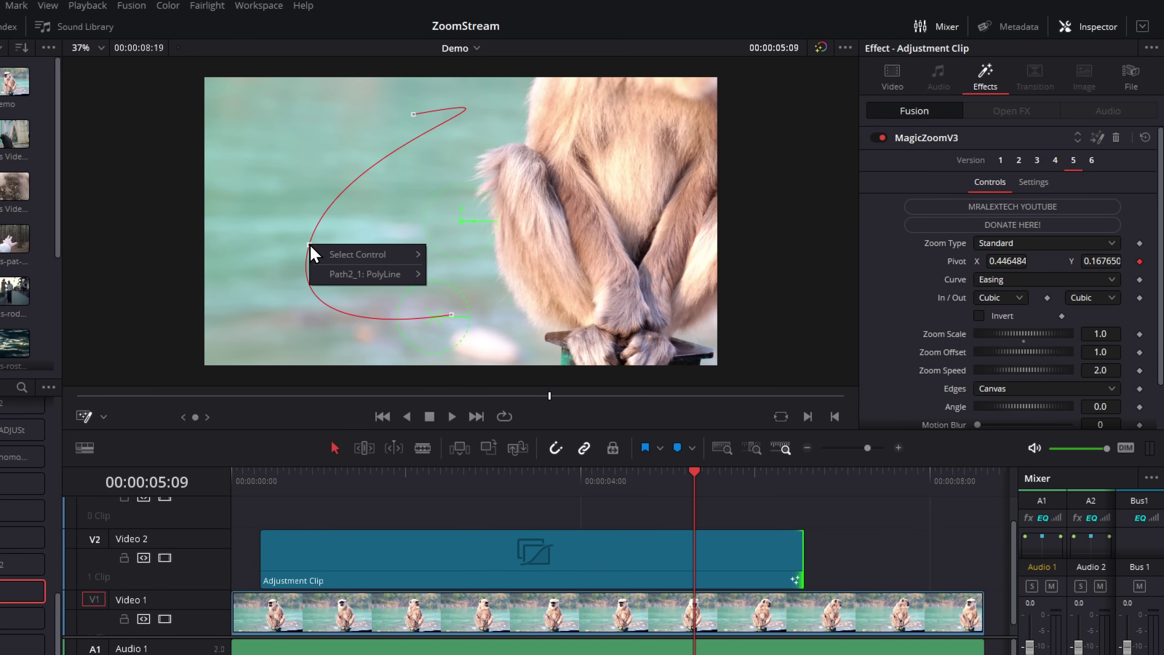
mouse_move(360, 279)
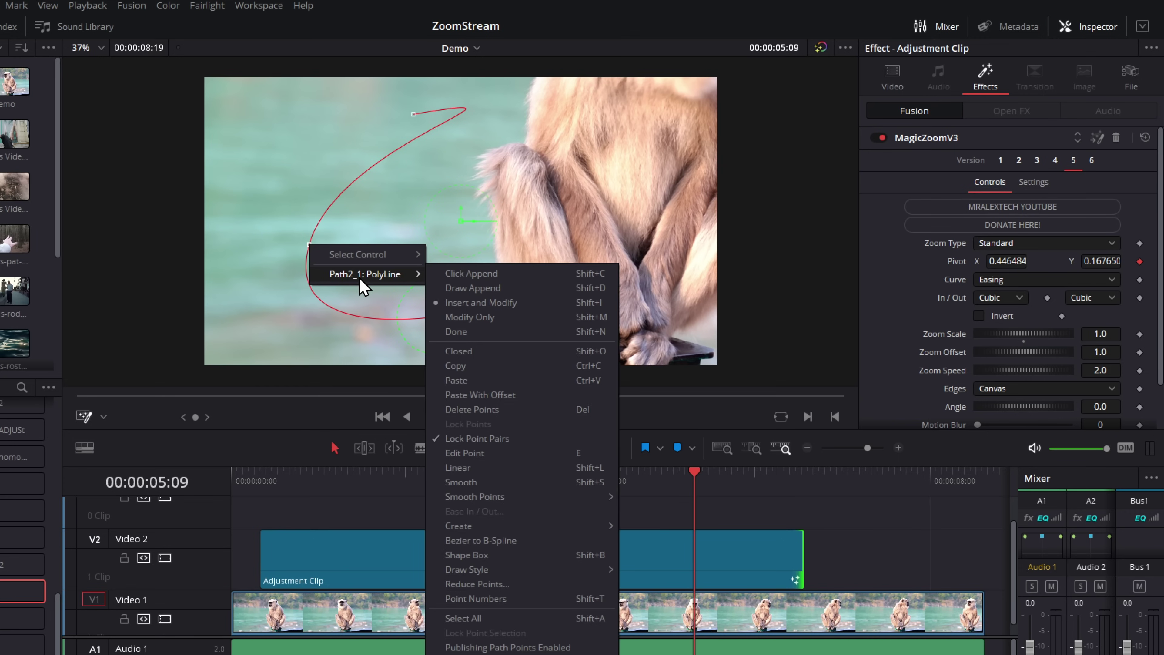
click(533, 285)
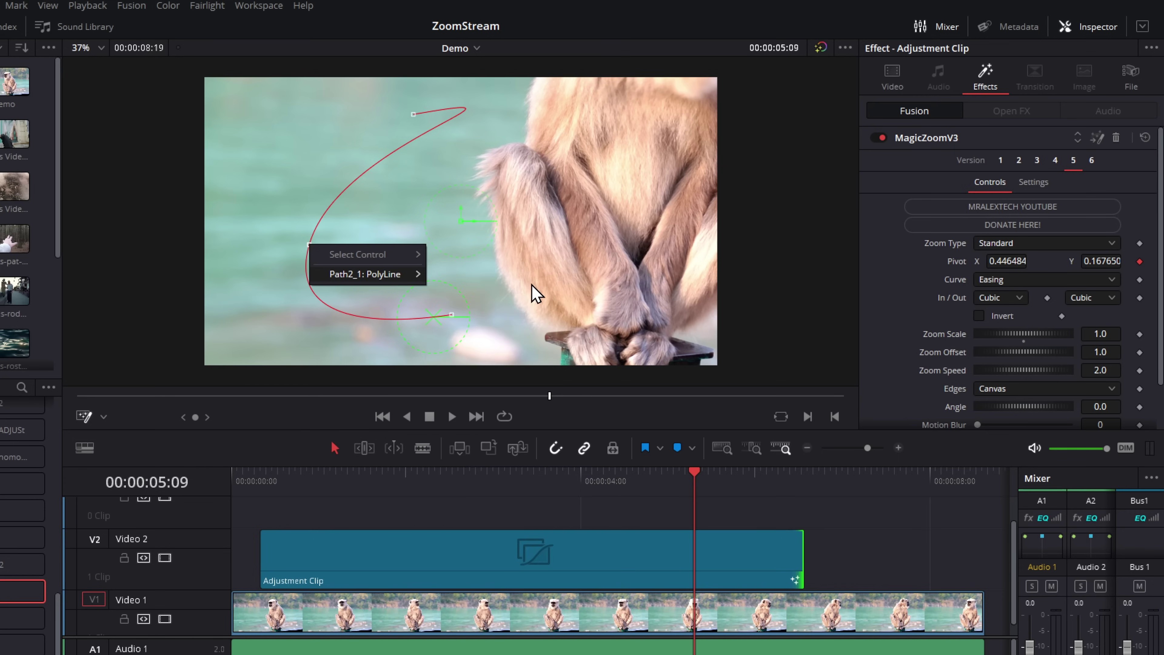
- Apply the version 6 preset and preview it from the start
click(1092, 161)
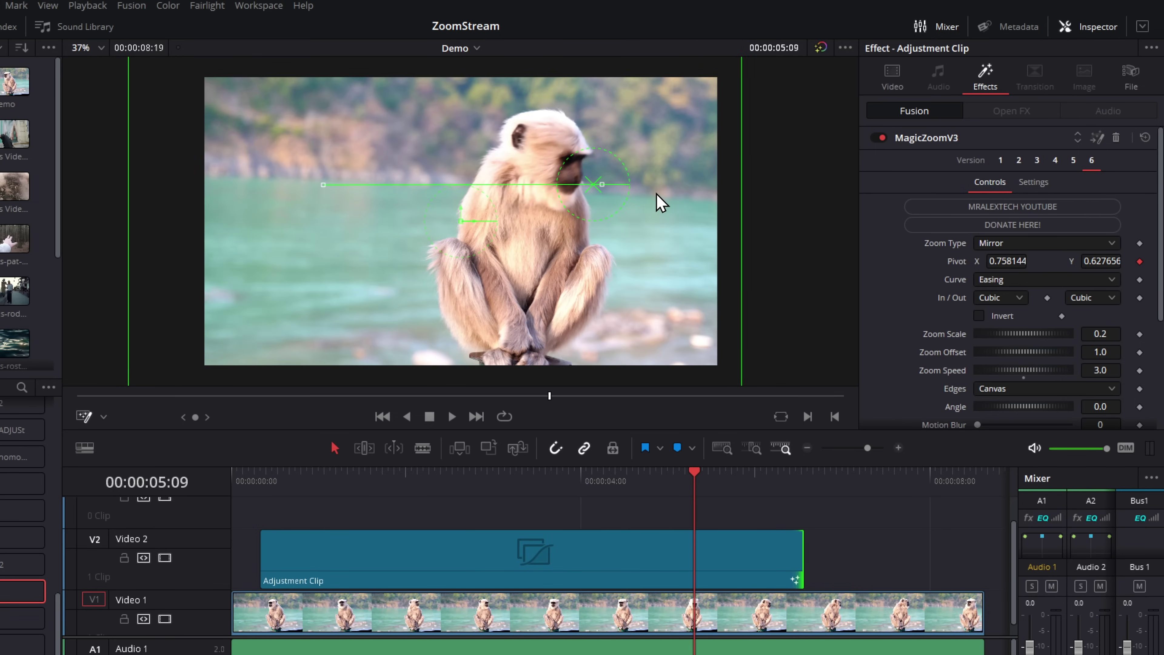
click(255, 480)
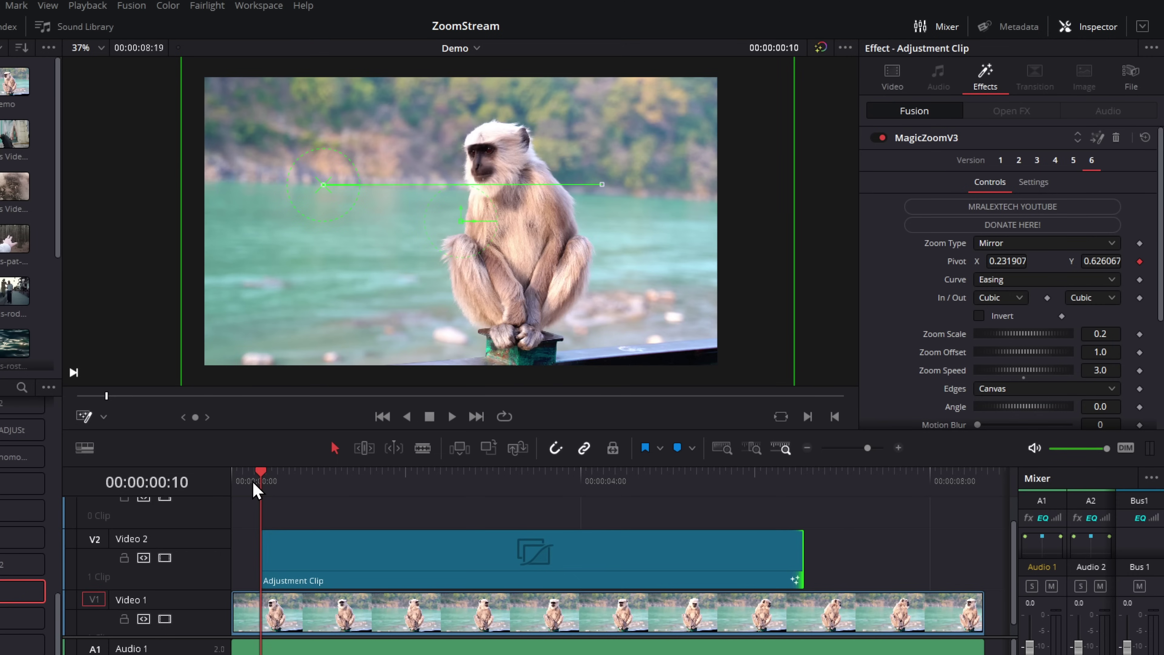
key(space)
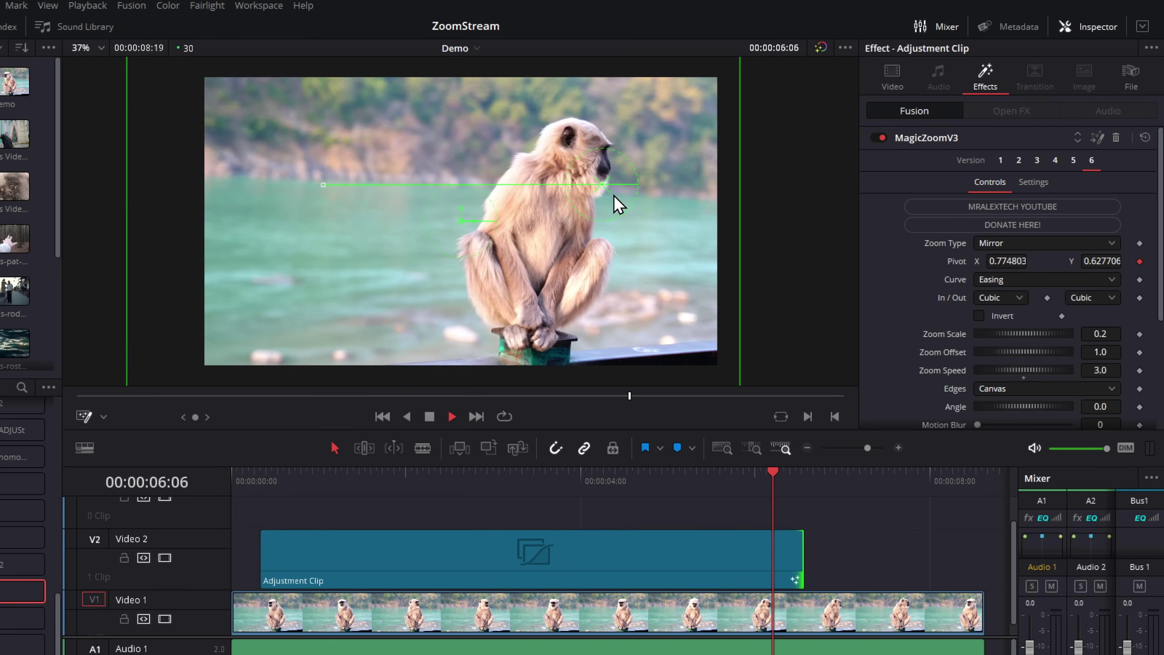
key(space)
- Push the pivot end point further right in the viewer and replay from the start
click(538, 535)
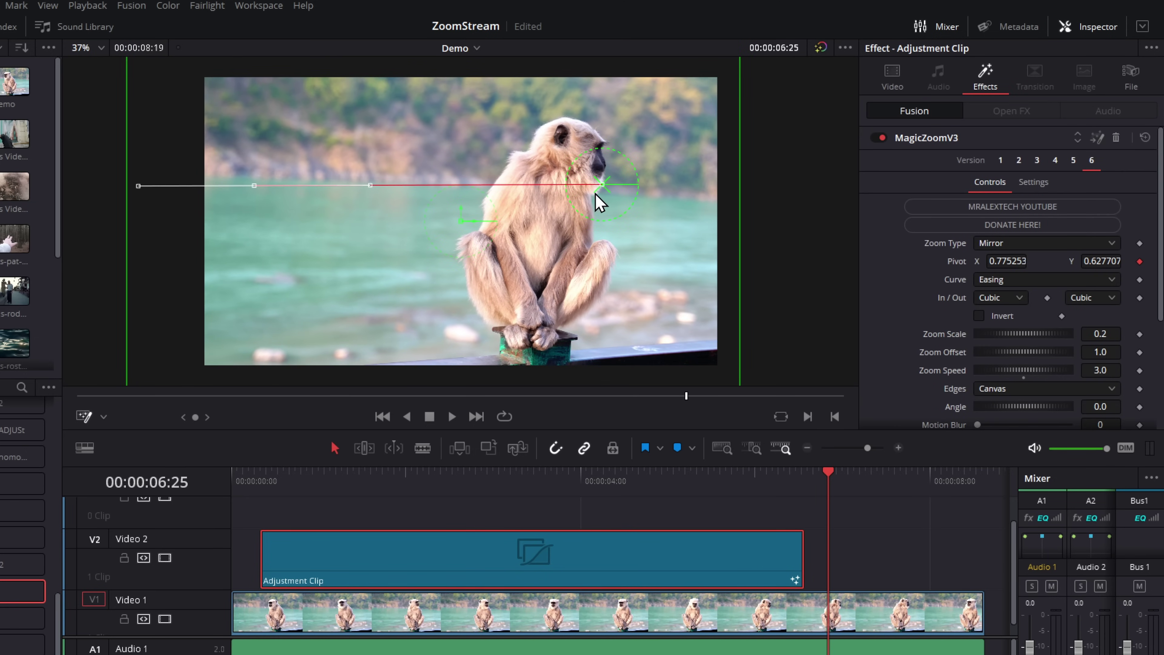
drag(596, 194, 672, 188)
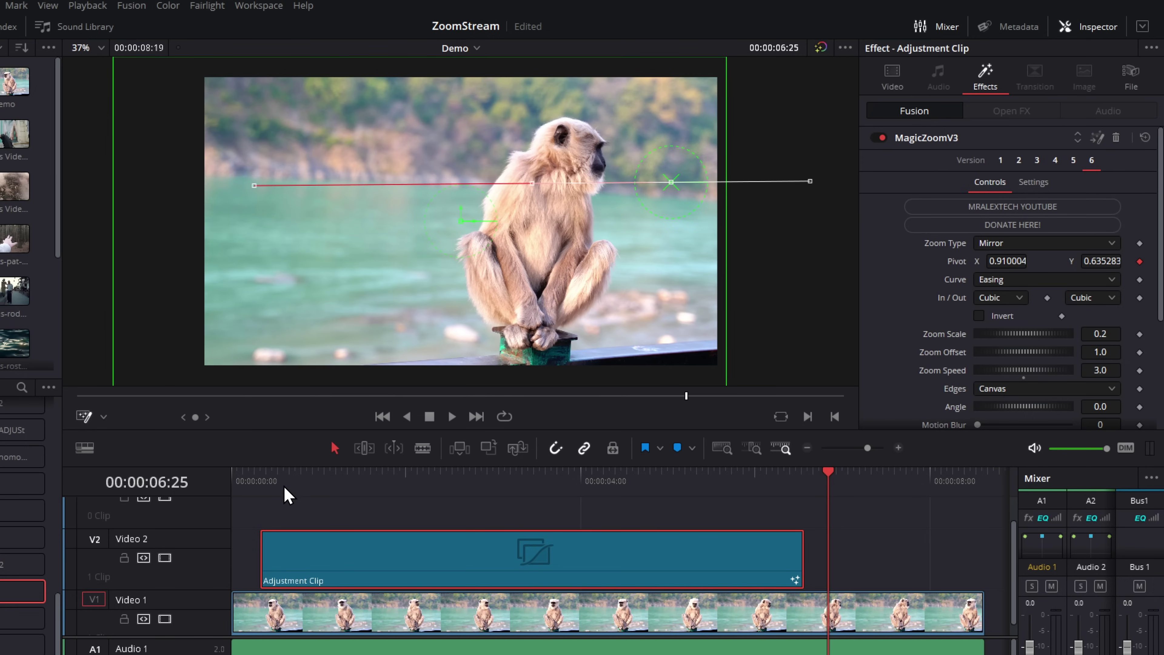
click(268, 489)
key(space)
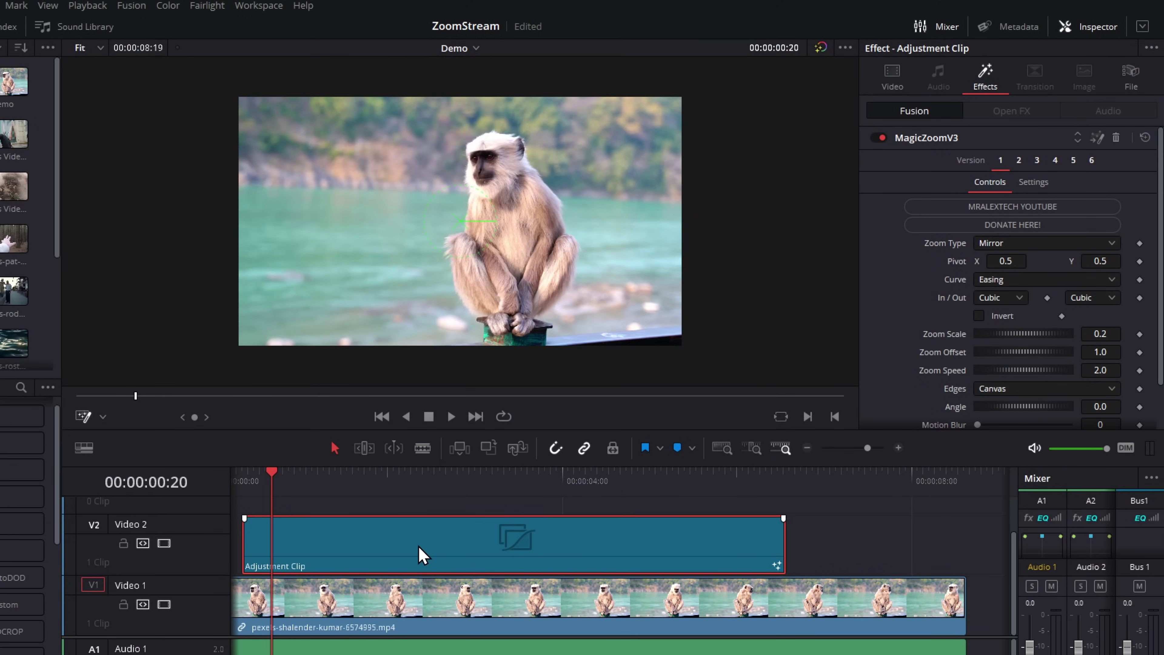
- Nudge the adjustment clip later and raise MagicZoomV3 Zoom Scale to 0.49, keeping Mirror
drag(421, 555, 434, 555)
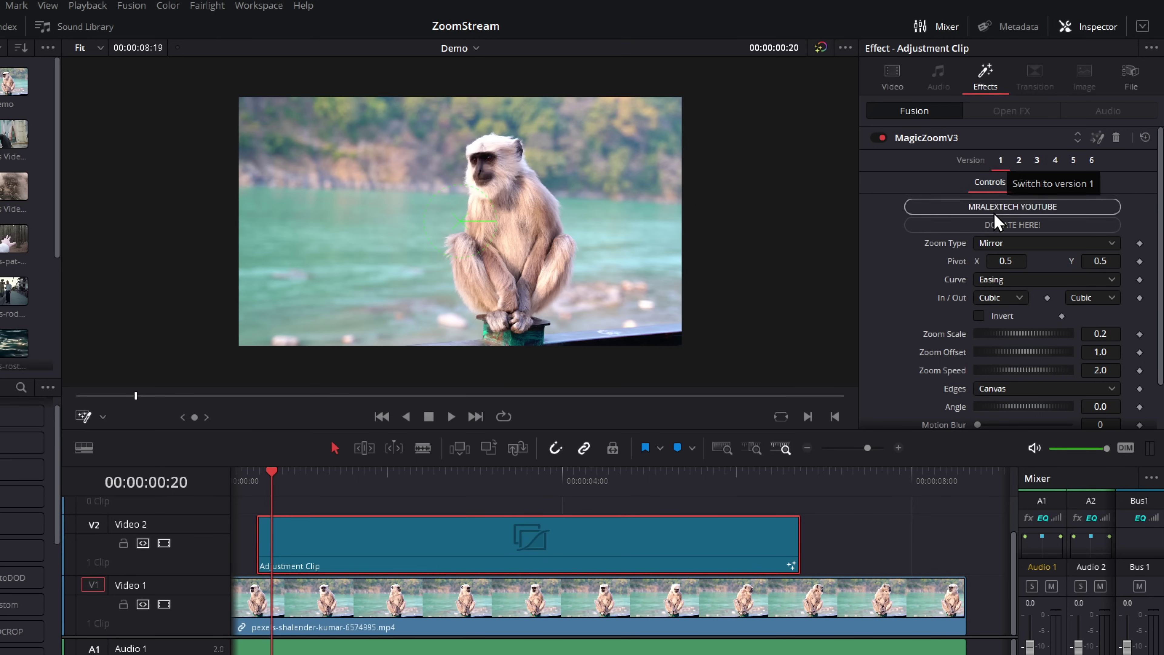
click(995, 253)
click(995, 251)
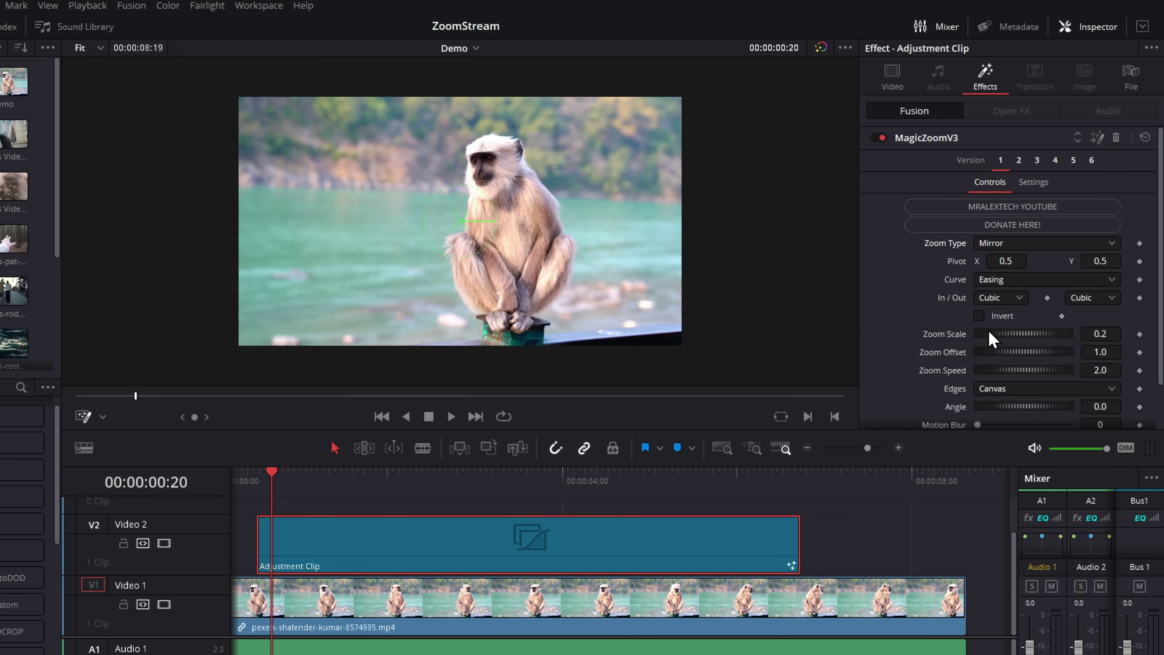
drag(989, 334, 996, 335)
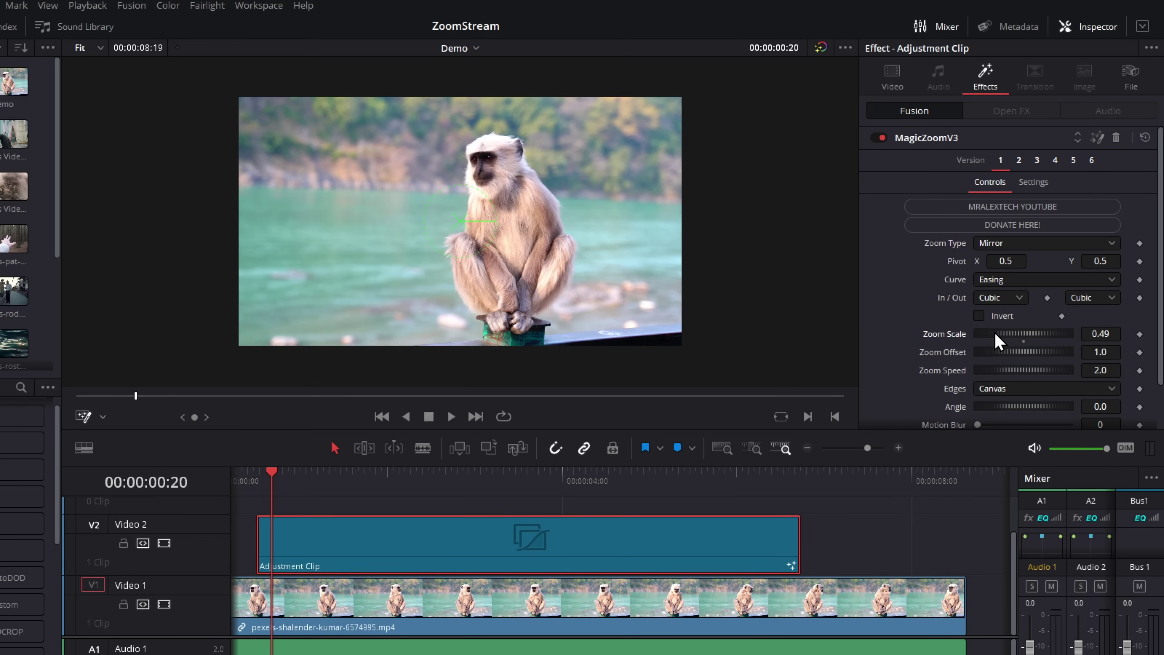
- Open MagicZoomV3 on the Fusion page and move its node up and right
click(1097, 139)
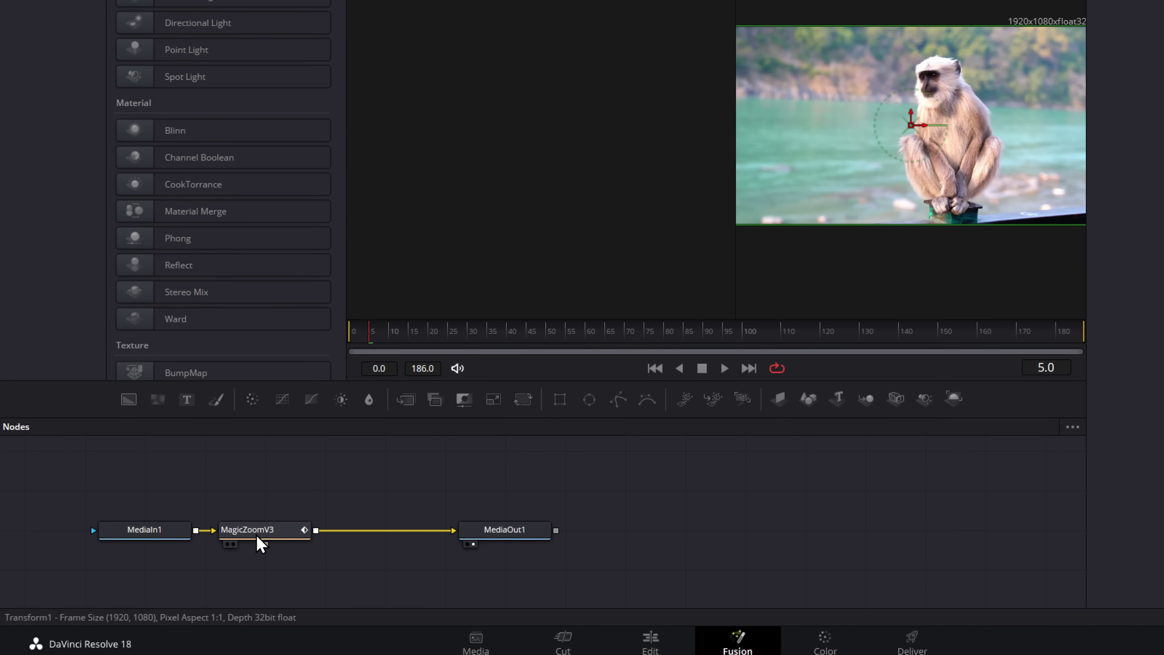
drag(257, 538, 320, 522)
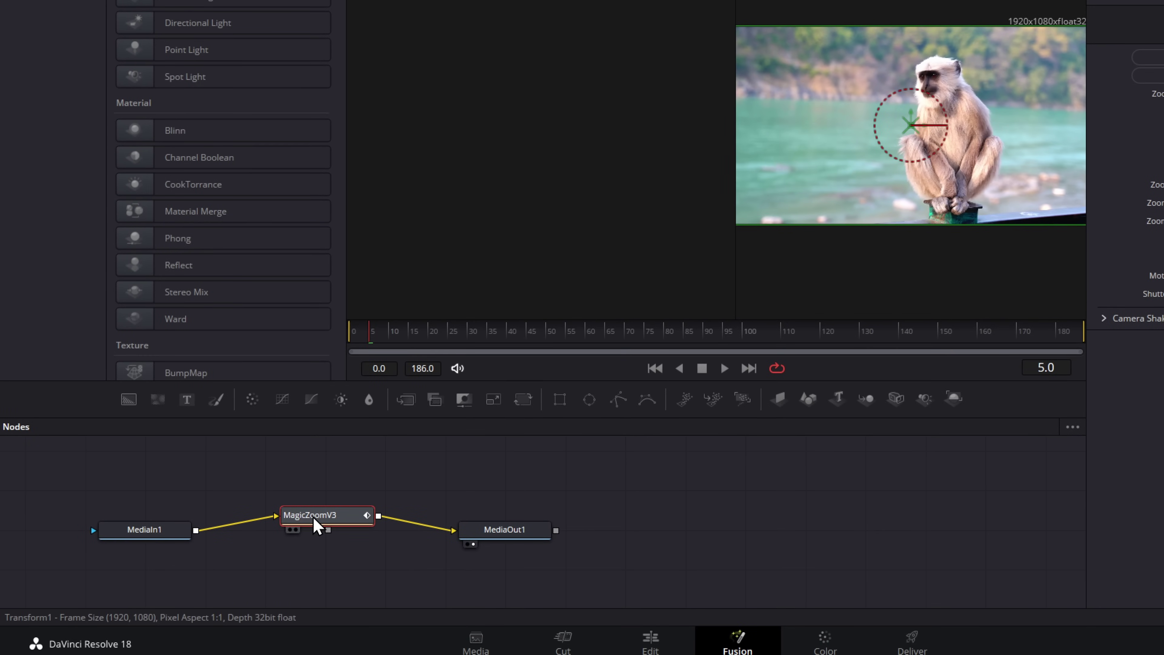
- Choose Settings > Save As on the MagicZoomV3 node to get the Save File dialog
right_click(316, 525)
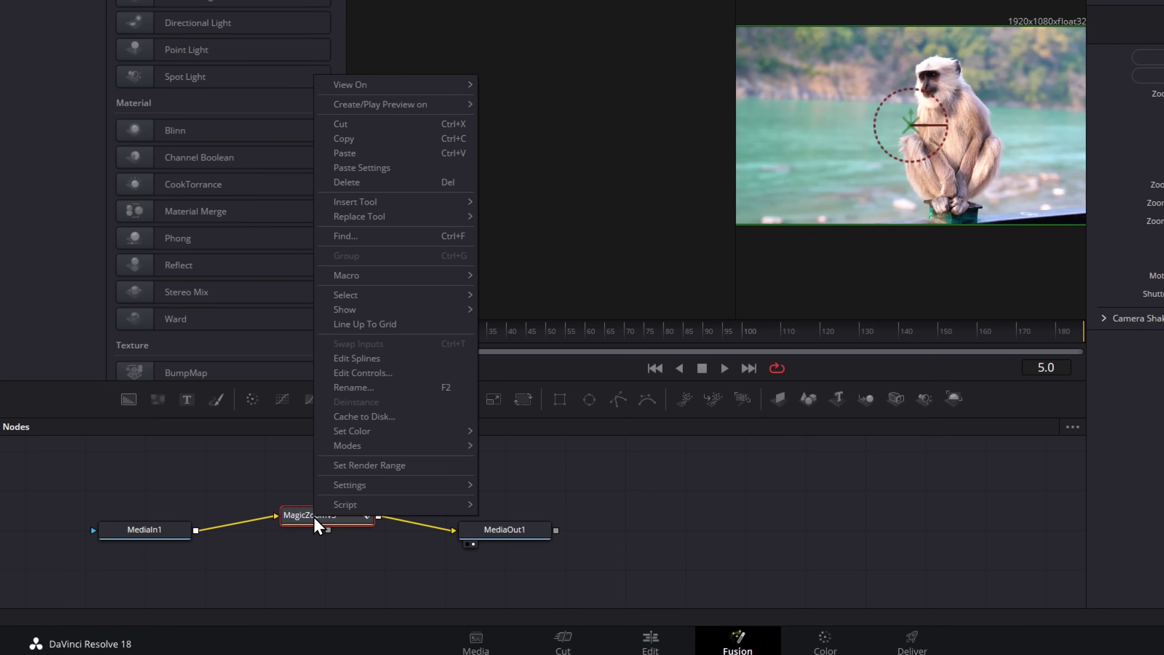
mouse_move(362, 492)
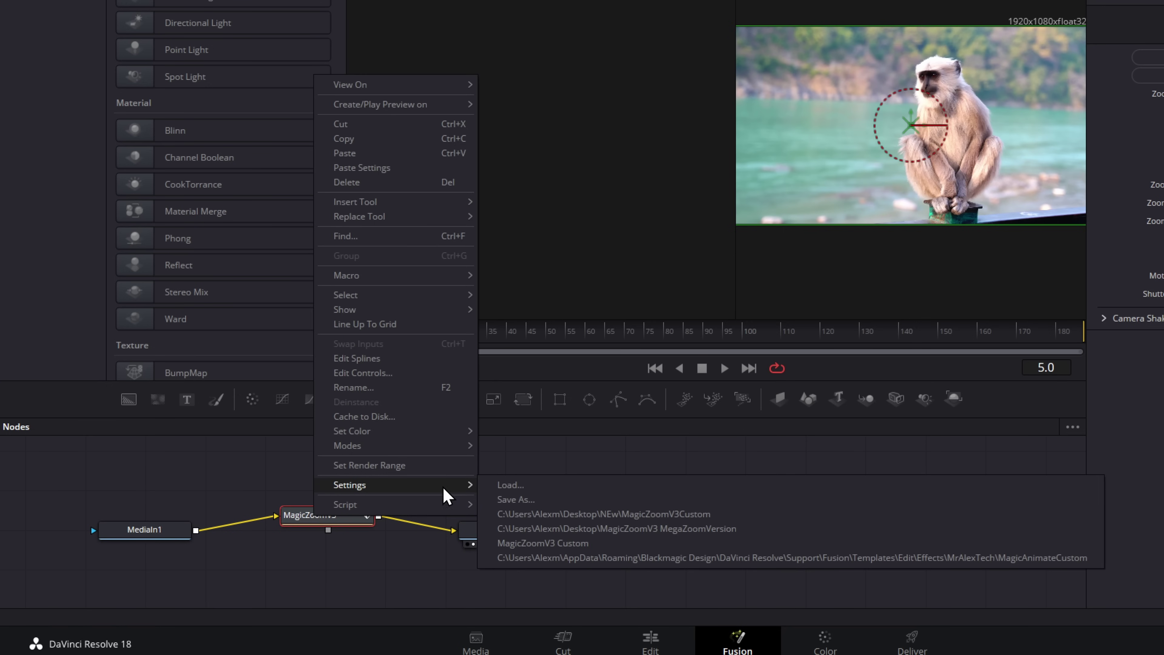
click(529, 501)
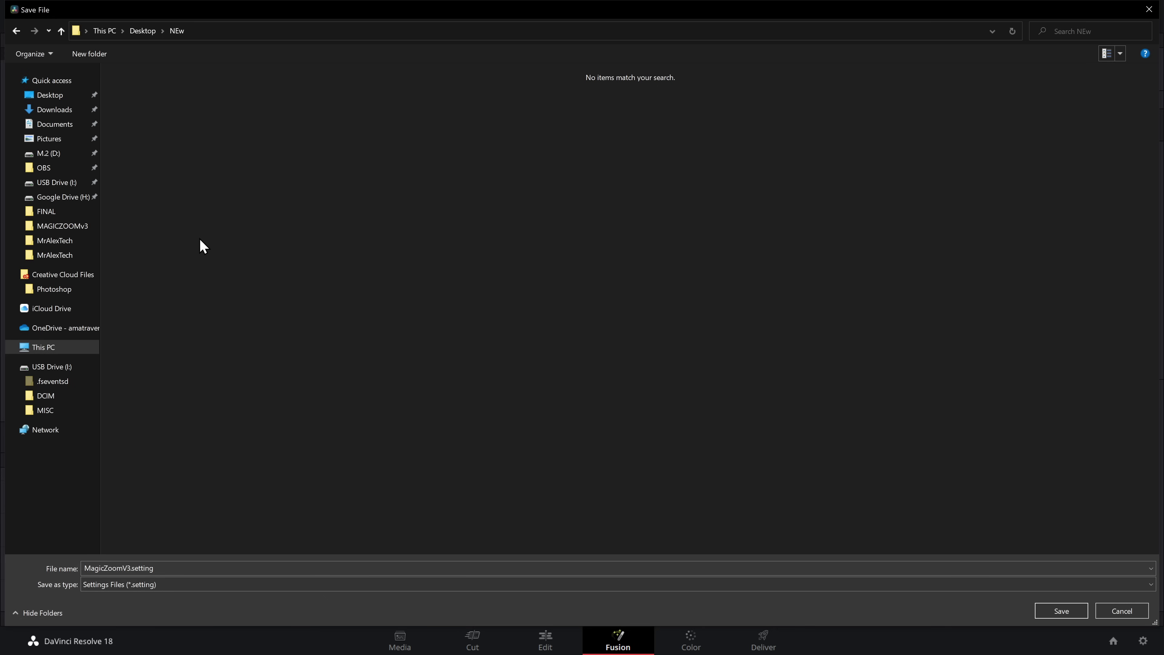
- Add 'Custom' to the file name so it reads MagicZoomV3Custom1.setting, and save it
click(131, 569)
double_click(131, 569)
click(131, 569)
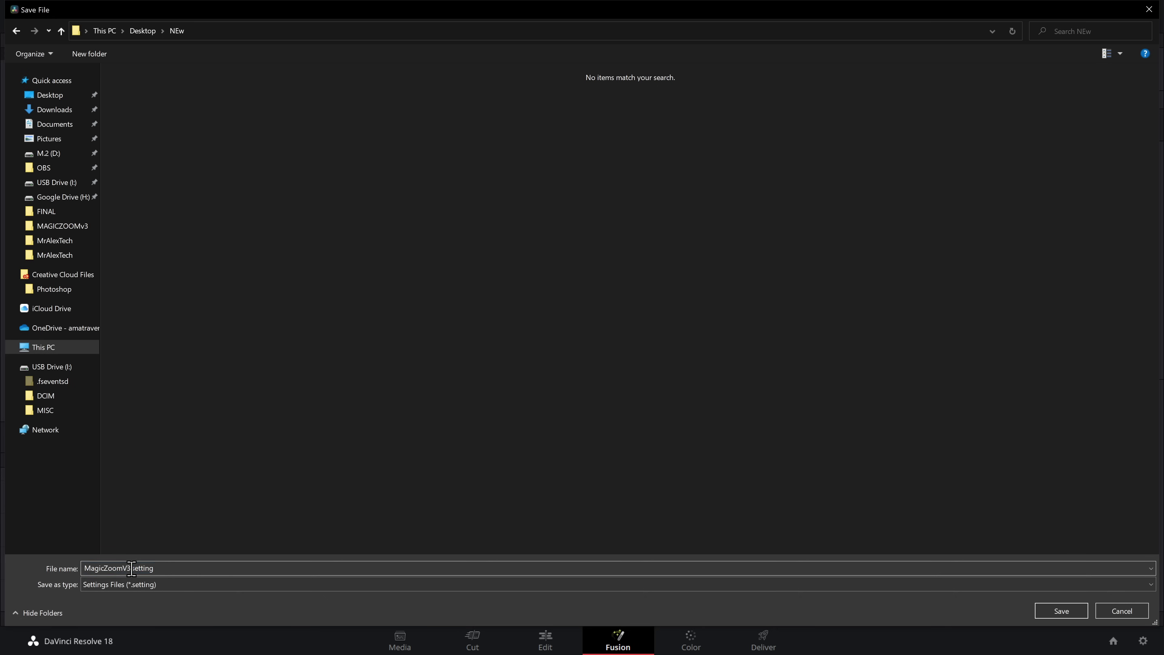
text(Custom1)
click(1062, 611)
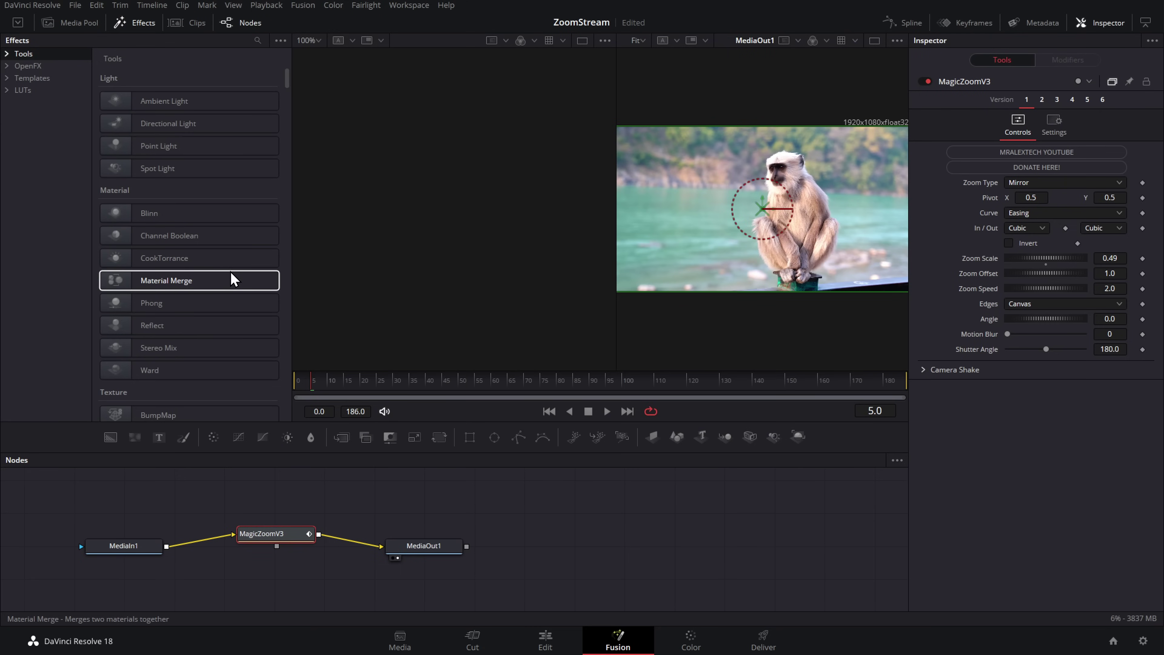
- Select MagicZoomV3Custom1.setting in the Desktop\NEw folder, then return to Resolve
key(alt+Tab)
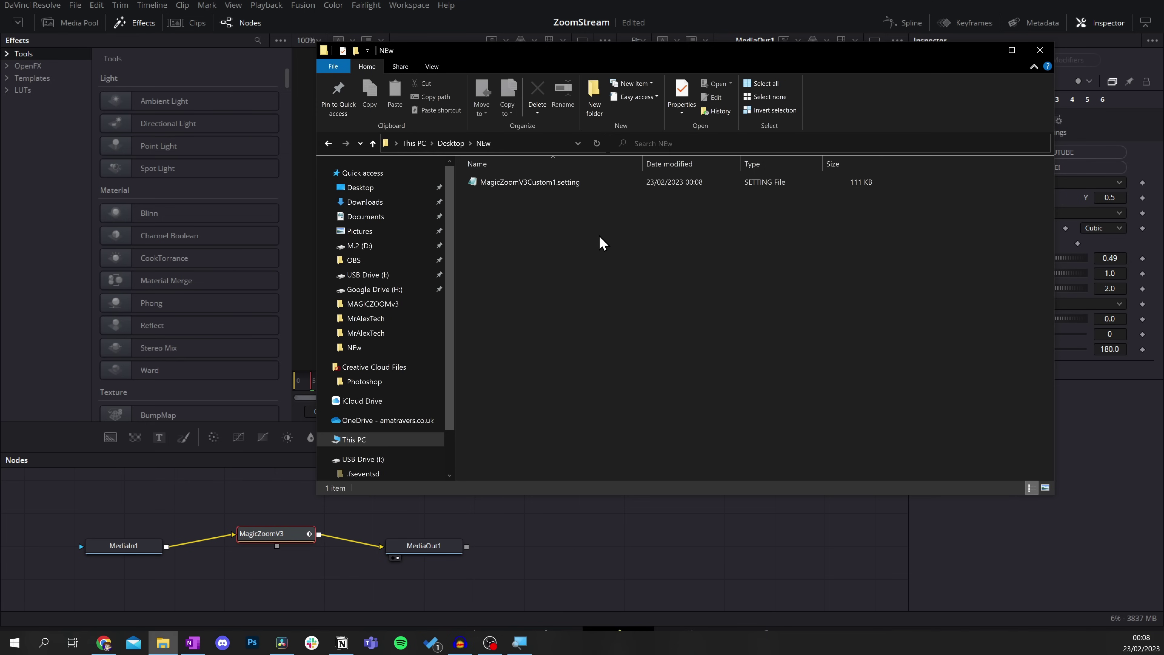
click(508, 185)
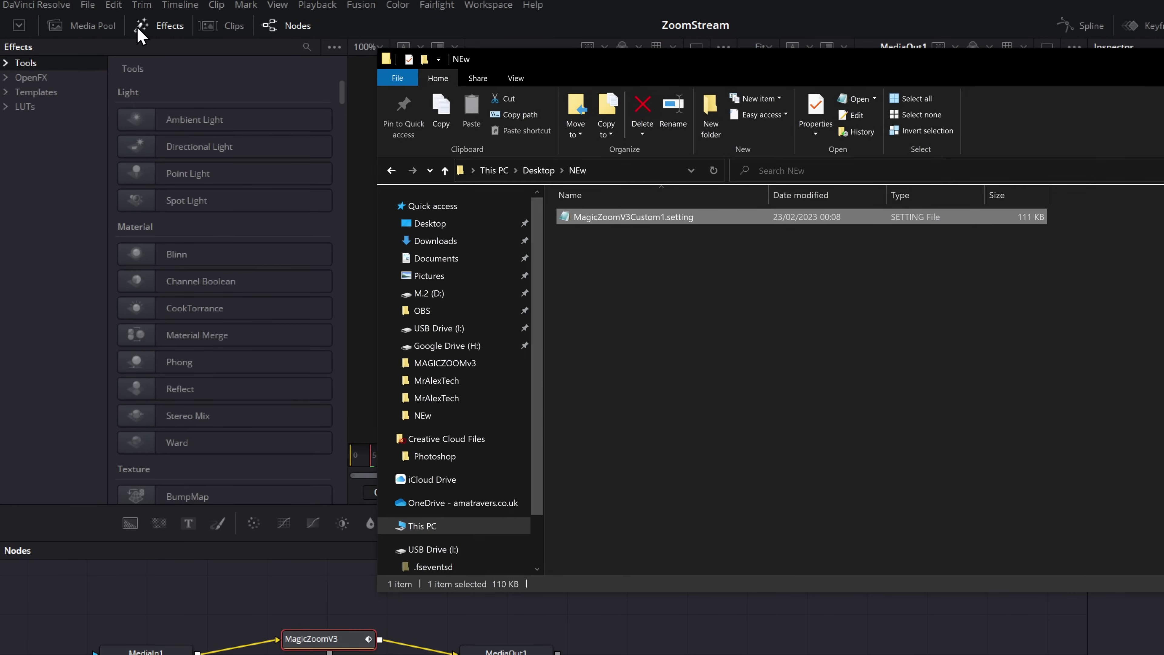
click(139, 28)
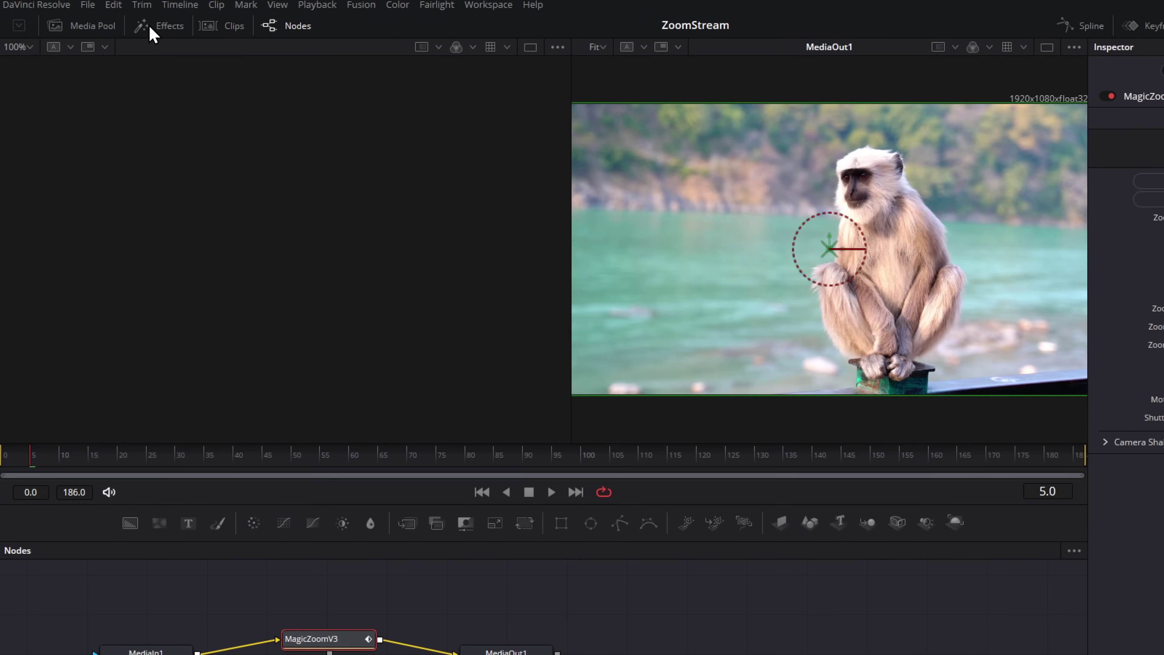
- Drag MagicZoomV3Custom1.setting from Explorer into Templates > Edit > Effects > MrAlexTech
click(149, 26)
click(6, 92)
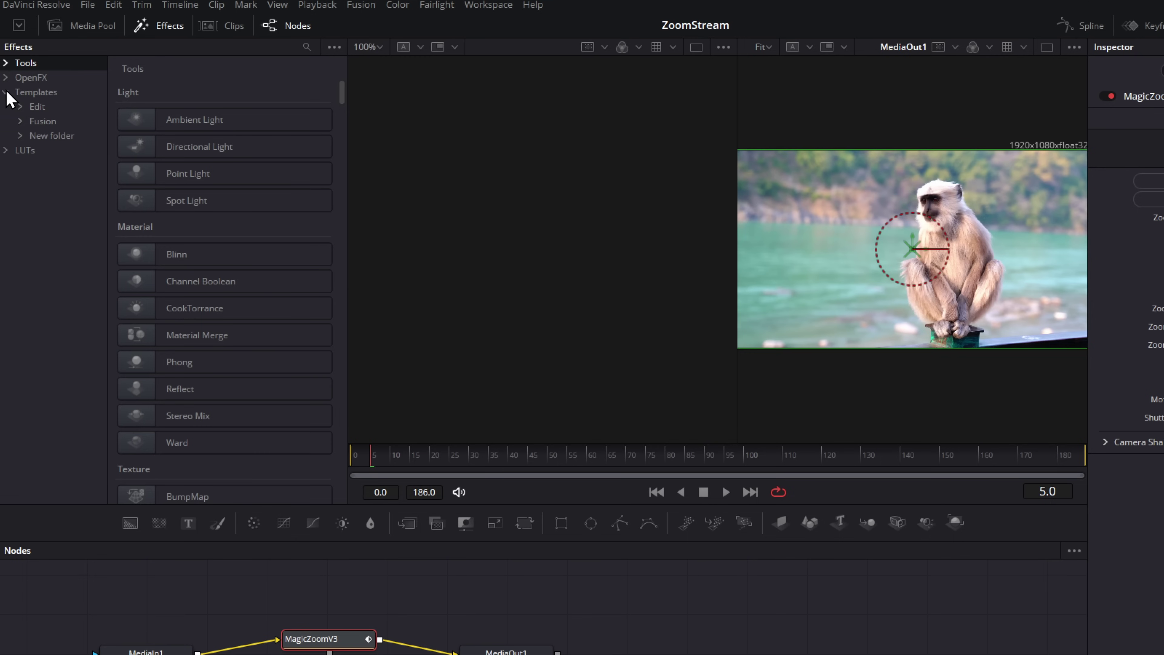
click(20, 107)
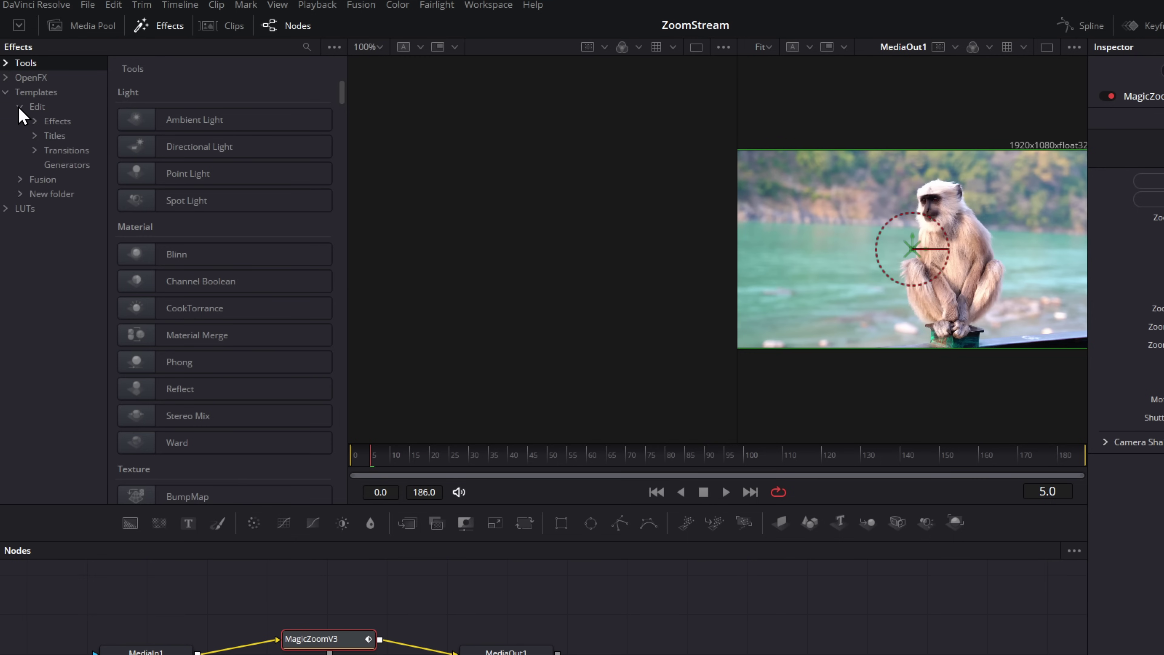
click(35, 121)
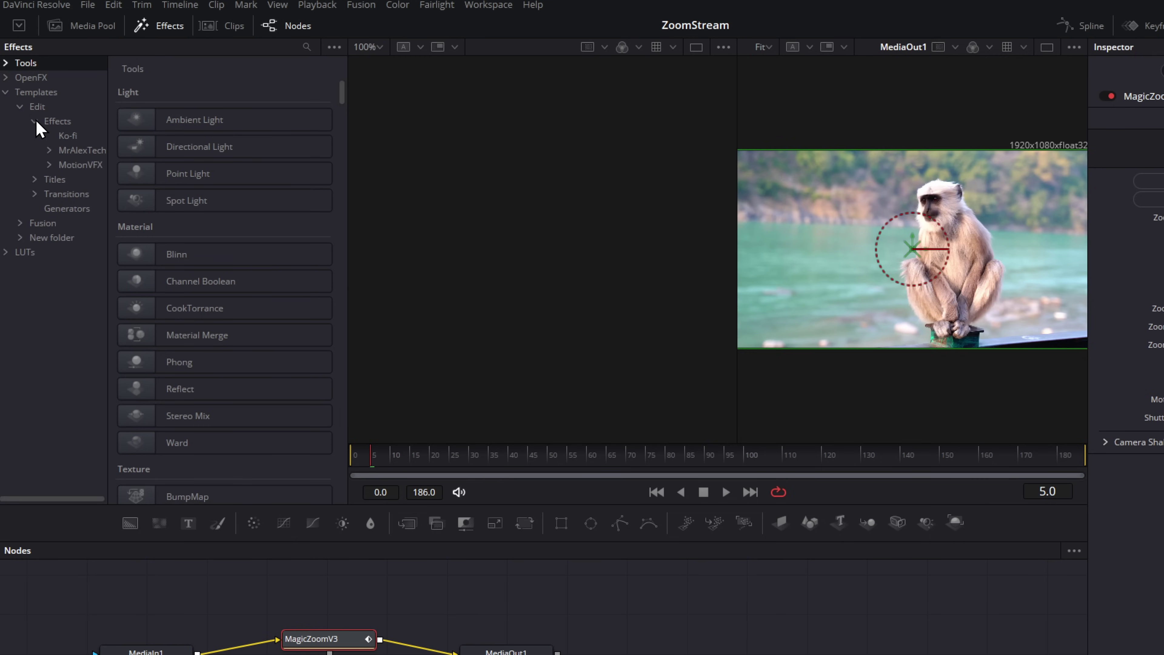
click(76, 151)
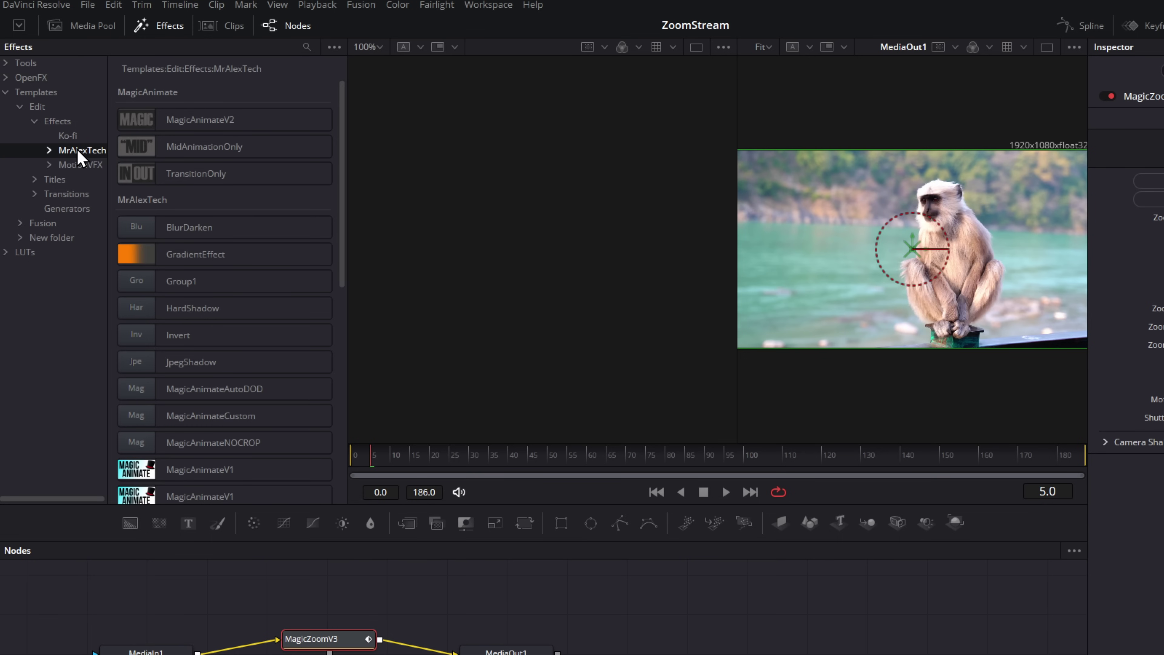
key(alt+Tab)
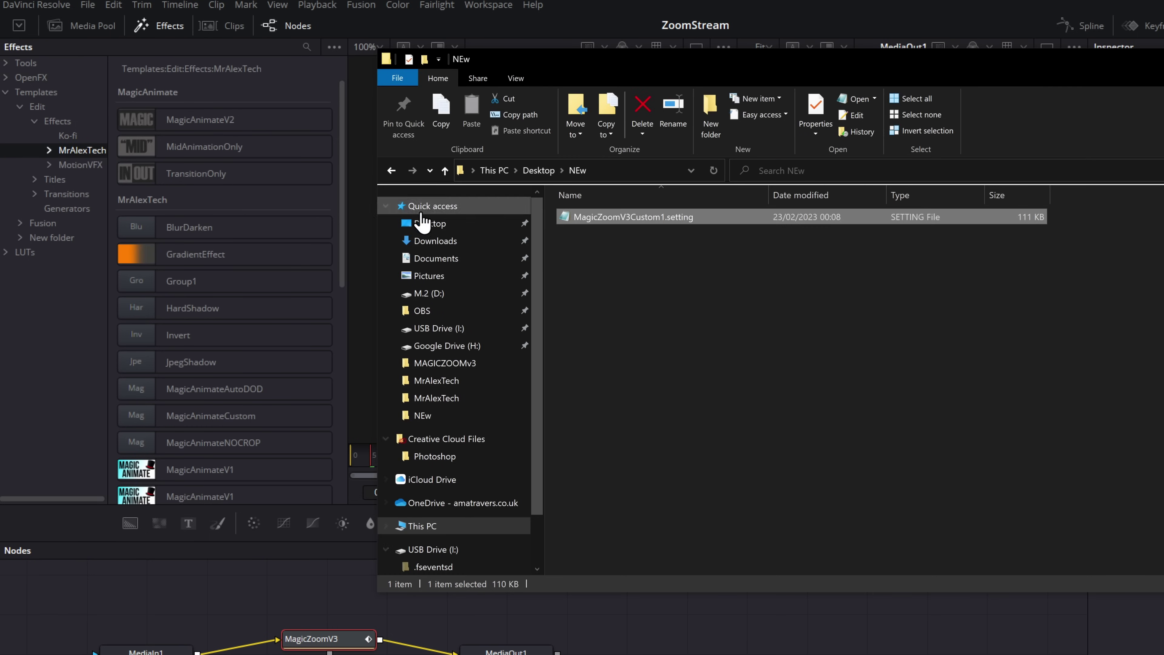
drag(688, 216, 208, 233)
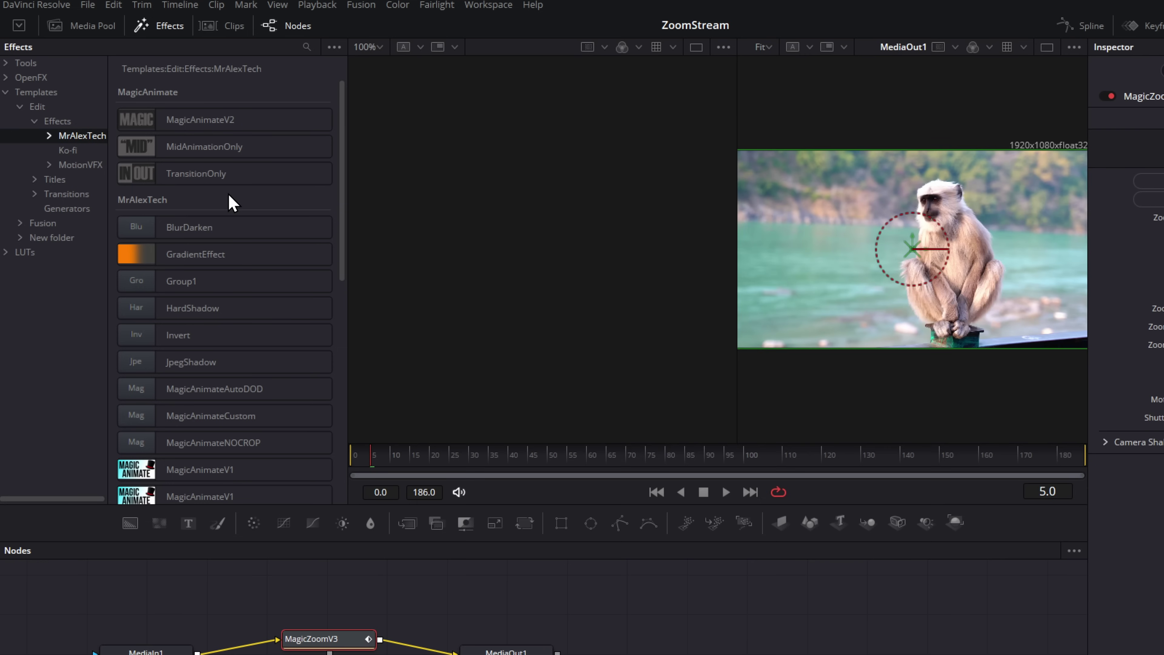
- On the Edit page, show the MrAlexTech effects and delete MagicZoomV3 from the adjustment clip
click(545, 639)
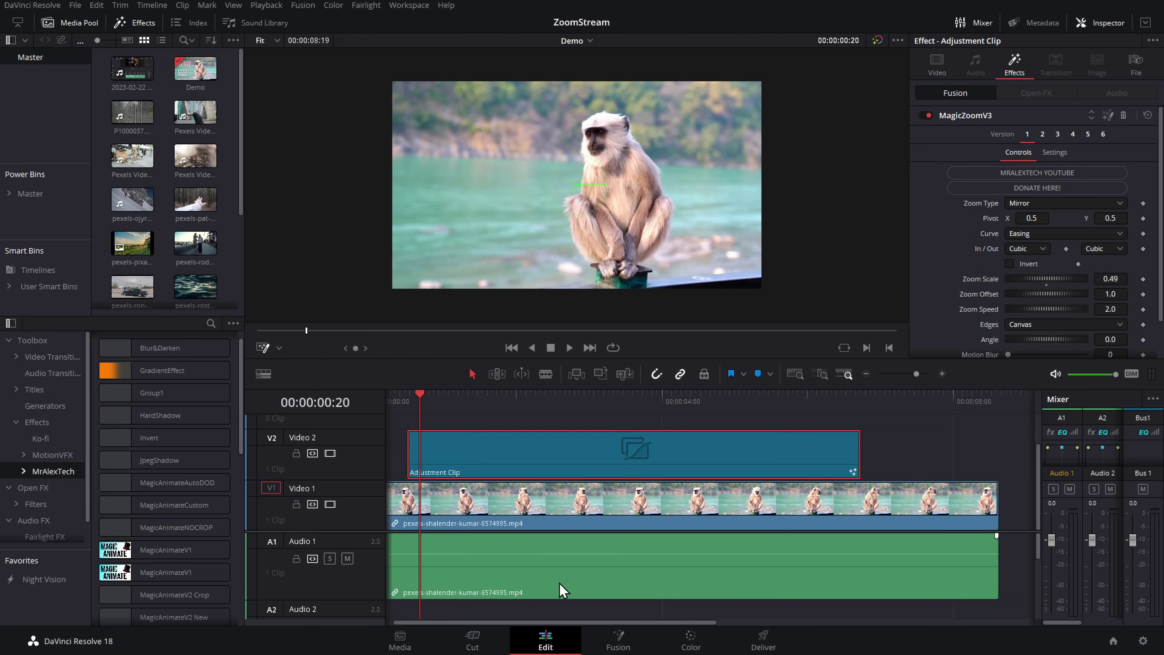
click(45, 471)
scroll(188, 461, down, 3)
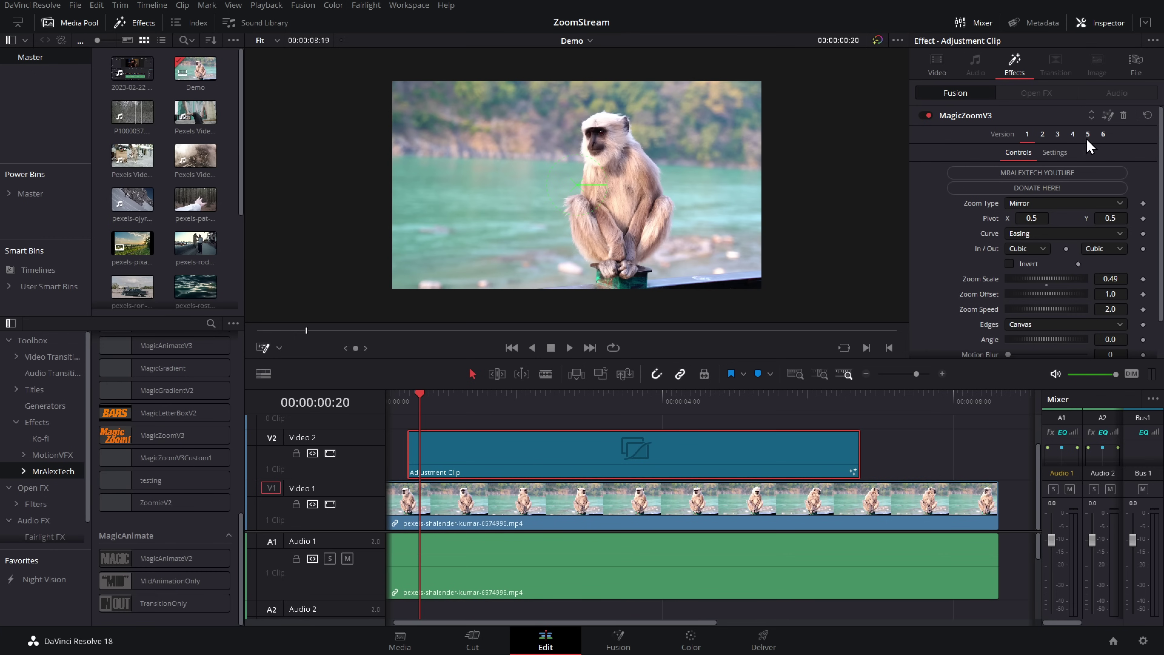
click(1124, 116)
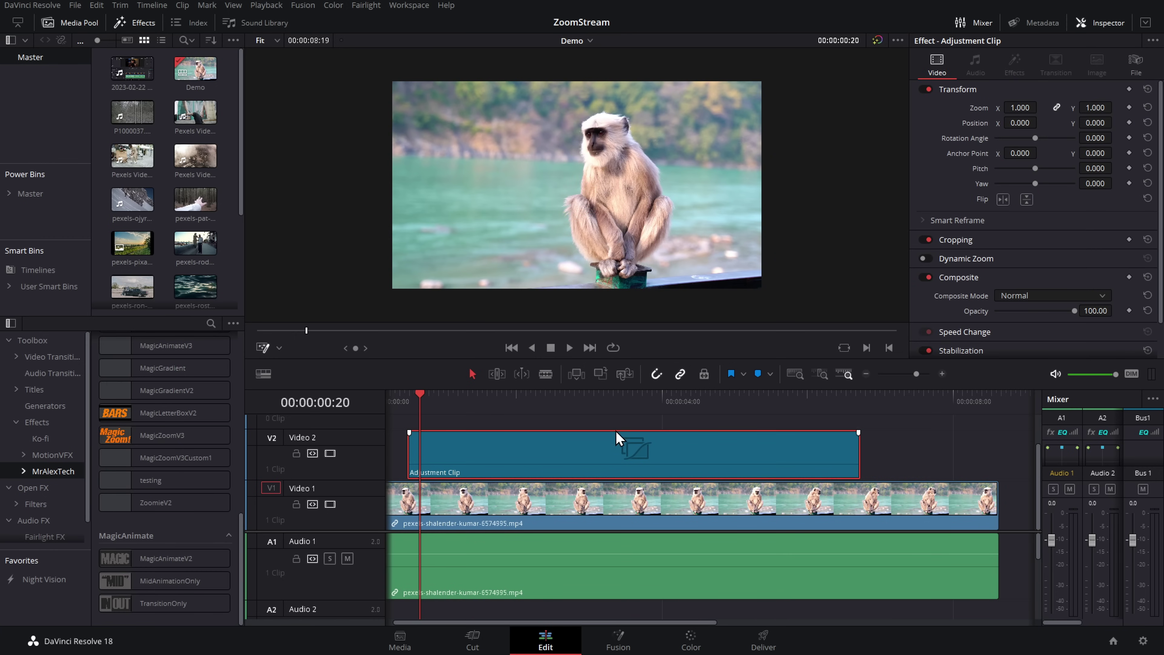
- Apply MagicZoomV3Custom1 to the Adjustment Clip and check its Zoom Scale 0.49 settings
drag(173, 458, 481, 464)
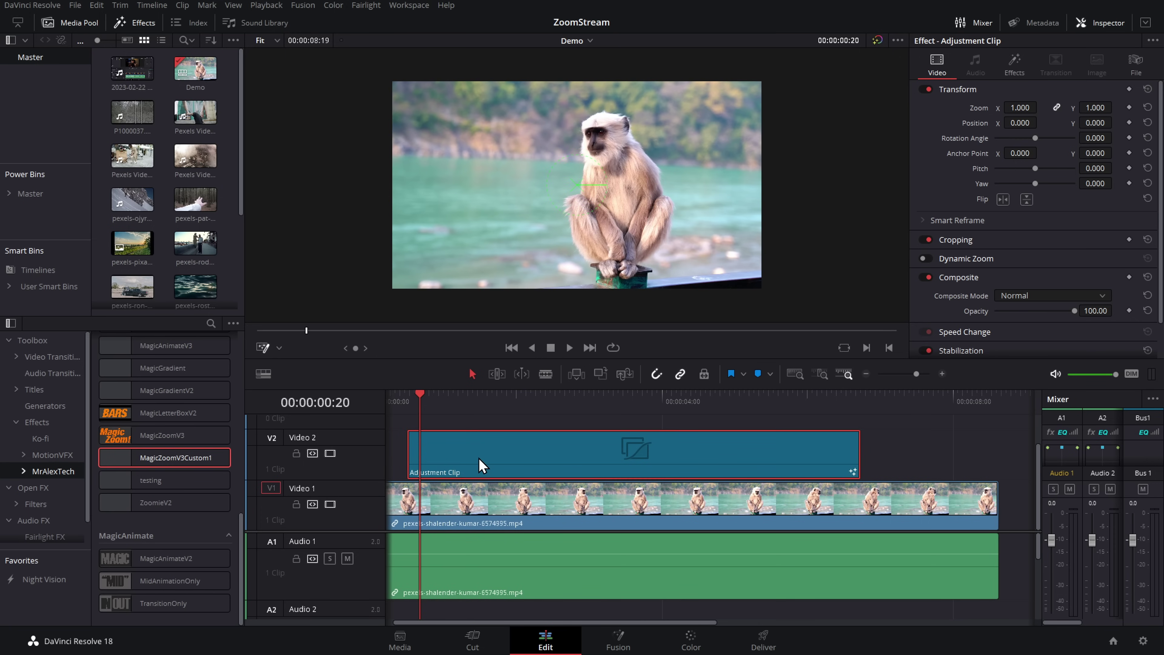
click(1021, 76)
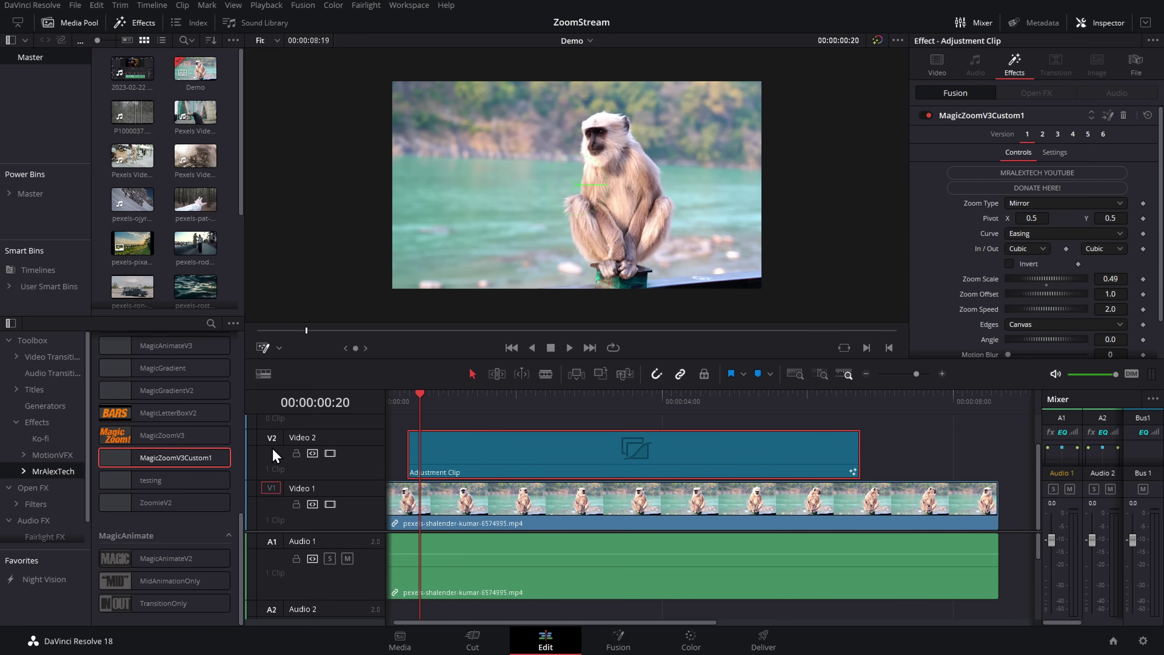
mouse_move(182, 466)
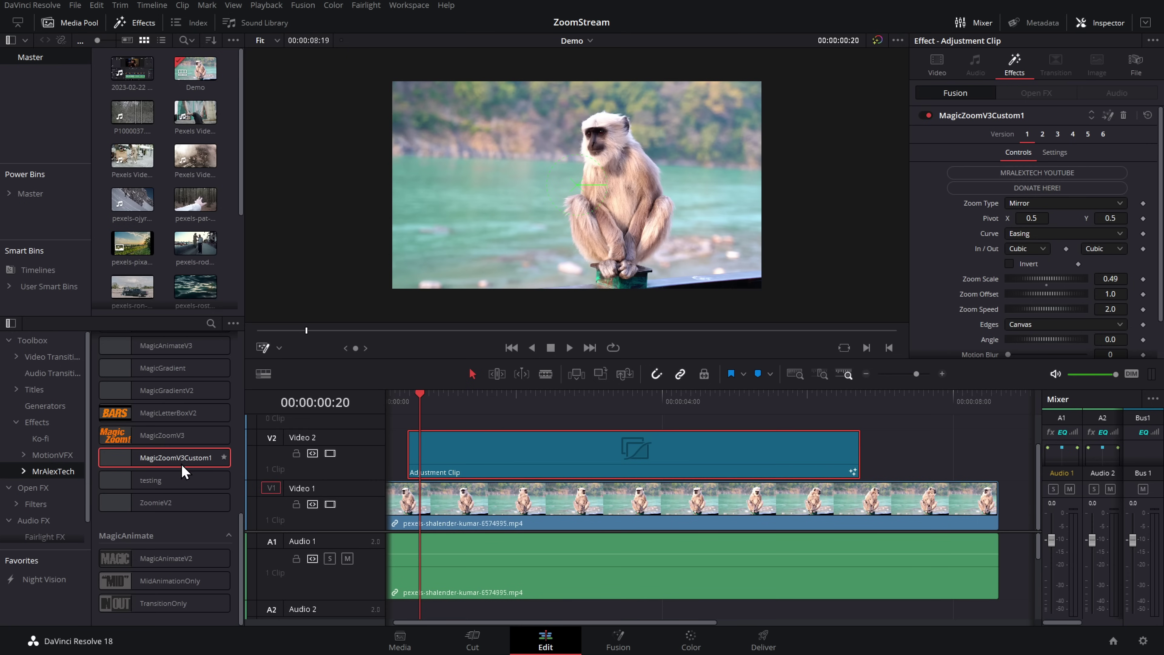